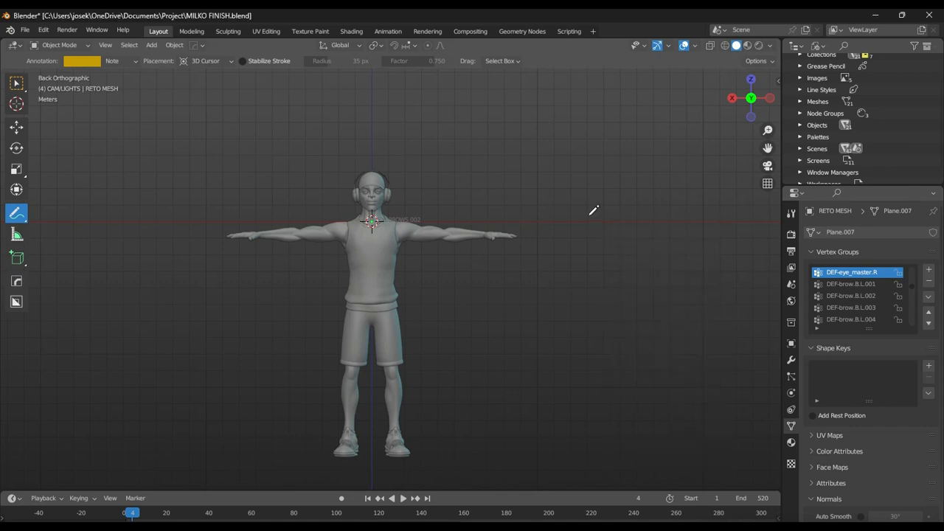
Enable the Screencast Keys overlay and set its color to bright green with a hue of 0.250
key("n")
left_click(771, 78)
left_click(772, 473)
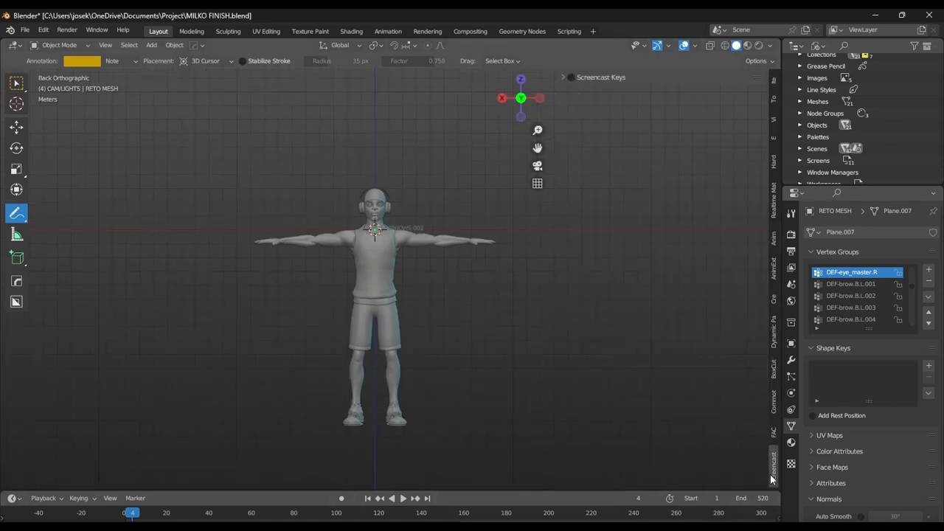
left_click(563, 78)
left_click(674, 106)
left_click_drag(583, 237, 594, 236)
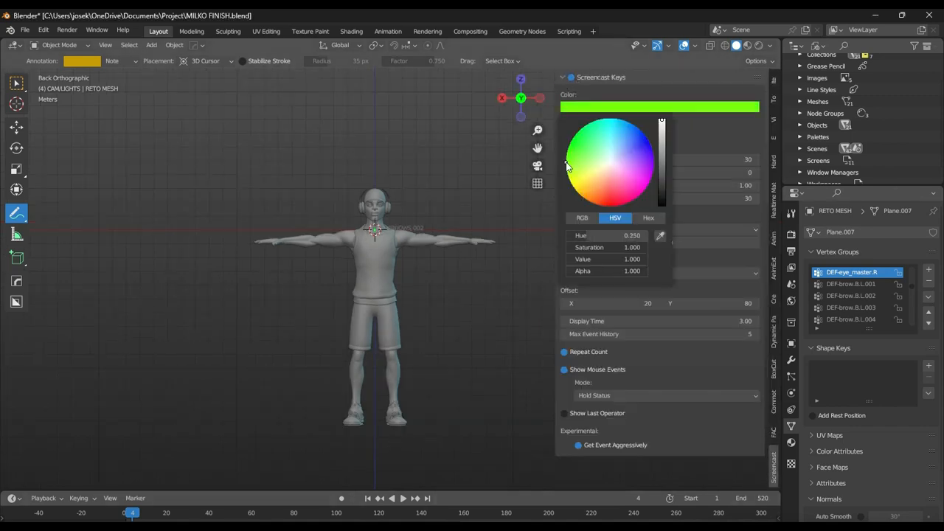
Turn on the key overlay's background in Draw Area mode and make it solid black
left_click(564, 141)
left_click(694, 155)
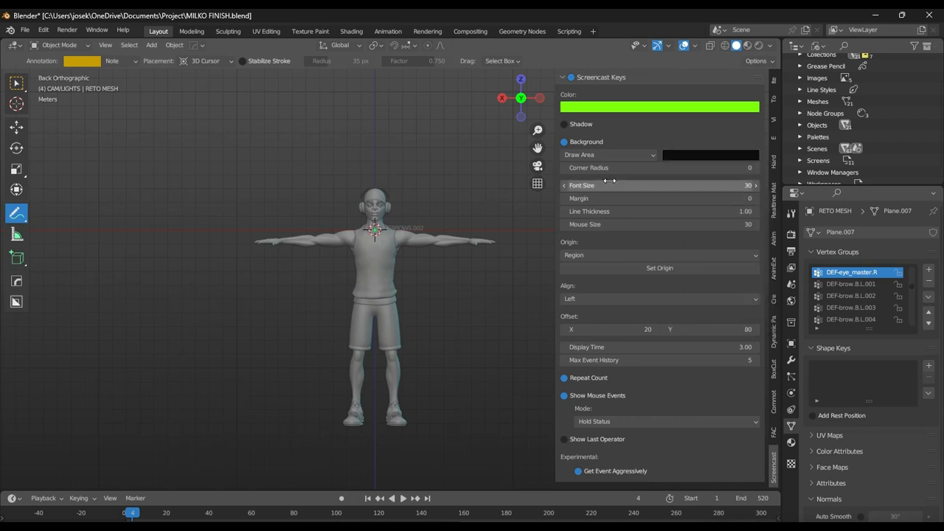
key("w")
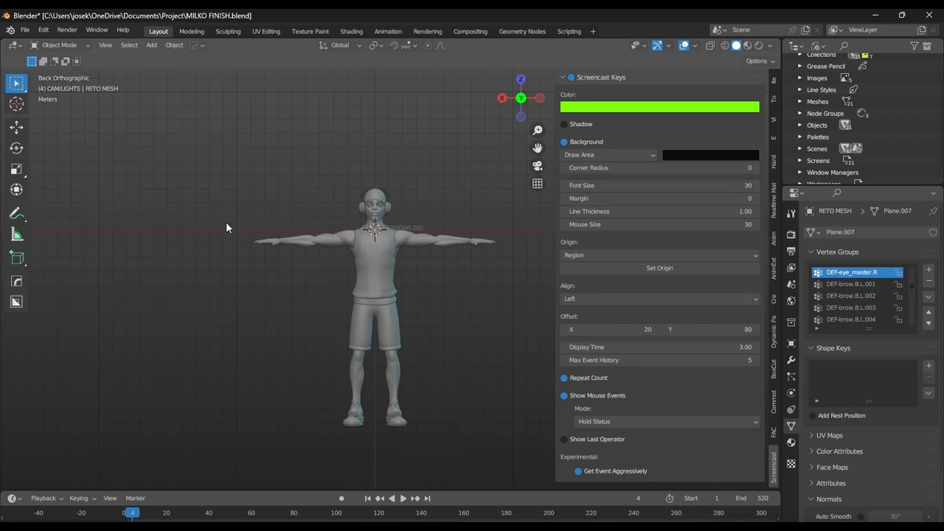
key("n")
scroll(339, 283, "down", 1)
key("n")
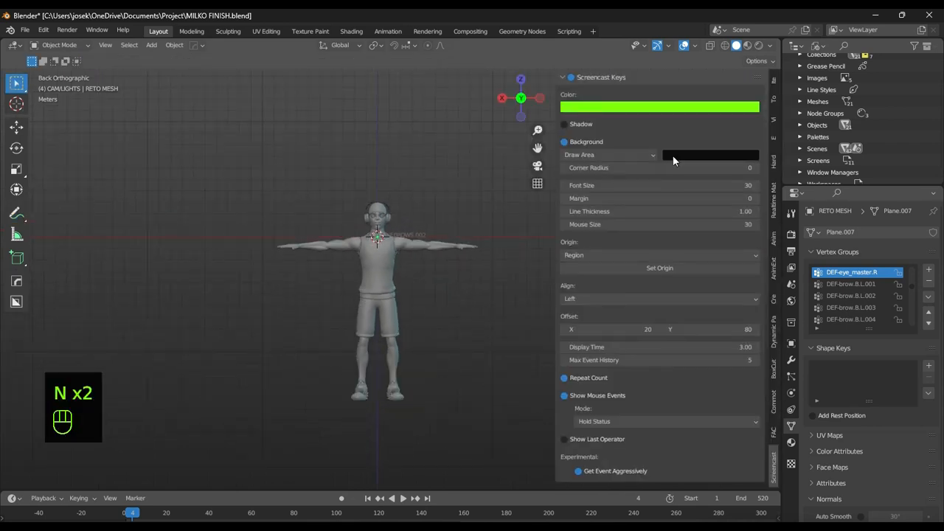
left_click(681, 156)
left_click(616, 155)
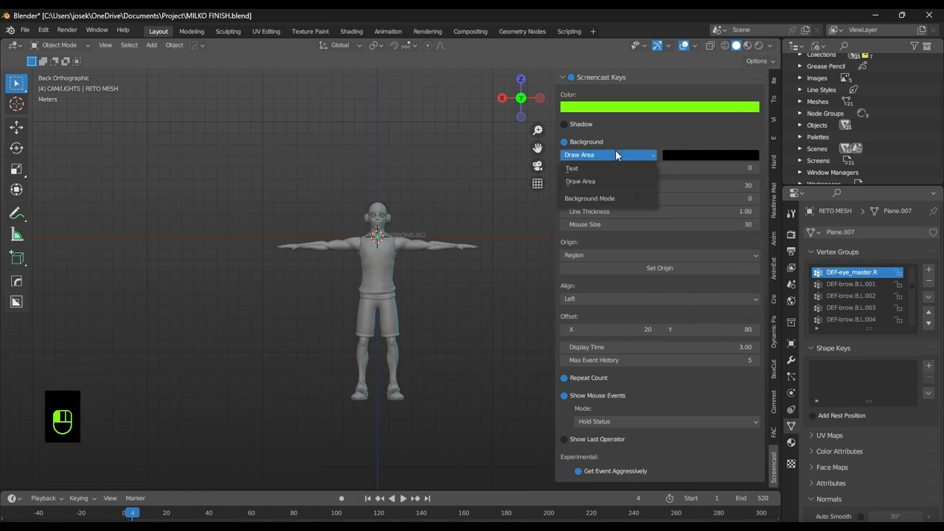
left_click(593, 182)
Set the overlay background's corner radius to 13, test the key display, and hide its settings
scroll(253, 346, "up", 1)
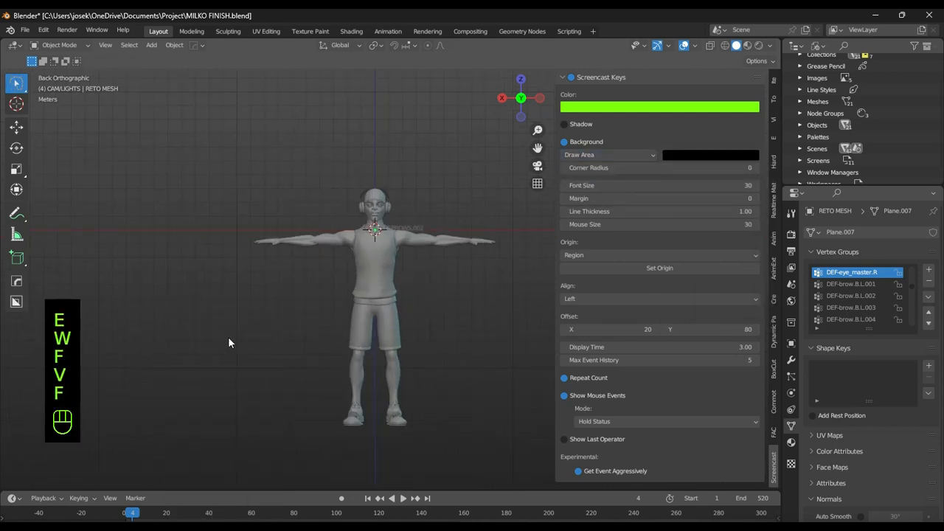
type("13")
key("Return")
scroll(160, 310, "up", 1)
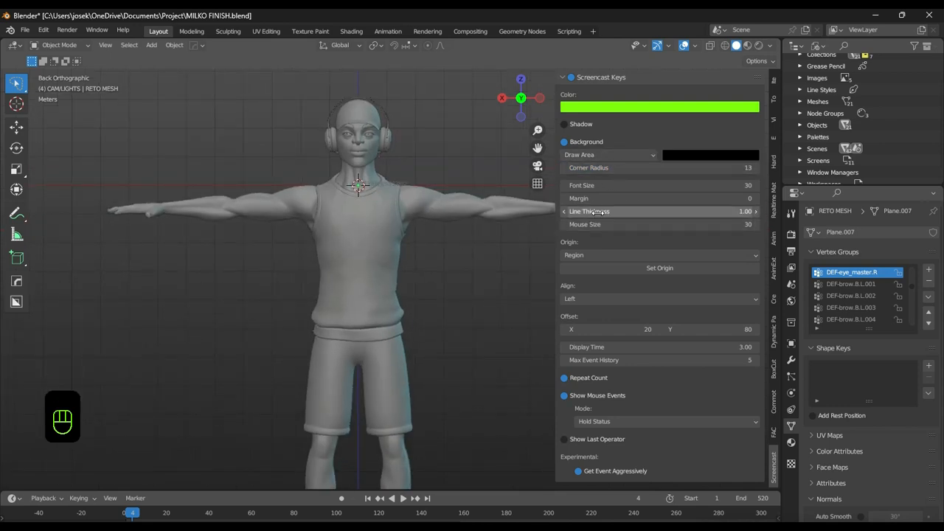
key("m")
key("m")
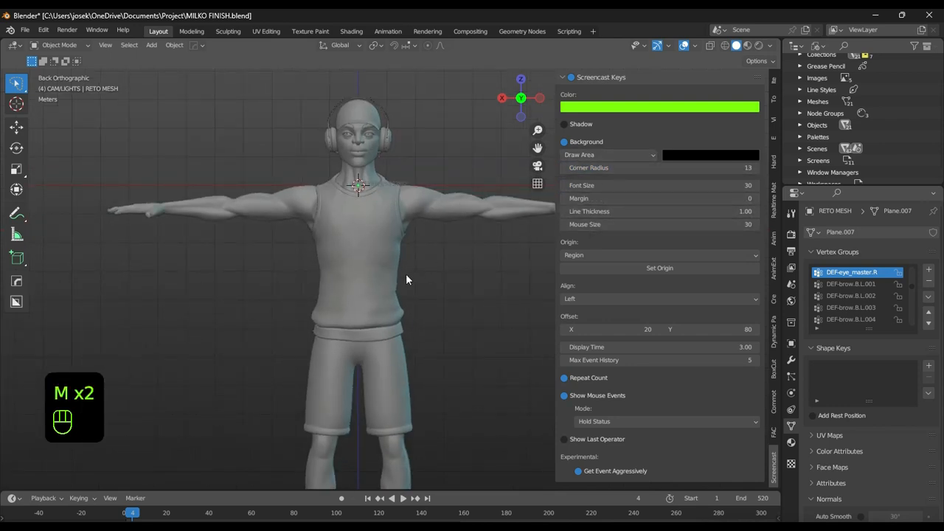
key("n")
Annotate a wider, flared outline for one leg of the shorts, from below the waistband down to the hem
left_click(17, 214)
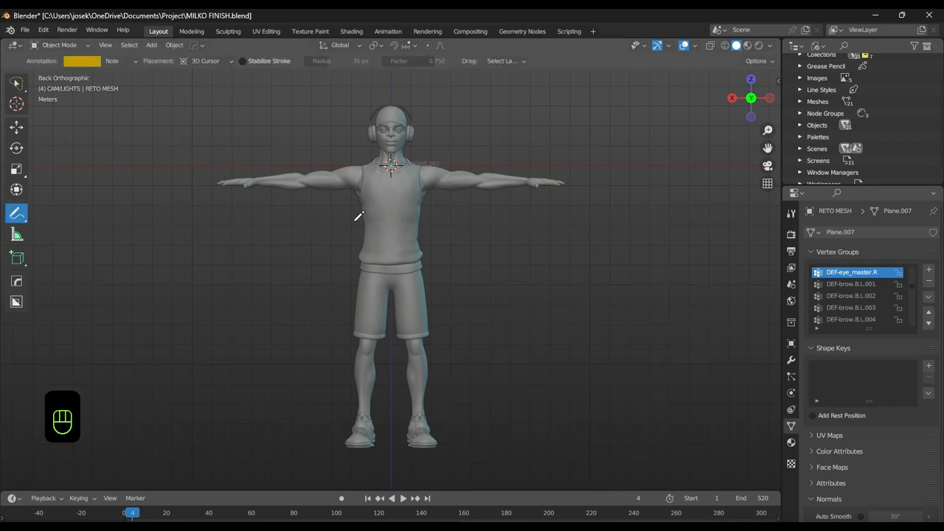
scroll(522, 340, "up", 5)
middle_click_drag(522, 339, 375, 248, "shift")
key("ctrl+z")
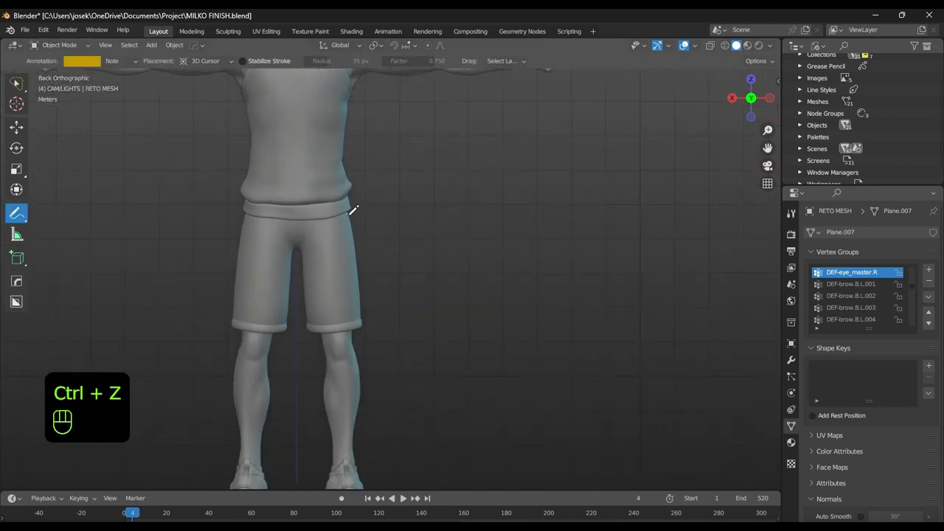
left_click_drag(352, 215, 355, 266)
key("ctrl+z")
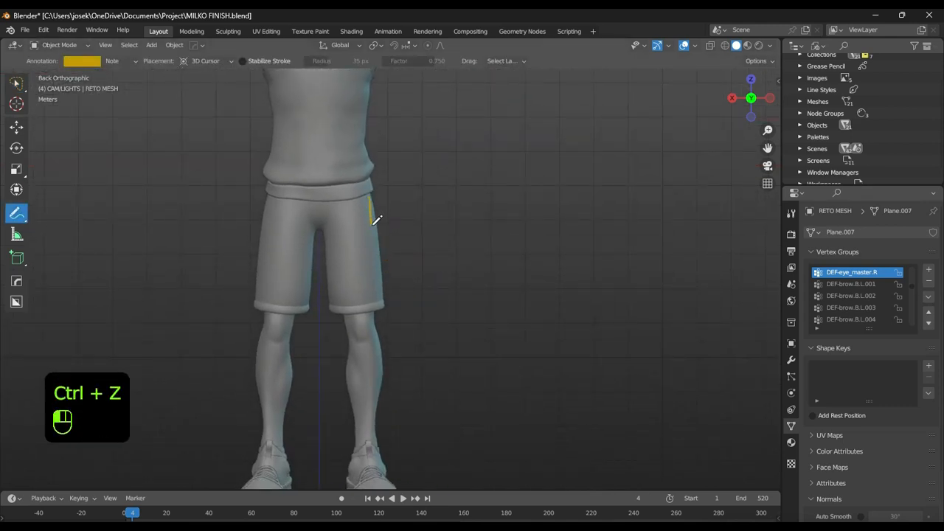
key("ctrl+z")
key("ctrl+z")
left_click_drag(372, 196, 375, 205)
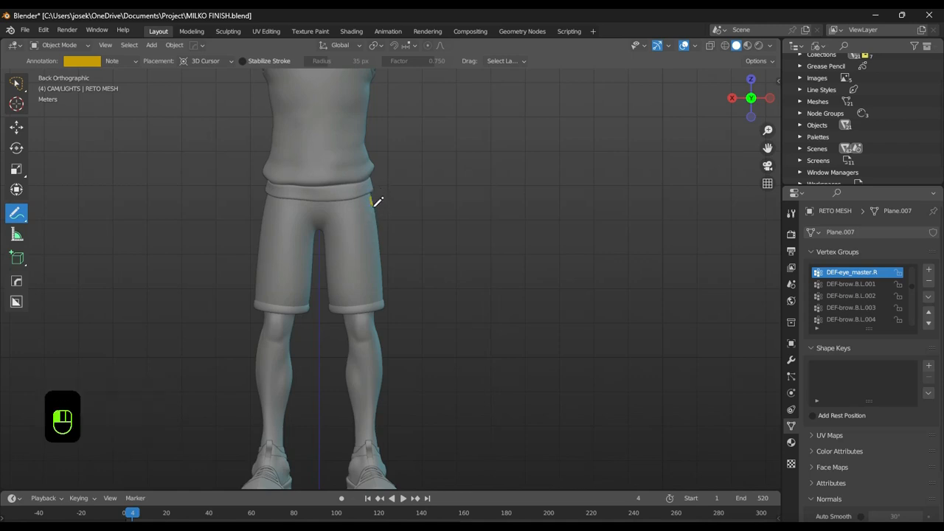
left_click_drag(357, 307, 334, 313)
Continue the annotation along the hem and up the inner leg to the crotch
scroll(447, 302, "down", 2)
scroll(447, 302, "up", 4)
middle_click_drag(447, 301, 472, 295, "shift")
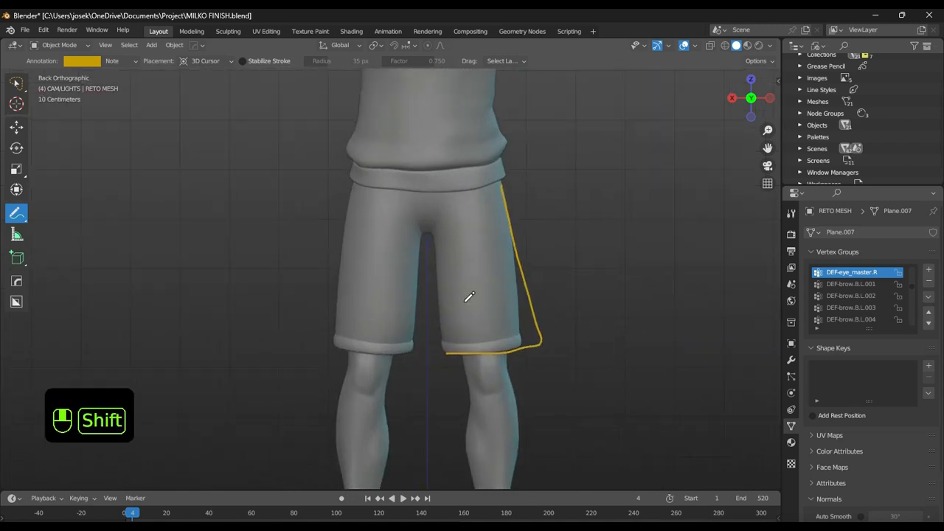
scroll(544, 326, "down", 3)
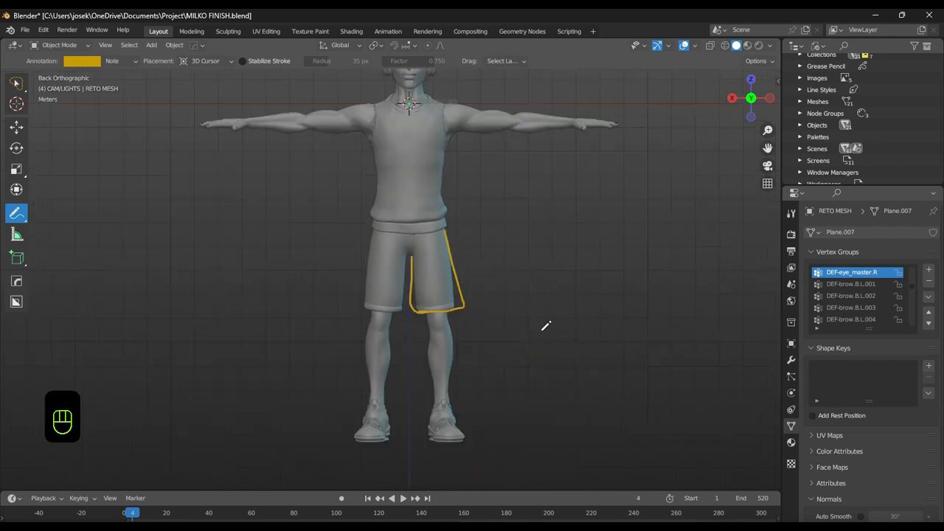
Annotate a flared outline for the rear edge and hem of the shorts in the left side view
scroll(464, 295, "up", 5)
middle_click_drag(543, 327, 415, 201, "alt")
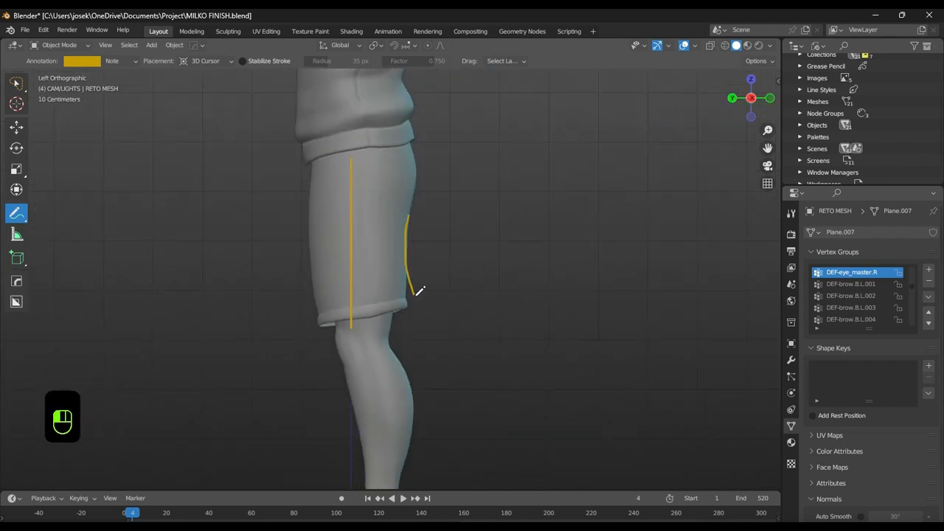
key("ctrl+z")
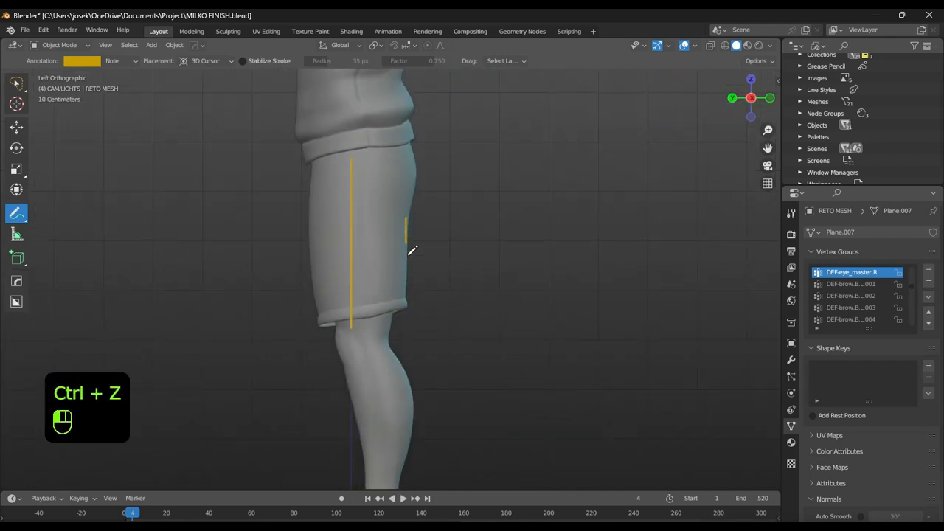
left_click_drag(409, 255, 413, 269)
key("ctrl+z")
mouse_move(407, 217)
left_mouse_down()
mouse_move(423, 287)
mouse_move(397, 313)
mouse_move(421, 289)
mouse_move(366, 319)
left_mouse_up()
key("ctrl+z")
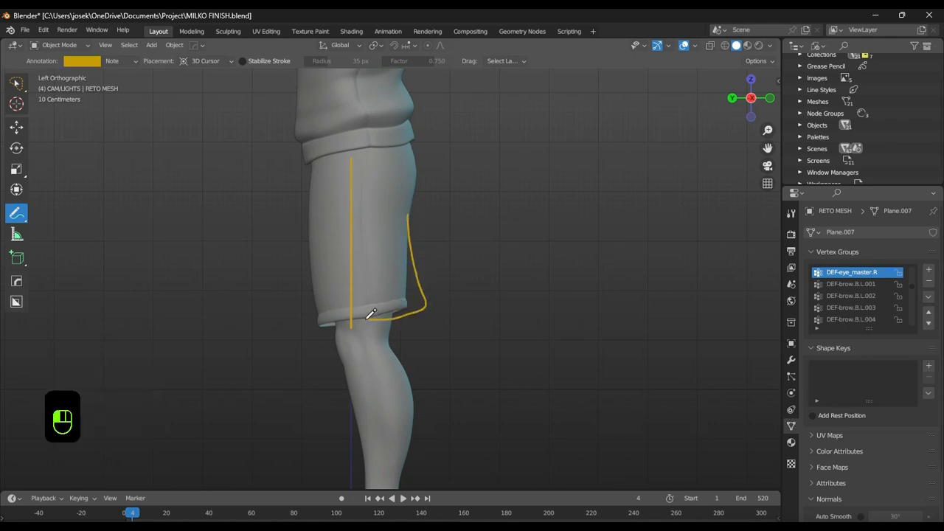
Duplicate the shorts in place and hide the copy as a backup
scroll(338, 281, "down", 3)
middle_click_drag(337, 280, 536, 270, "alt")
scroll(537, 271, "up", 4)
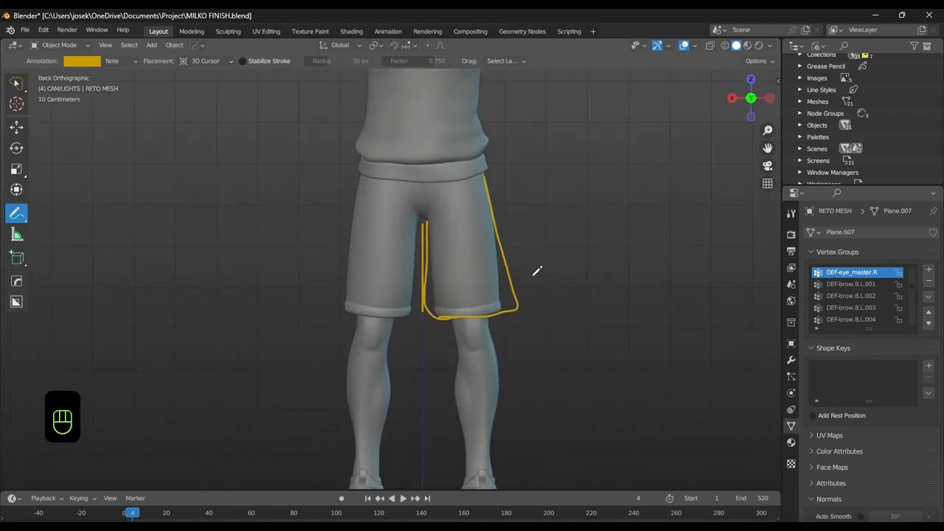
scroll(537, 271, "down", 4)
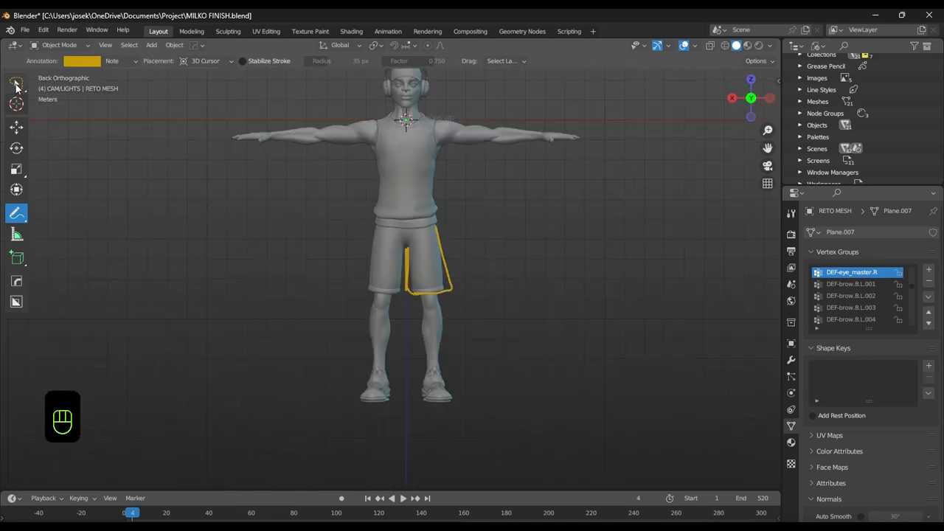
scroll(126, 116, "down", 1)
left_click(16, 83)
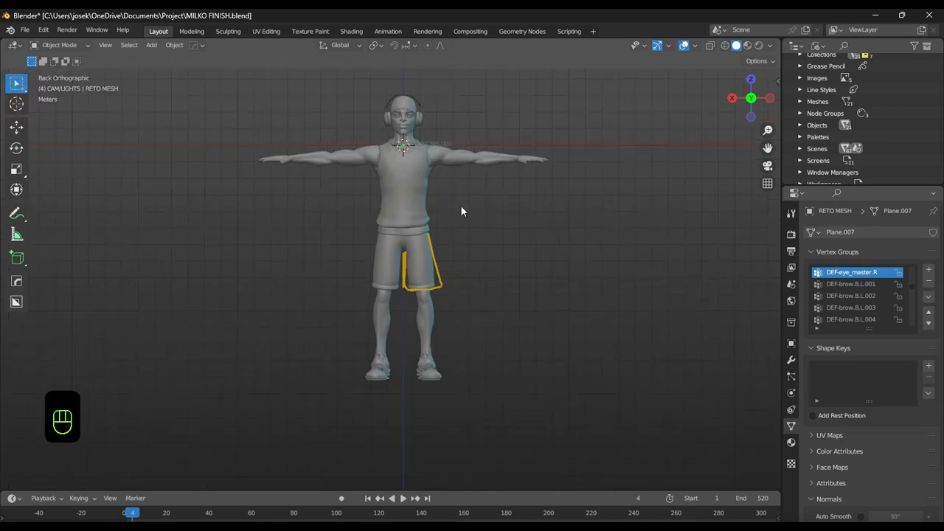
scroll(461, 217, "up", 1)
left_click(433, 269)
key("shift+d")
right_click(447, 267)
key("h")
Switch the visible shorts to Sculpt Mode and choose the Grab brush
left_click(437, 260)
key("ctrl+Tab")
left_click(479, 281)
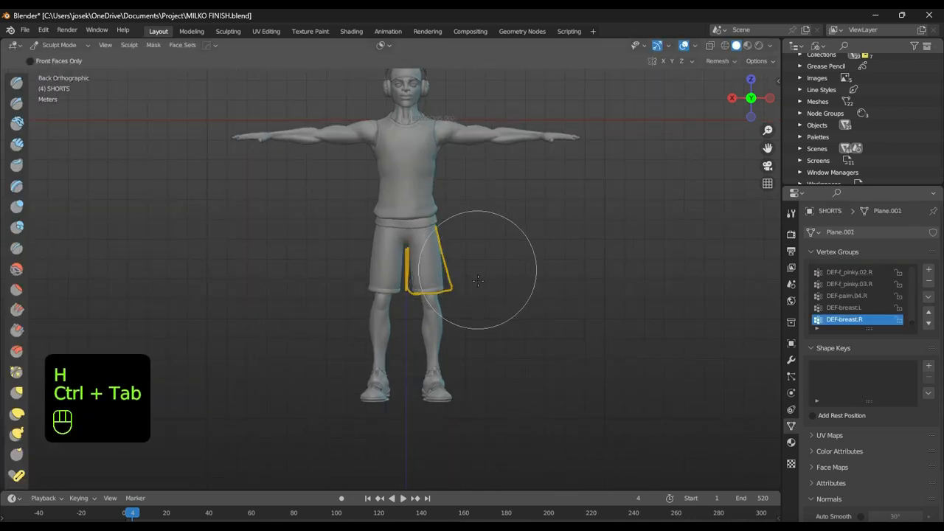
scroll(478, 279, "up", 5)
key("f")
right_click(466, 284)
key("g")
key("f")
Set the Grab brush radius to 120 px and mirror the sculpting across the X axis
scroll(509, 310, "down", 4)
middle_click_drag(504, 294, 423, 275, "shift")
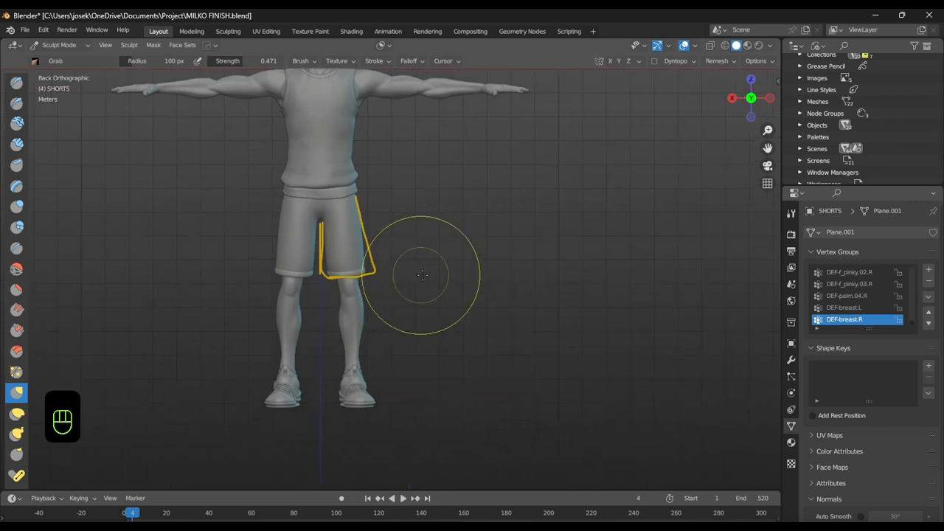
scroll(422, 275, "up", 1)
key("f")
left_click(433, 275)
Try to pull the outer edges of the shorts out to the annotated outline
scroll(413, 275, "up", 3)
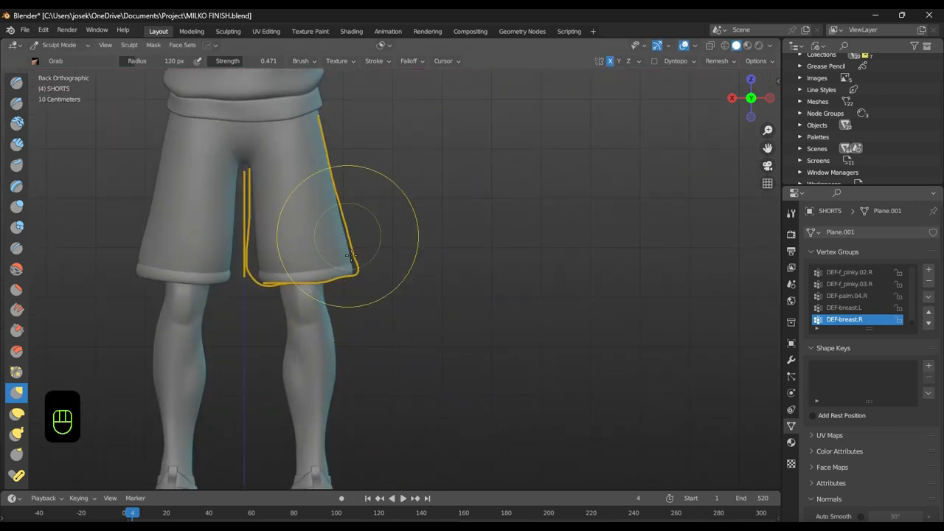
mouse_move(349, 269)
middle_mouse_down()
mouse_move(369, 232)
mouse_move(439, 242)
middle_mouse_up()
key("ctrl+KP_1")
key("ctrl+z")
key("ctrl+z")
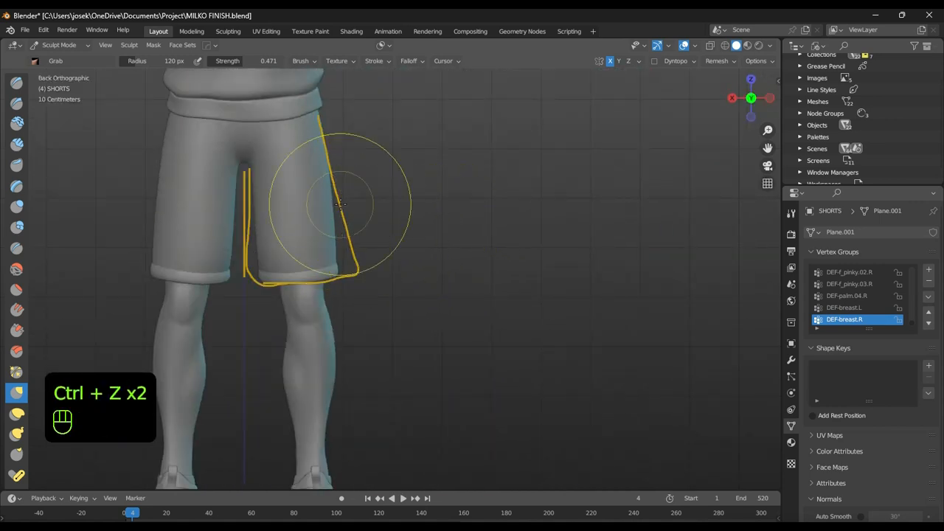
Flare the outer legs toward the annotated outline with a 95 px Grab brush and display the shorts' wireframe
mouse_move(340, 205)
middle_mouse_down()
mouse_move(325, 213)
mouse_move(325, 203)
middle_mouse_up()
key("f")
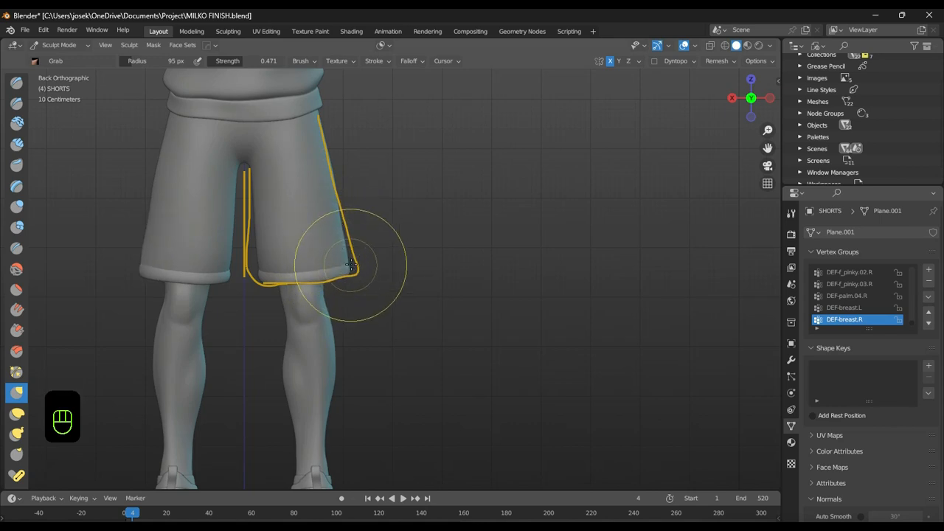
scroll(343, 267, "up", 1)
key("shift+alt+q")
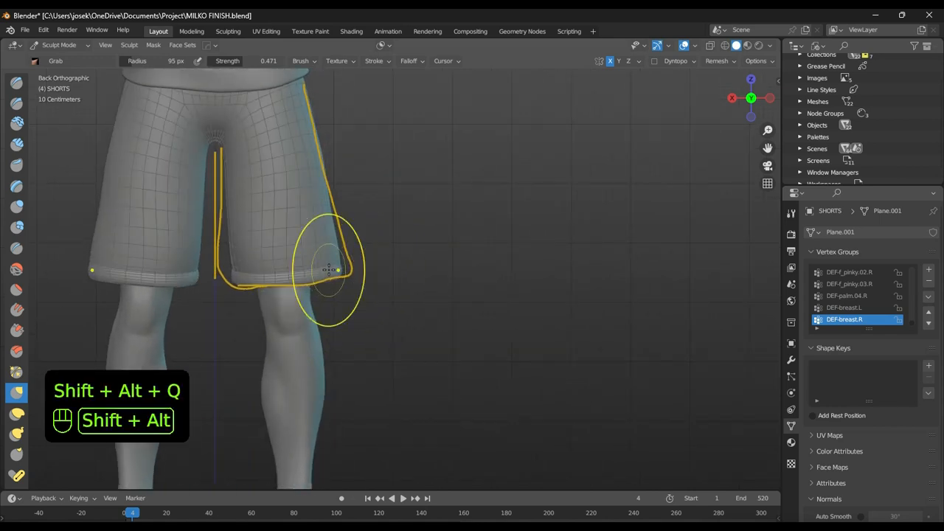
Widen the shorts' hem from several angles, reducing the Grab brush radius to 69 px
left_click_drag(332, 263, 374, 285)
key("ctrl+z")
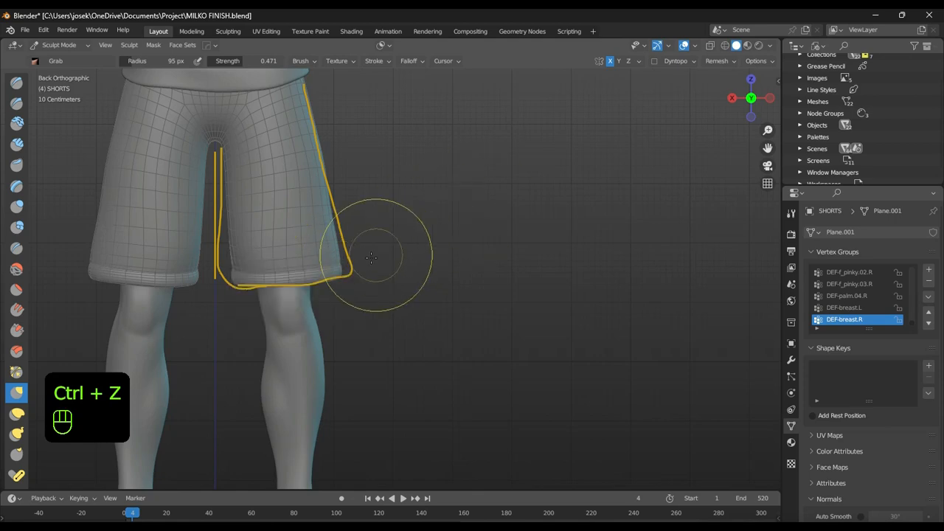
middle_click_drag(339, 268, 310, 302)
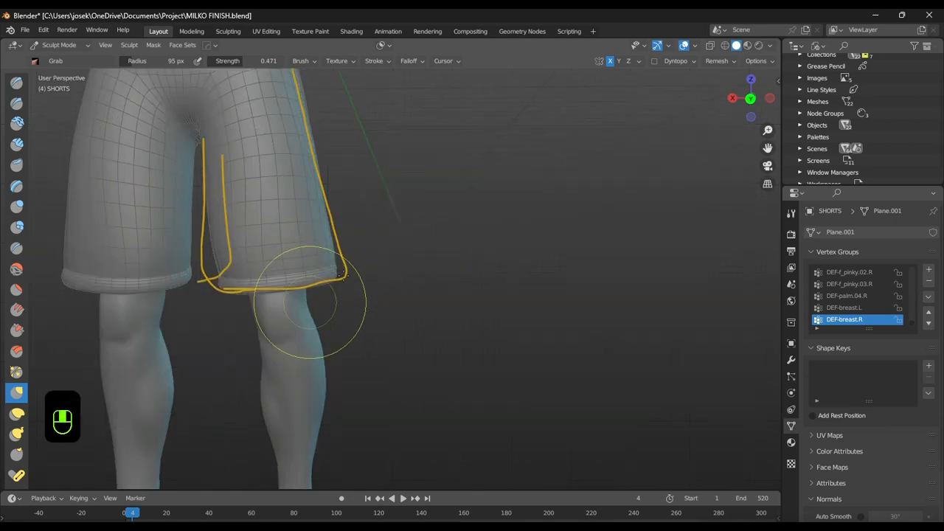
scroll(499, 256, "up", 1, "alt")
middle_click_drag(499, 255, 453, 236)
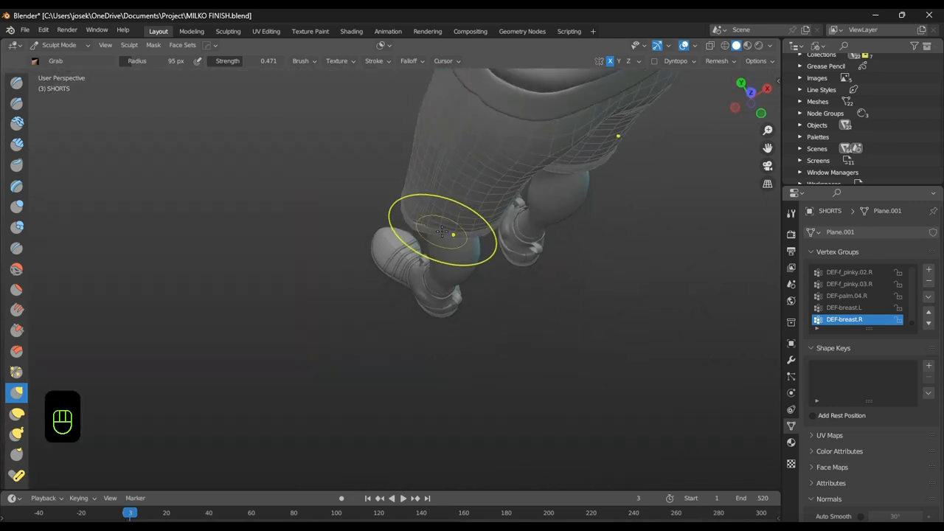
key("ctrl+z")
key("f")
left_click(456, 225)
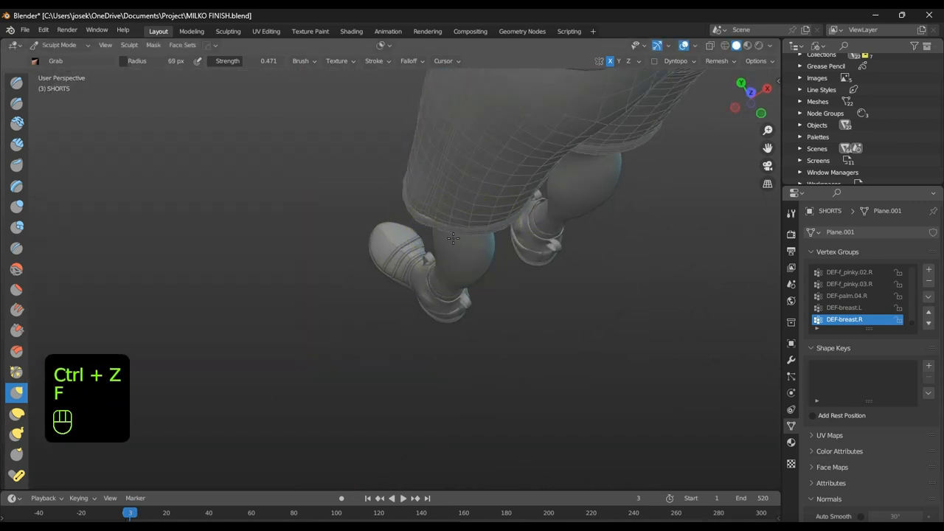
middle_click_drag(505, 216, 527, 199, "alt")
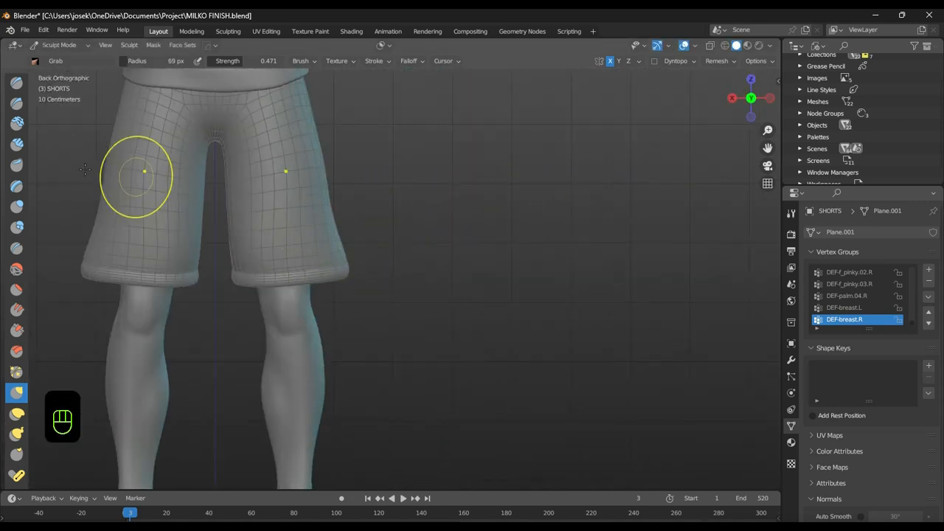
Activate the Annotate tool and try View as its stroke placement before restoring 3D Cursor
scroll(16, 296, "down", 8)
left_click(16, 474)
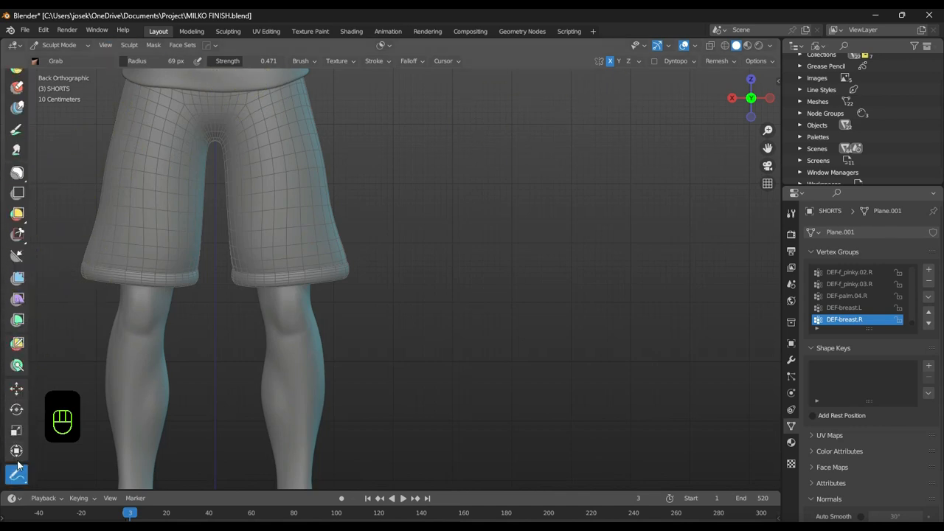
left_click(118, 64)
scroll(516, 236, "down", 4)
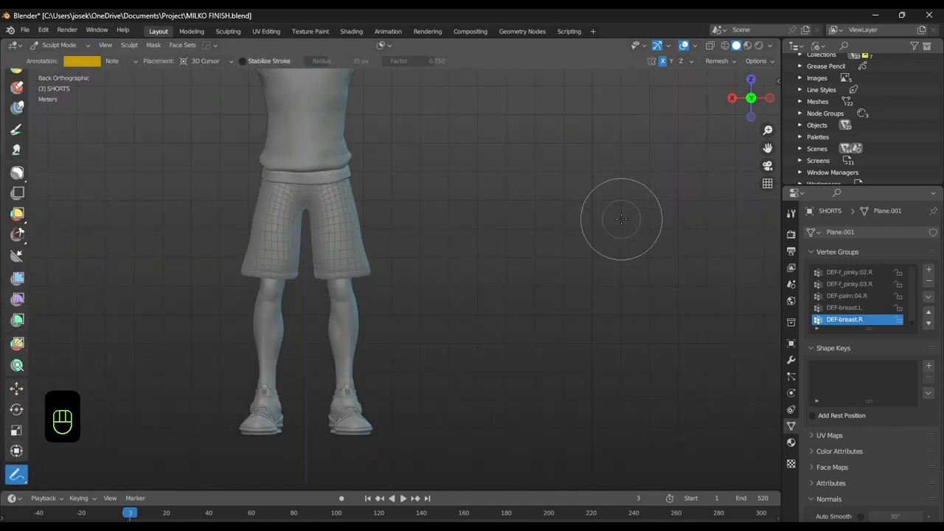
key("n")
left_click(774, 106)
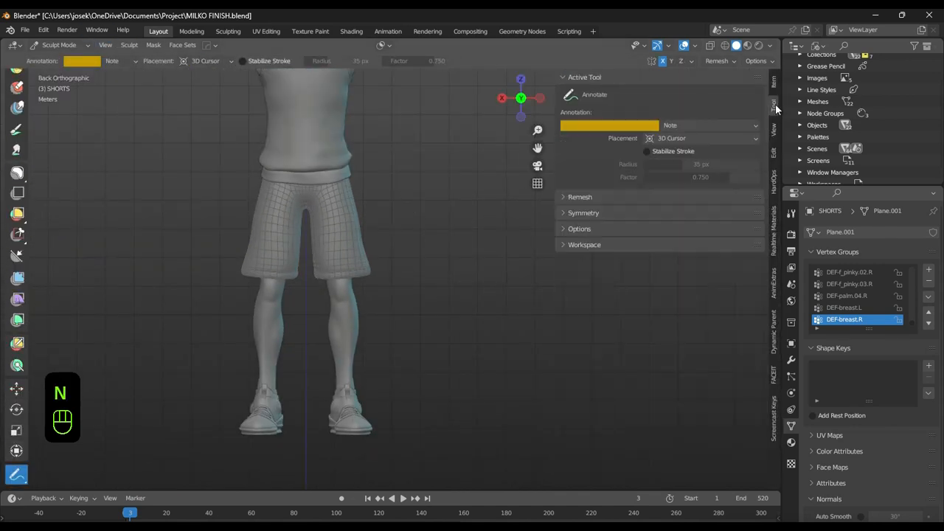
left_click(721, 138)
left_click(713, 153)
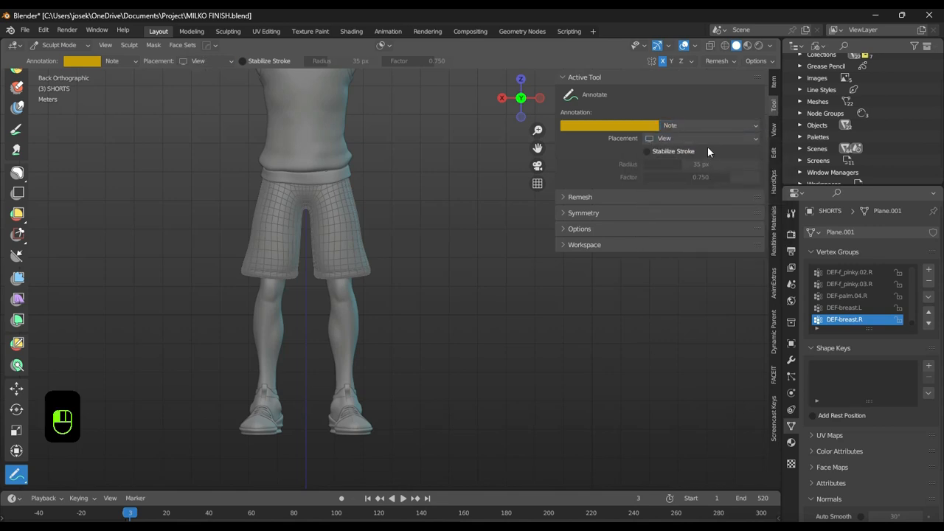
left_click(711, 139)
left_click(697, 156)
Inspect the annotation layer's settings in Object Mode and undo the recent changes
scroll(388, 201, "down", 3)
mouse_move(387, 202)
middle_mouse_down("alt")
mouse_move(448, 253)
mouse_move(391, 228)
middle_mouse_up("alt")
key("ctrl+Tab")
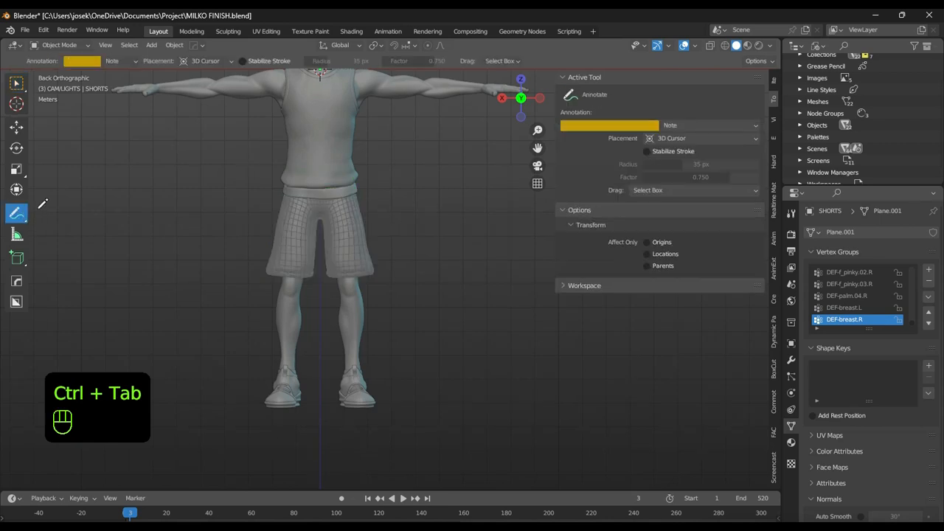
left_click(124, 61)
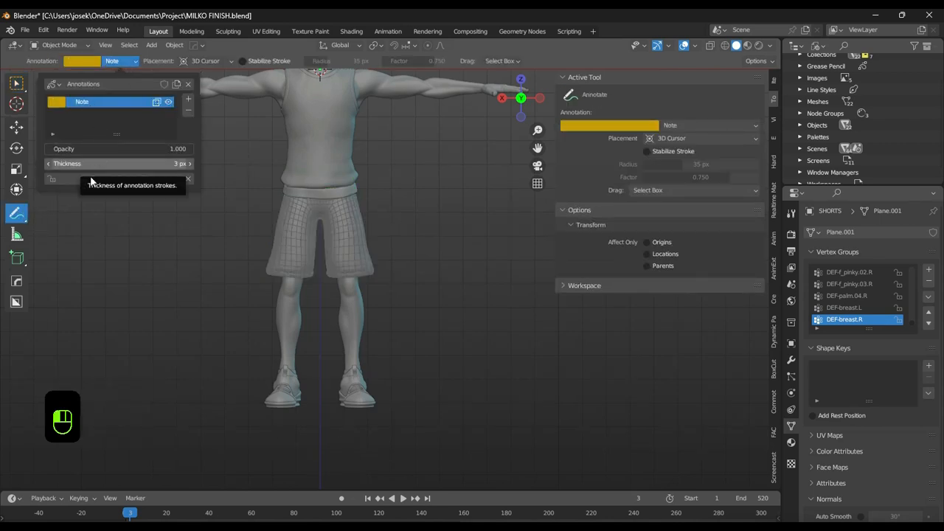
key("ctrl+z")
key("ctrl+z")
key("ctrl+z")
key("ctrl+z")
key("ctrl+z")
key("ctrl+z")
key("ctrl+z")
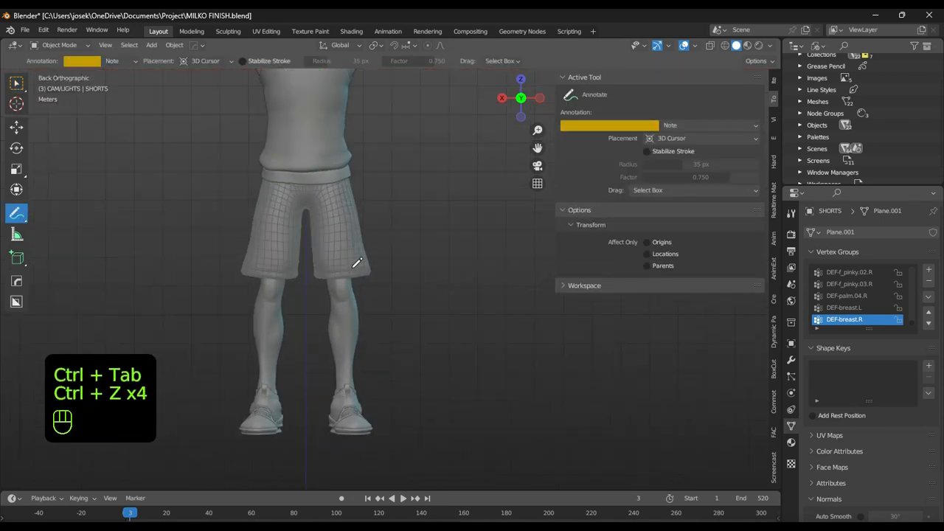
Return to the Grab brush in Sculpt Mode and move the timeline to frame 4 to display the annotated outlines
key("shift+Left")
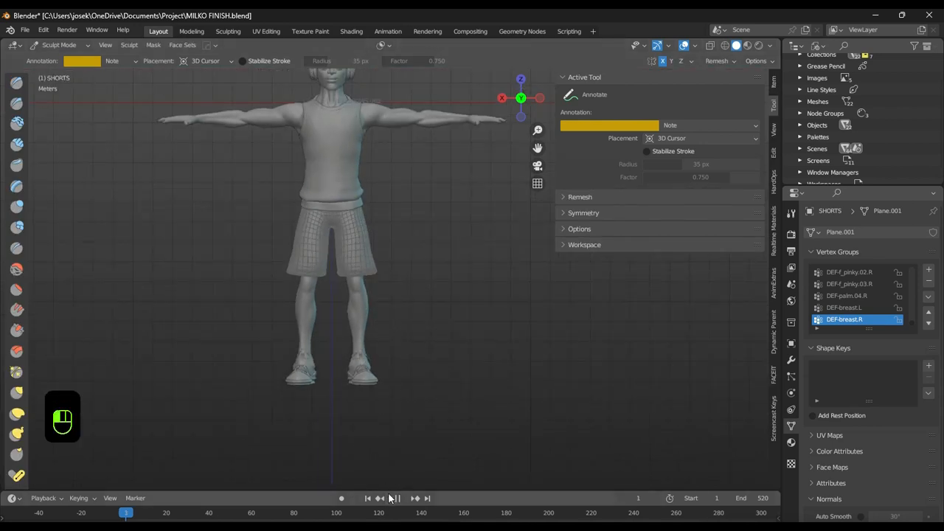
key("ctrl+z")
key("g")
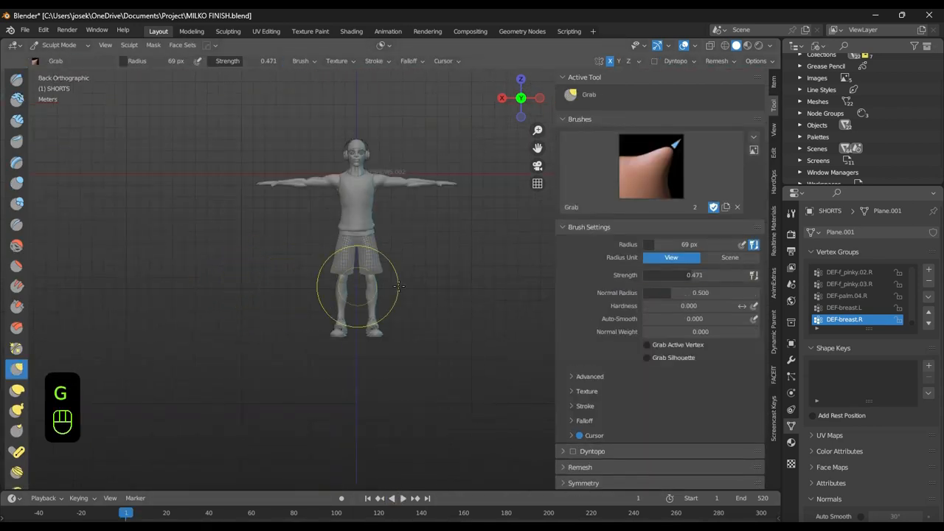
key("n")
left_click_drag(407, 490, 183, 415)
scroll(393, 236, "up", 4)
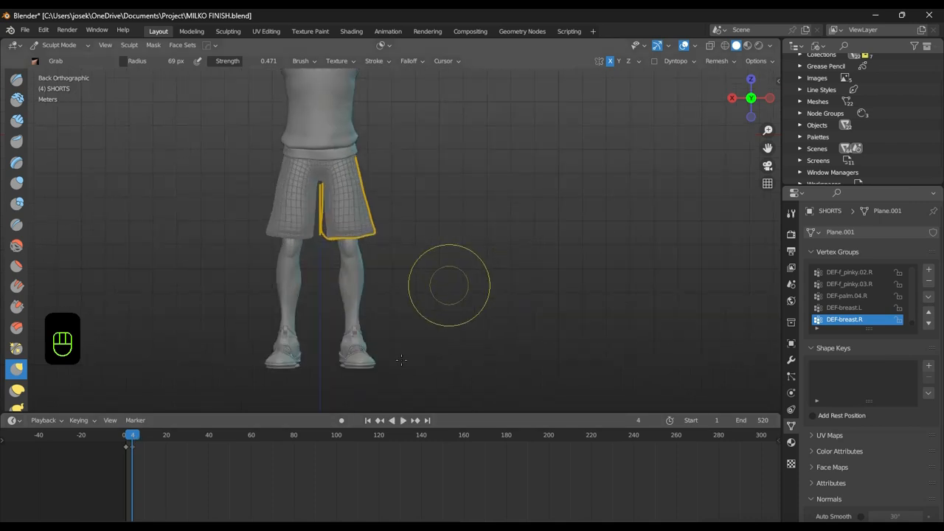
left_click_drag(399, 414, 400, 514)
Pull the inner legs of the shorts toward the center outline, using Grab brush radii of 87 px and 138 px
scroll(355, 281, "up", 5)
scroll(480, 303, "down", 2)
scroll(483, 287, "up", 2)
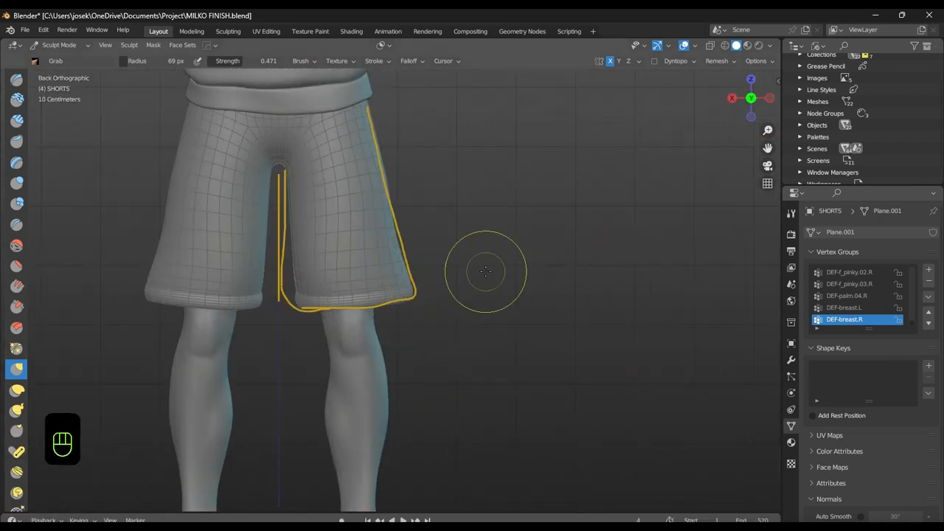
scroll(469, 273, "down", 2)
scroll(413, 292, "up", 1)
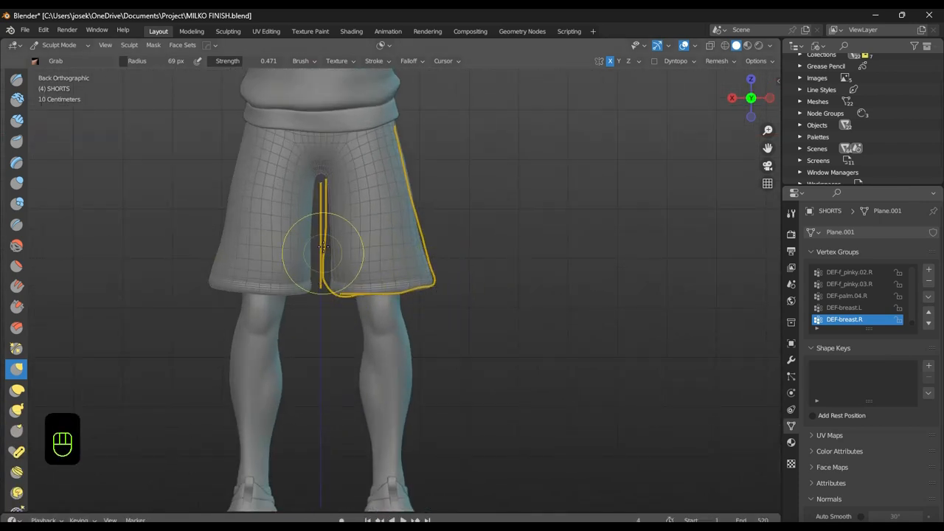
key("f")
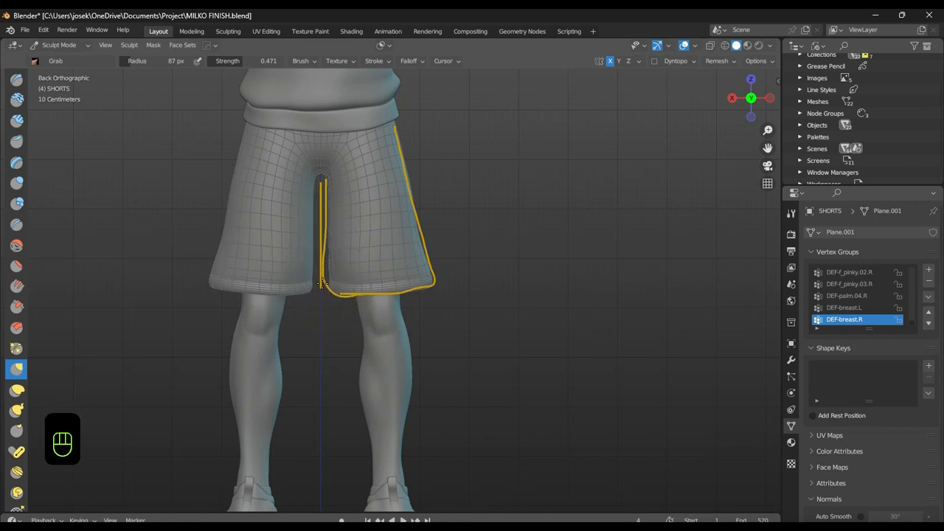
middle_click_drag(337, 216, 331, 286)
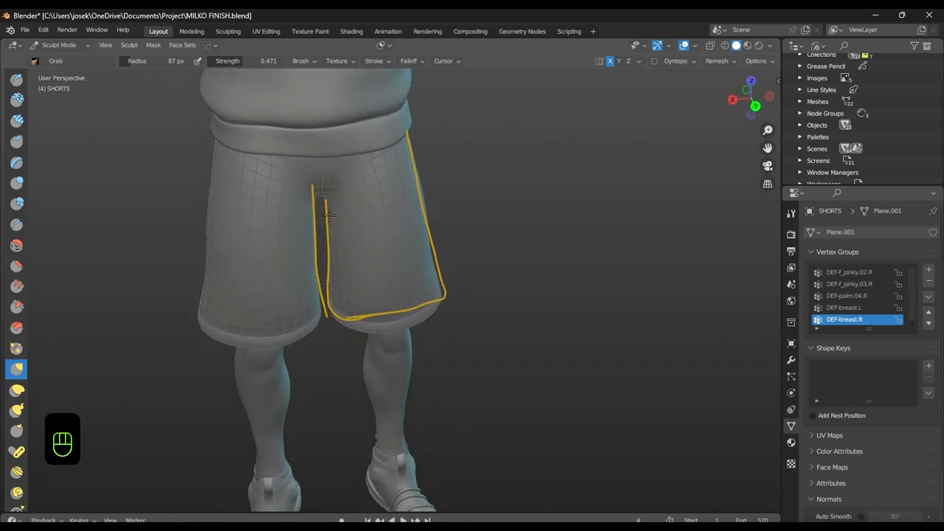
middle_click_drag(390, 274, 437, 279, "alt")
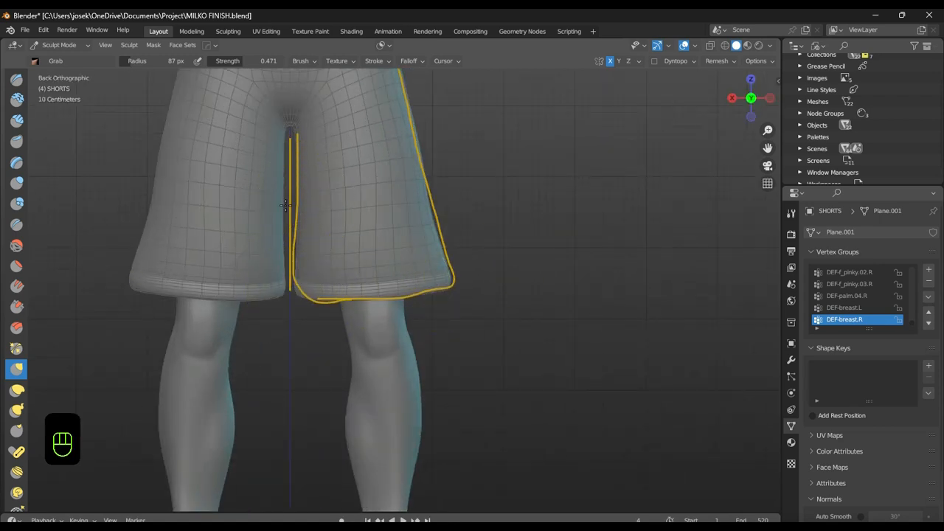
middle_click_drag(286, 206, 478, 226, "alt")
key("f")
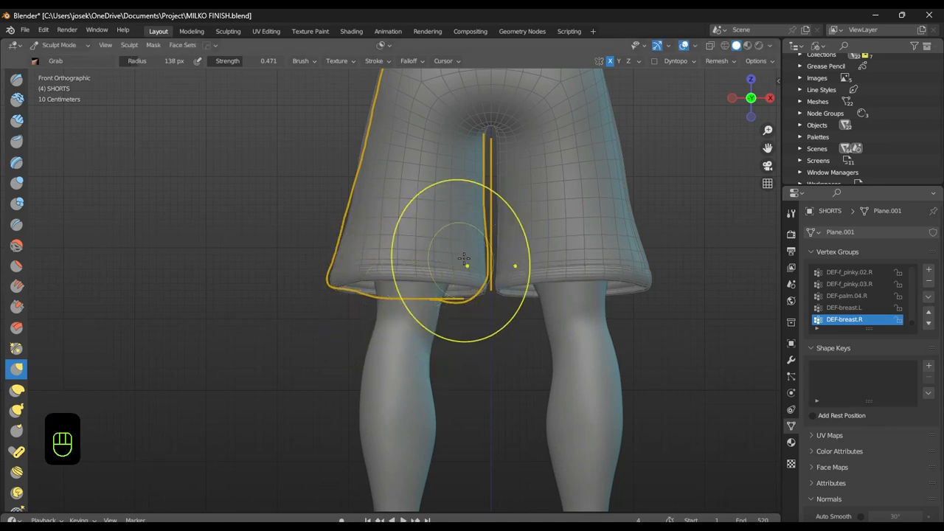
middle_click_drag(464, 257, 407, 272)
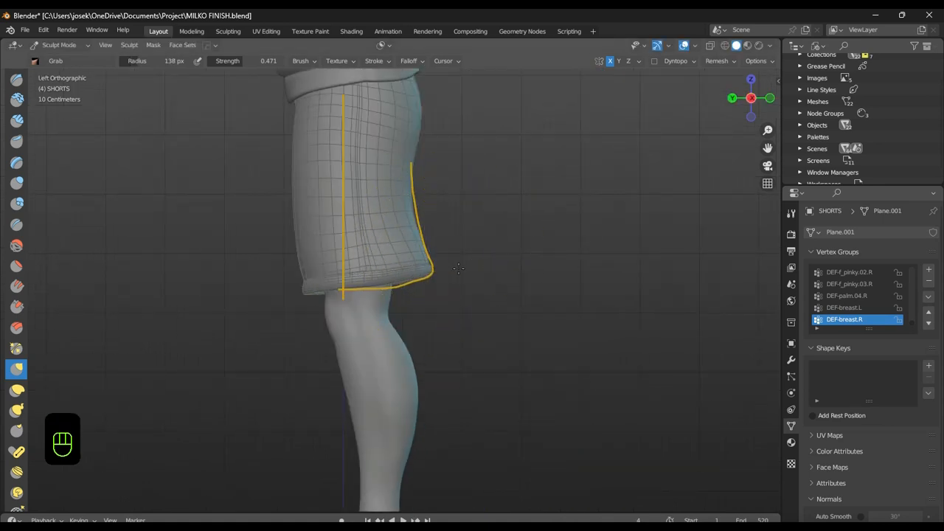
Shape the rear hem to the side-view outline with a 97 px Grab brush
key("f")
left_click(412, 247)
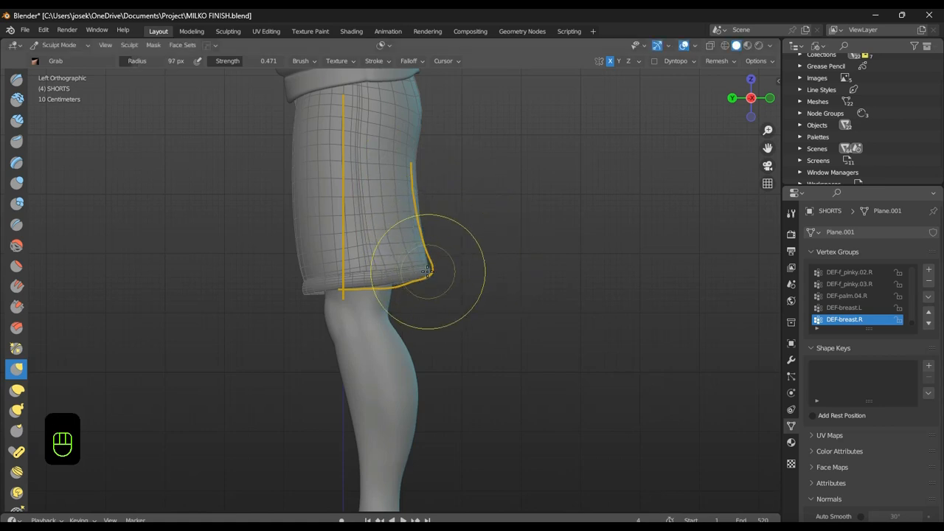
mouse_move(427, 275)
middle_mouse_down()
mouse_move(433, 265)
mouse_move(401, 263)
middle_mouse_up()
Adjust the hem from the front, side and back views with Grab brush radii of 147 px and 112 px
key("f")
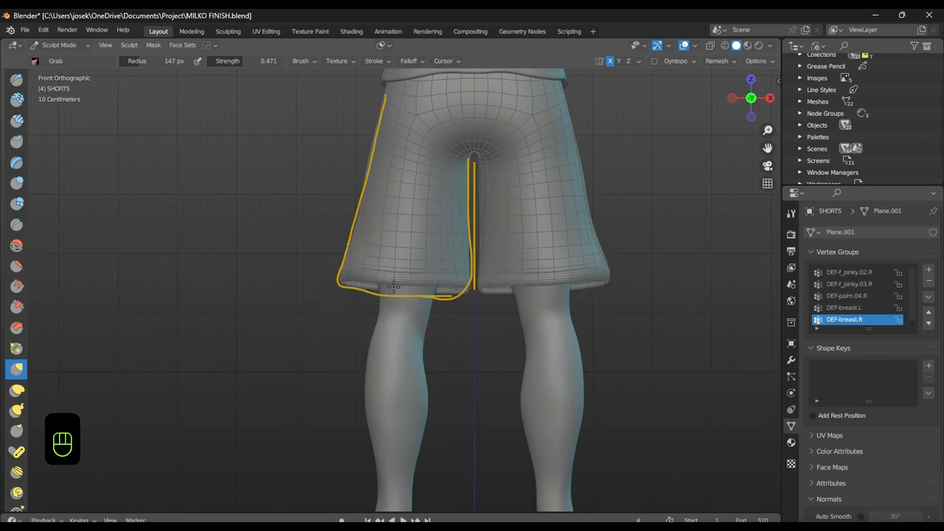
middle_click_drag(393, 286, 430, 301, "alt")
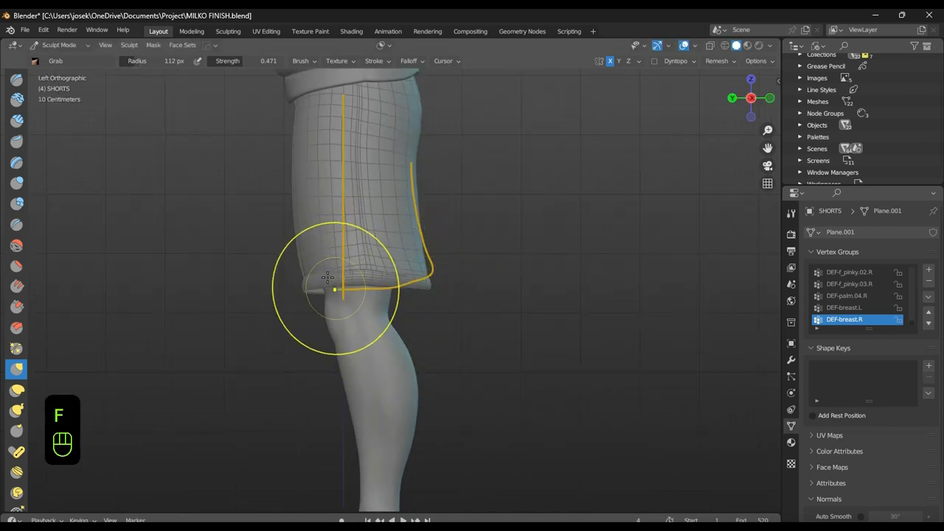
middle_click_drag(328, 277, 425, 245, "alt")
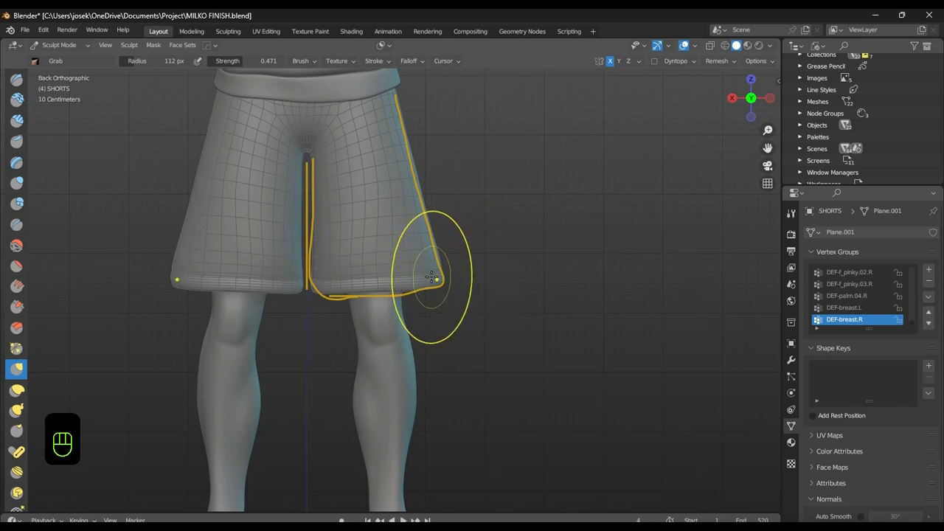
middle_click_drag(432, 276, 390, 244, "alt")
mouse_move(314, 283)
middle_mouse_down("alt")
mouse_move(405, 264)
mouse_move(436, 242)
middle_mouse_up("alt")
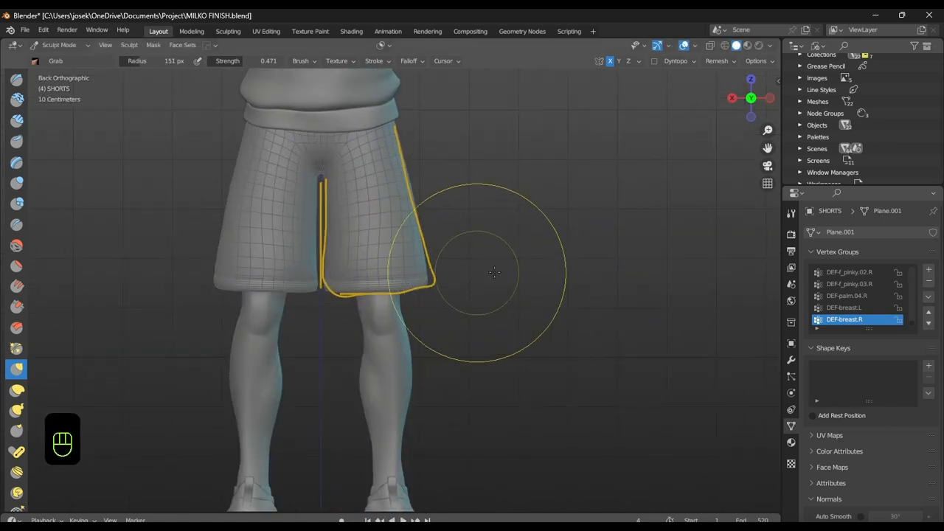
Undo the latest Grab strokes and reshape the outer hem with a 173 px Grab brush
mouse_move(494, 272)
middle_mouse_down()
mouse_move(403, 268)
mouse_move(394, 317)
mouse_move(480, 222)
middle_mouse_up()
key("ctrl+z")
key("f")
left_click(398, 334)
key("ctrl+z")
key("ctrl+z")
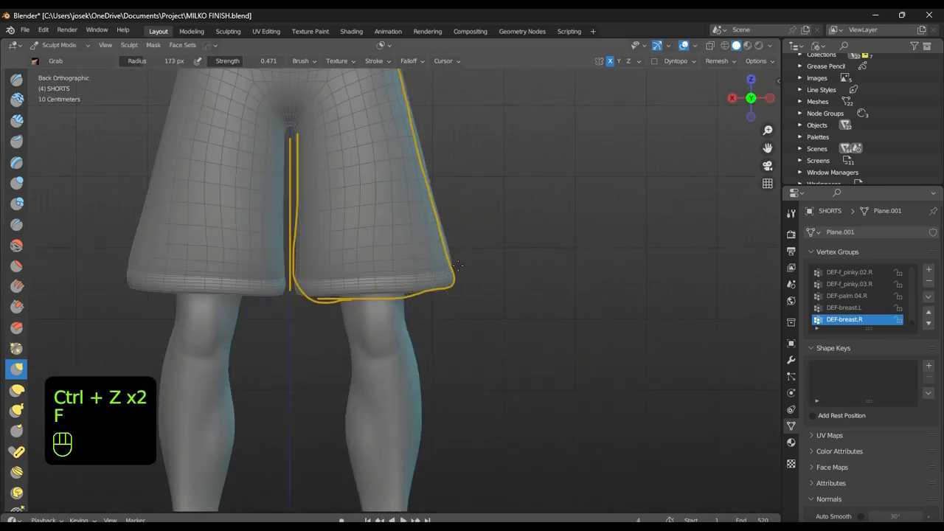
left_click_drag(458, 266, 432, 275)
mouse_move(455, 279)
middle_mouse_down()
mouse_move(559, 285)
mouse_move(427, 316)
mouse_move(384, 302)
mouse_move(503, 295)
middle_mouse_up()
Smooth the legs of the shorts with a 148 px Smooth brush
key("shift+s")
key("f")
middle_click_drag(297, 342, 517, 254)
scroll(443, 221, "up", 1)
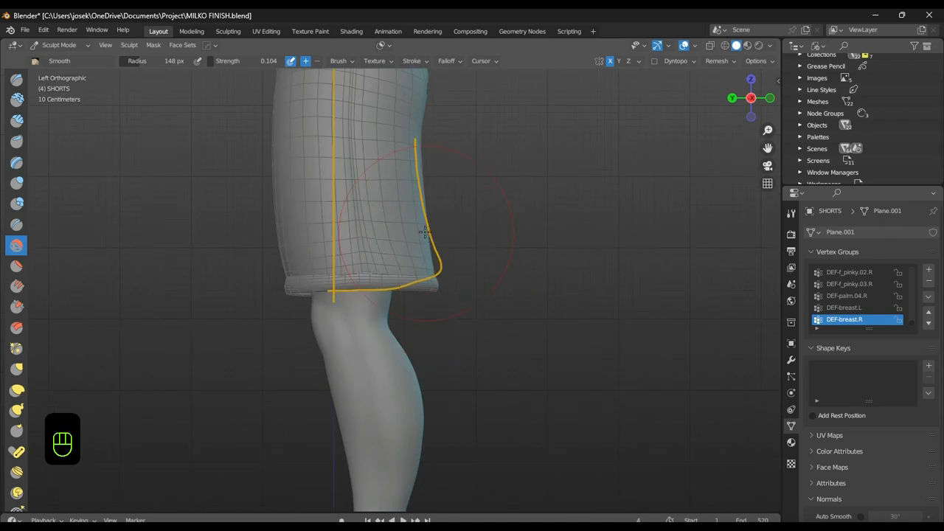
key("f")
Try to adjust the rear hem using the Grab brush at 140 px and 98 px, and undo the strokes
key("g")
key("f")
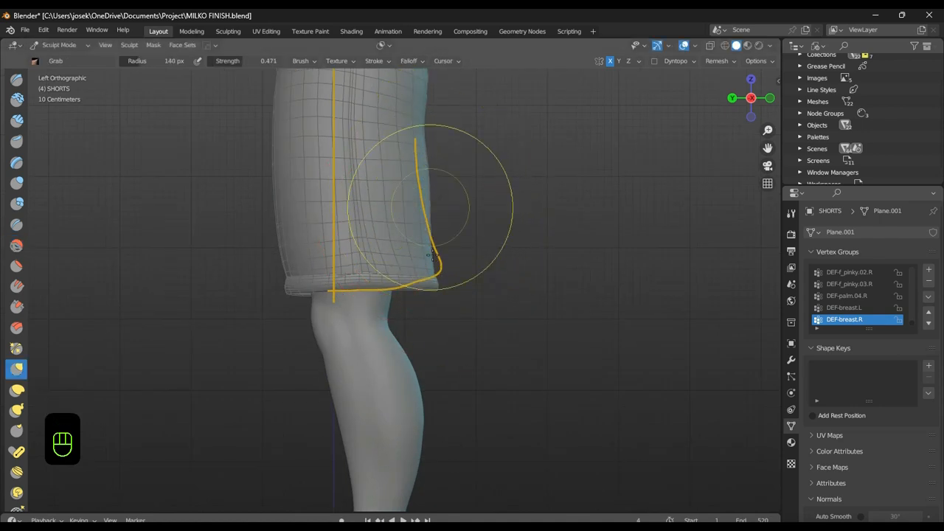
left_click(432, 285)
key("ctrl+z")
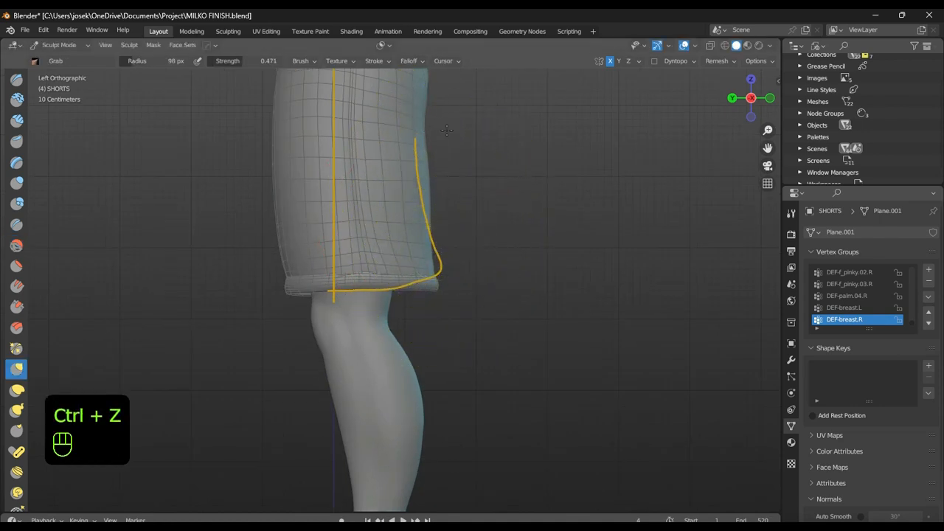
scroll(457, 221, "down", 3)
scroll(540, 189, "up", 1)
middle_click_drag(540, 189, 423, 271)
key("ctrl+z")
key("ctrl+z")
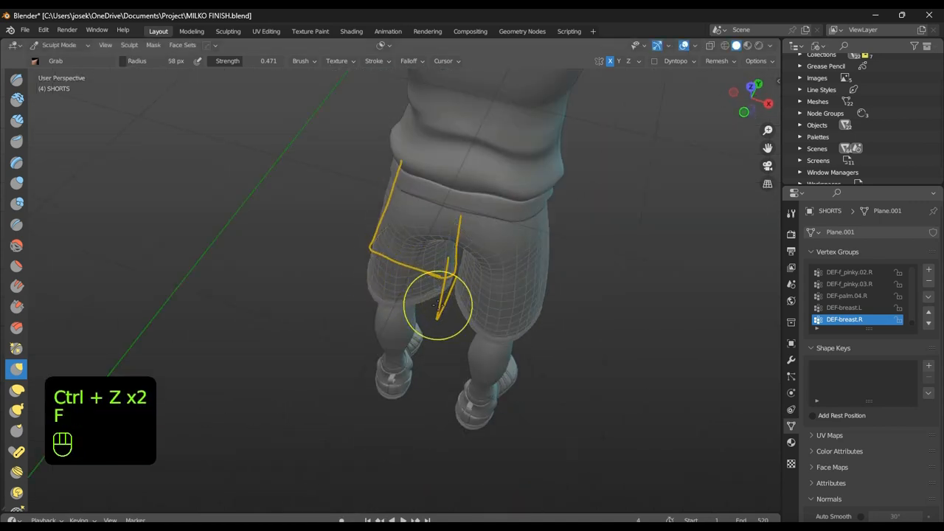
Adjust the inner leg hem with the Grab brush at 74 px and undo the last stroke
left_click_drag(433, 278, 439, 266)
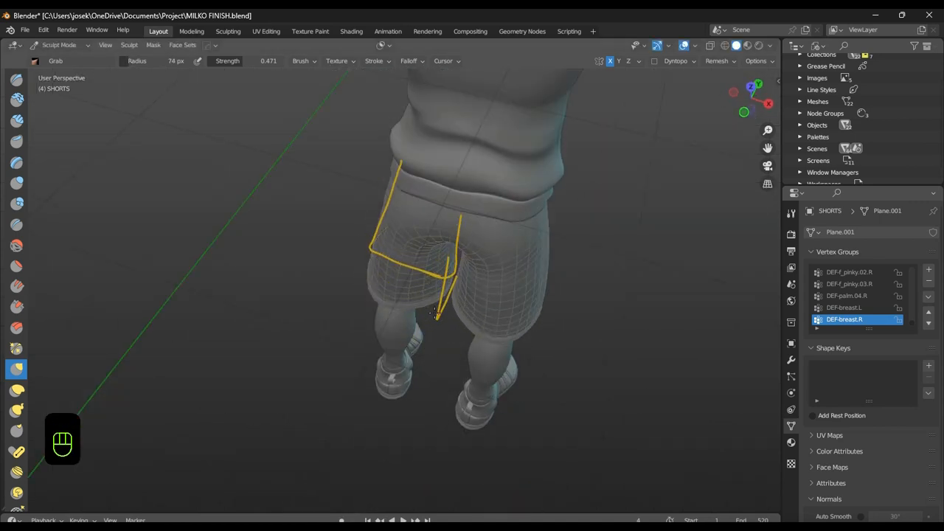
middle_click_drag(436, 313, 468, 229)
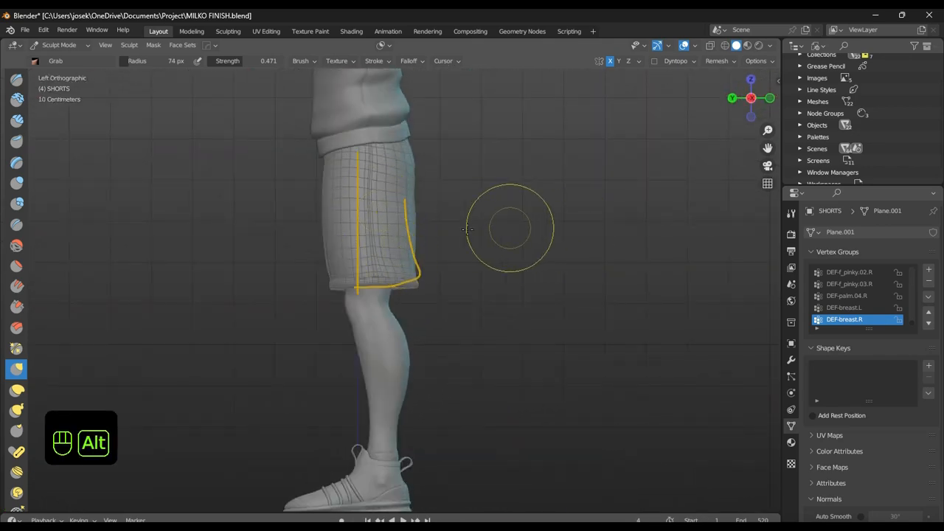
scroll(472, 238, "up", 2)
key("ctrl+z")
scroll(421, 274, "up", 4)
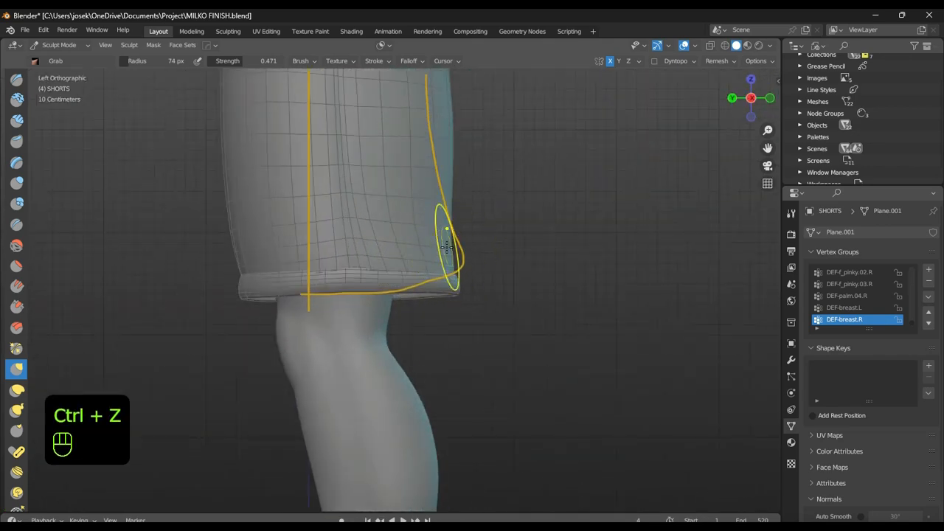
scroll(473, 246, "down", 3)
Smooth the legs of the shorts from several views with a 74 px Smooth brush and save the file
key("shift+s")
middle_click_drag(442, 243, 404, 182, "alt")
key("shift+s")
scroll(403, 181, "up", 3)
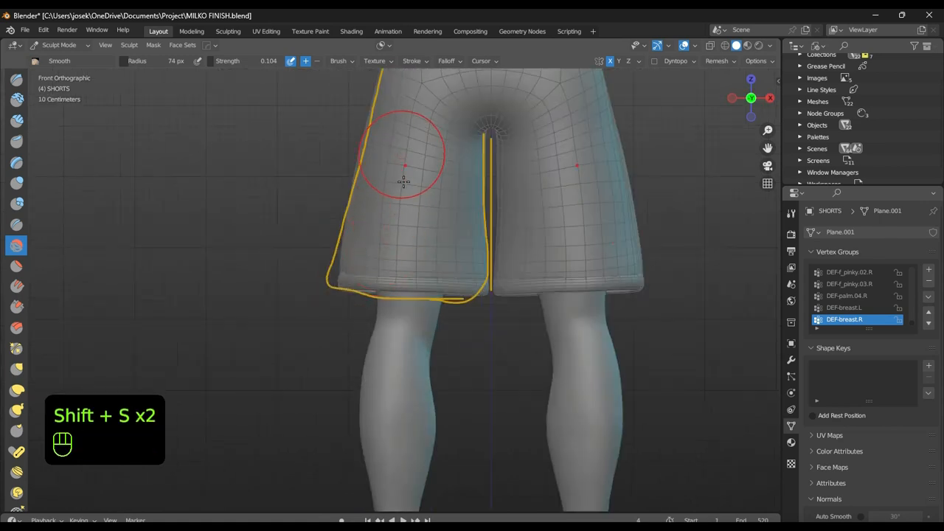
mouse_move(406, 234)
middle_mouse_down("alt")
mouse_move(333, 263)
mouse_move(329, 300)
mouse_move(343, 332)
mouse_move(552, 274)
middle_mouse_up("alt")
key("g")
key("ctrl+s")
Refine the inner and outer legs against the annotated outline with the Grab brush from the front and back
scroll(654, 249, "up", 3)
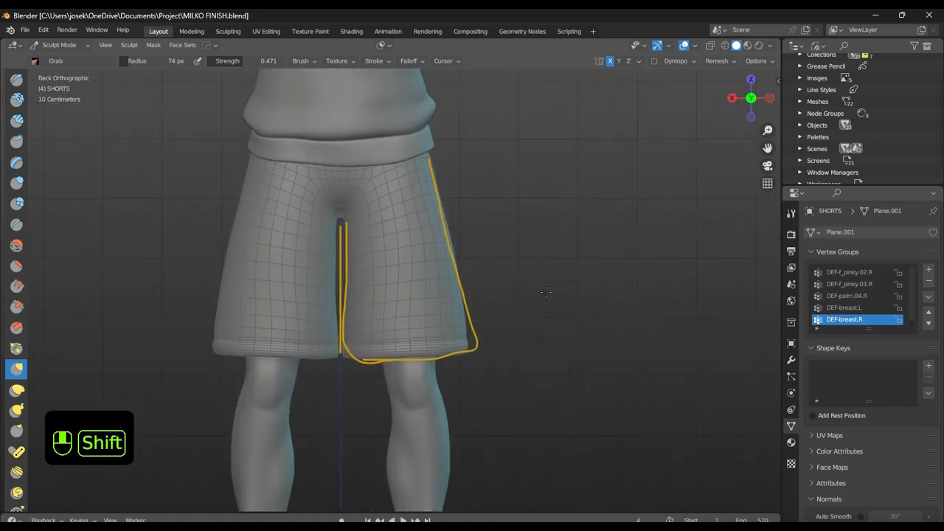
middle_click_drag(653, 249, 492, 261, "alt")
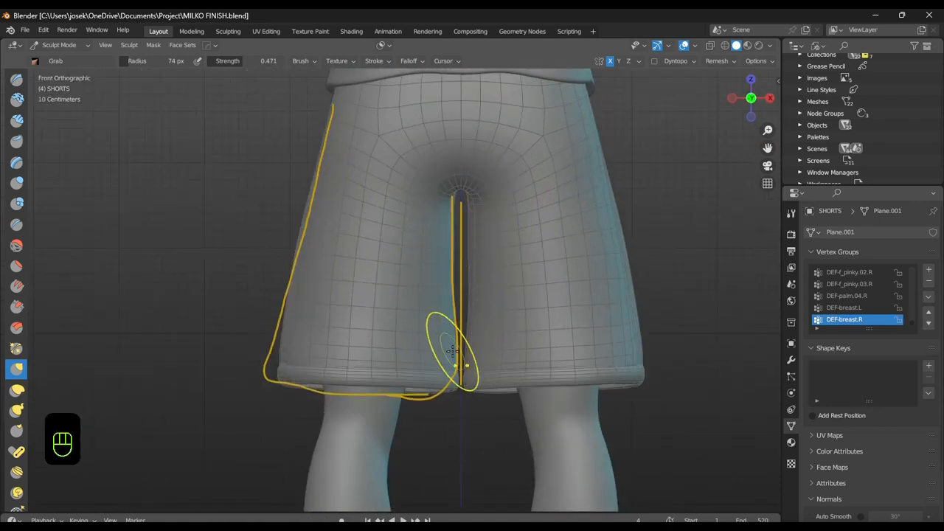
middle_click_drag(421, 331, 472, 295, "alt")
scroll(451, 147, "down", 2)
key("f")
left_click(546, 179)
mouse_move(546, 180)
middle_mouse_down("alt")
mouse_move(521, 246)
mouse_move(568, 265)
middle_mouse_up("alt")
scroll(525, 219, "up", 3)
Open the shorts' mesh in Edit Mode and hide the linked hem band of one leg
key("ctrl+Tab")
left_click(568, 265)
mouse_move(464, 310)
middle_mouse_down()
mouse_move(491, 331)
mouse_move(536, 401)
mouse_move(518, 389)
middle_mouse_up()
left_click(488, 442)
key("l")
left_click(21, 64)
scroll(21, 89, "up", 1)
left_click(21, 88)
key("l")
key("h")
Switch to face selection and reveal the hidden hem band
middle_click_drag(432, 394, 470, 353)
key("1")
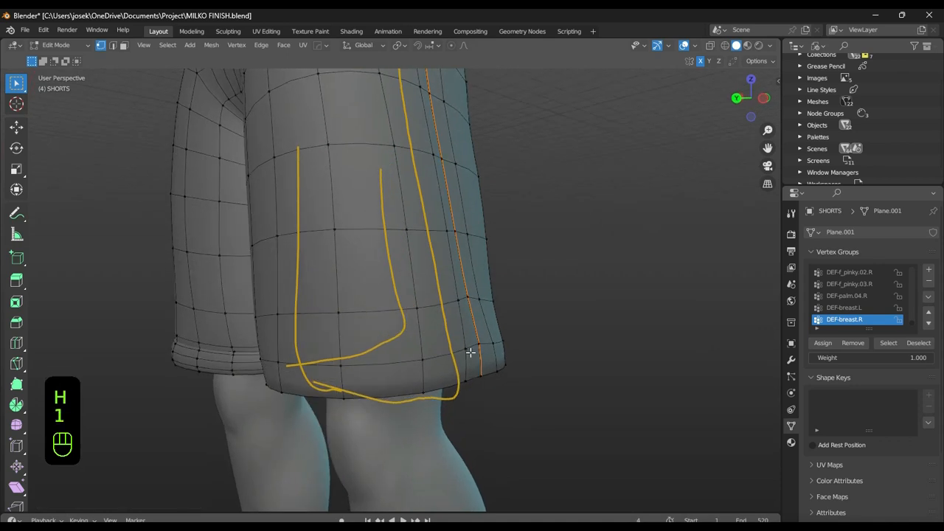
key("3")
key("alt+h")
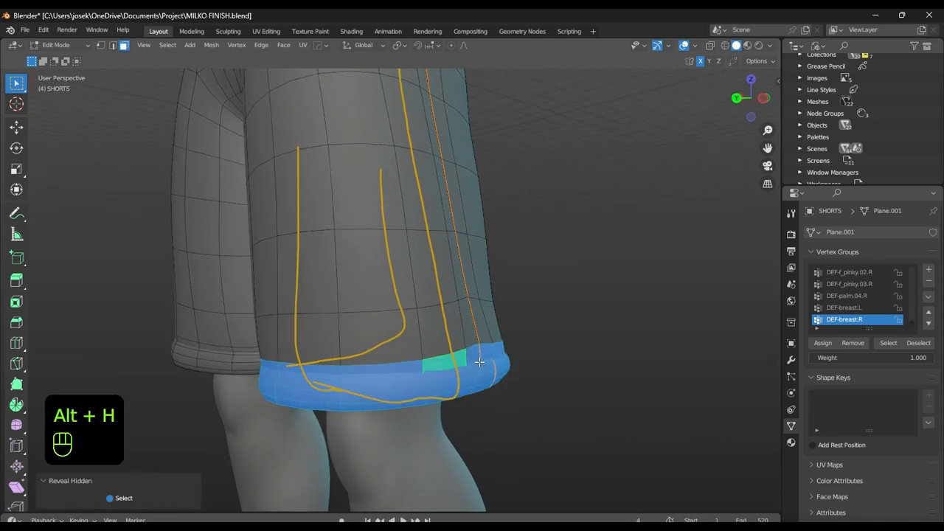
Try to scale in the face loop along the upper edge of one leg's hem band and undo it
left_click(466, 359, "alt")
key("s")
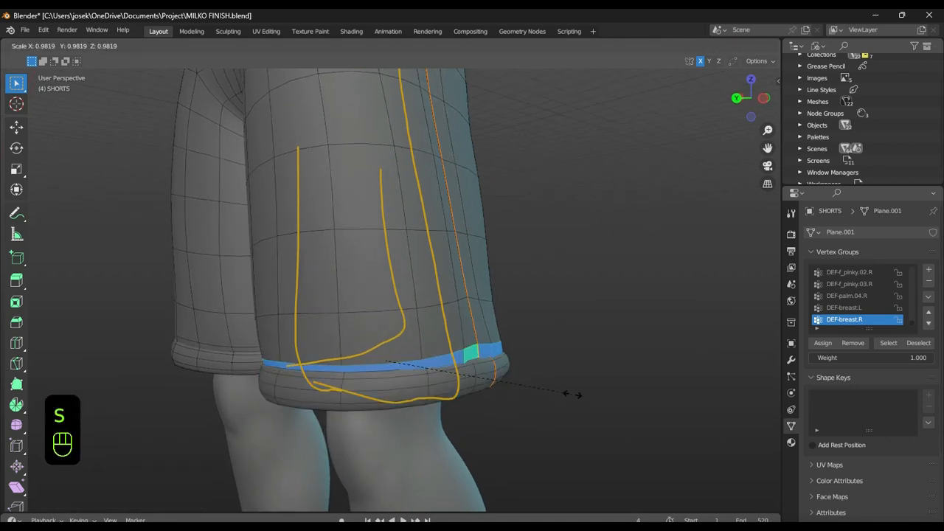
left_click(572, 395)
key("KP_1")
key("ctrl+Tab")
middle_click_drag(584, 381, 470, 360)
key("ctrl+Tab")
scroll(443, 362, "down", 1)
key("ctrl+z")
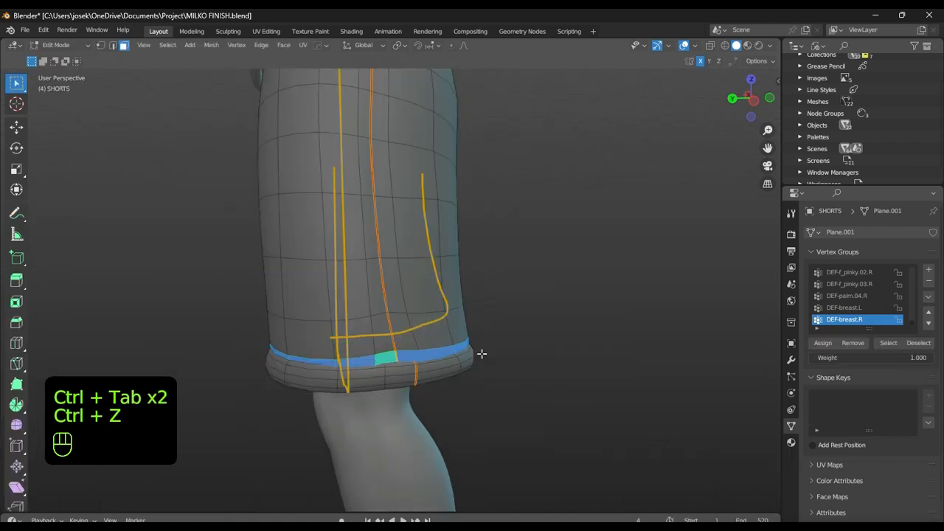
Return the shorts to Object Mode, turn off their wireframe display and save the file in back view
key("ctrl+Tab")
key("shift+super+q")
key("shift+super+q")
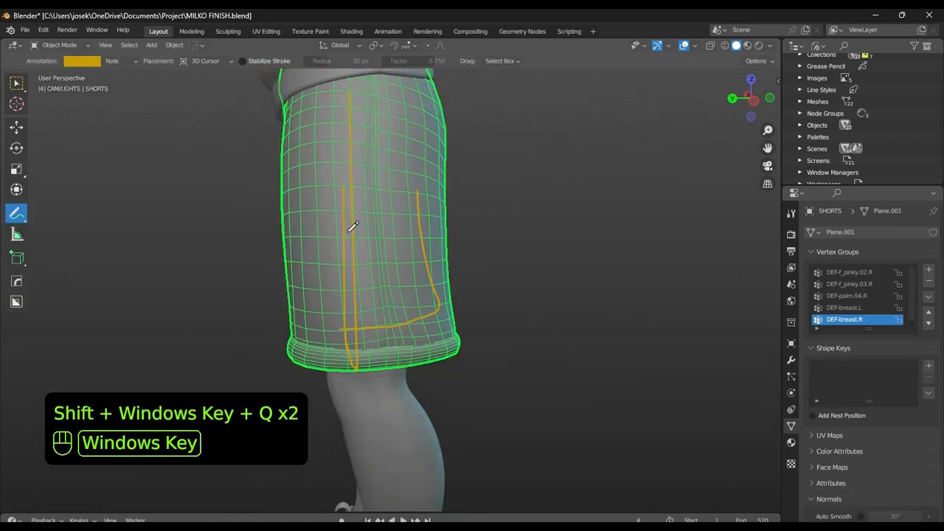
key("shift+super+q")
key("shift+alt+q")
key("ctrl+KP_1")
key("ctrl+s")
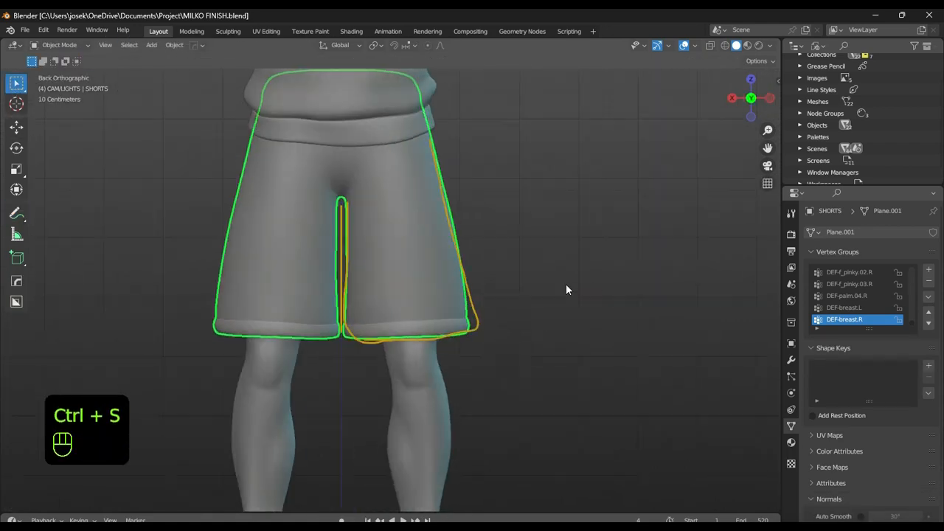
Hide the annotation layer Note, check the shorts from the side and save the file
scroll(566, 289, "up", 1)
left_click(16, 213)
left_click(121, 61)
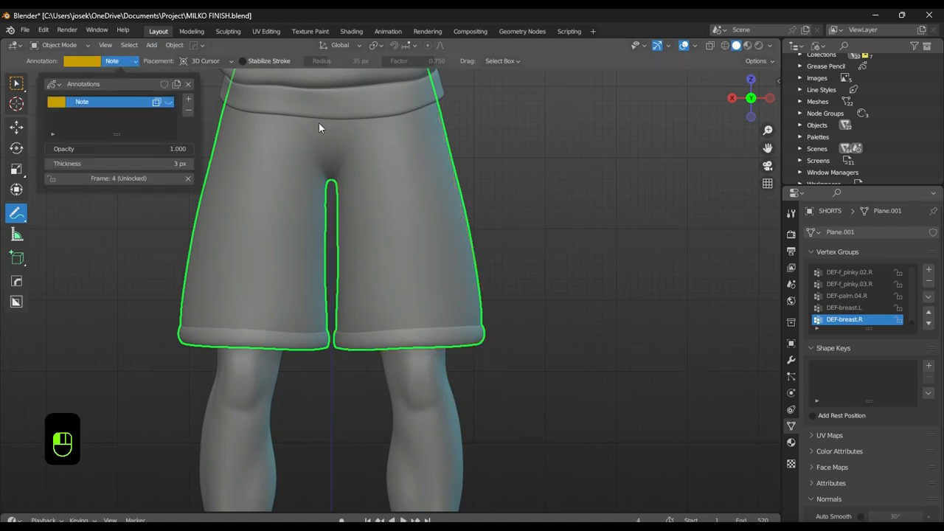
key("ctrl+KP_3")
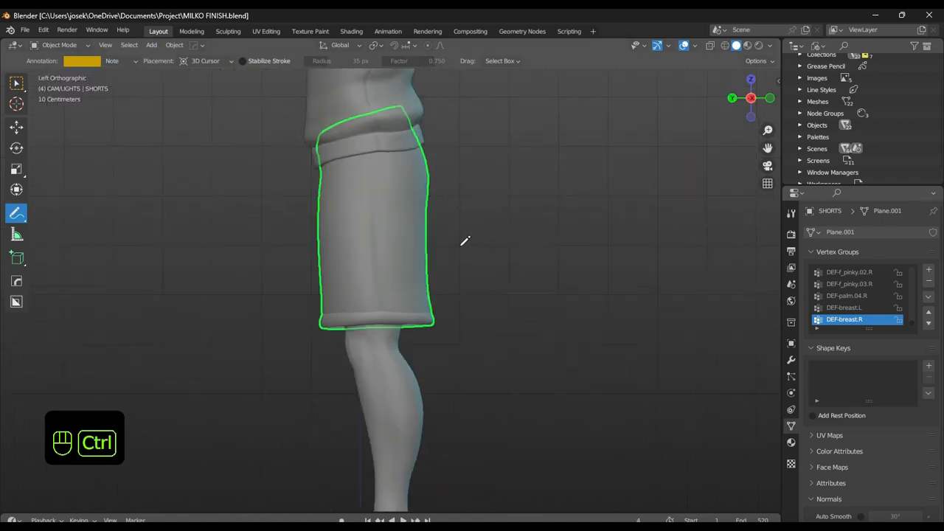
key("ctrl+s")
Compare the shorts before and after the last two changes in Sculpt Mode from the back and save the file
key("ctrl+KP_1")
mouse_move(514, 263)
middle_mouse_down("alt")
mouse_move(512, 226)
mouse_move(405, 218)
mouse_move(520, 231)
mouse_move(493, 220)
middle_mouse_up("alt")
key("ctrl+Tab")
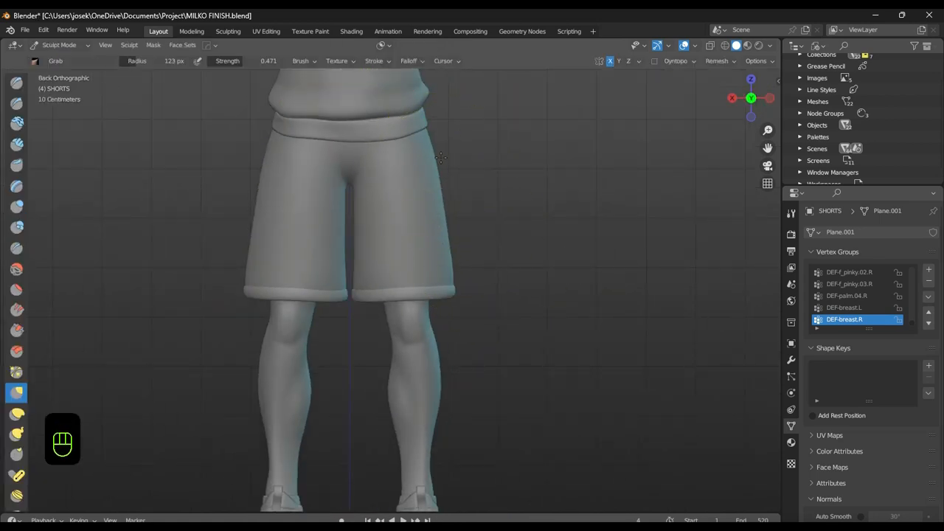
key("ctrl+z")
key("ctrl+z")
key("ctrl+shift+z")
key("ctrl+shift+z")
mouse_move(474, 190)
middle_mouse_down("alt")
mouse_move(450, 253)
mouse_move(414, 249)
middle_mouse_up("alt")
scroll(531, 226, "down", 2)
scroll(527, 263, "down", 2)
key("ctrl+s")
key("ctrl+tab")
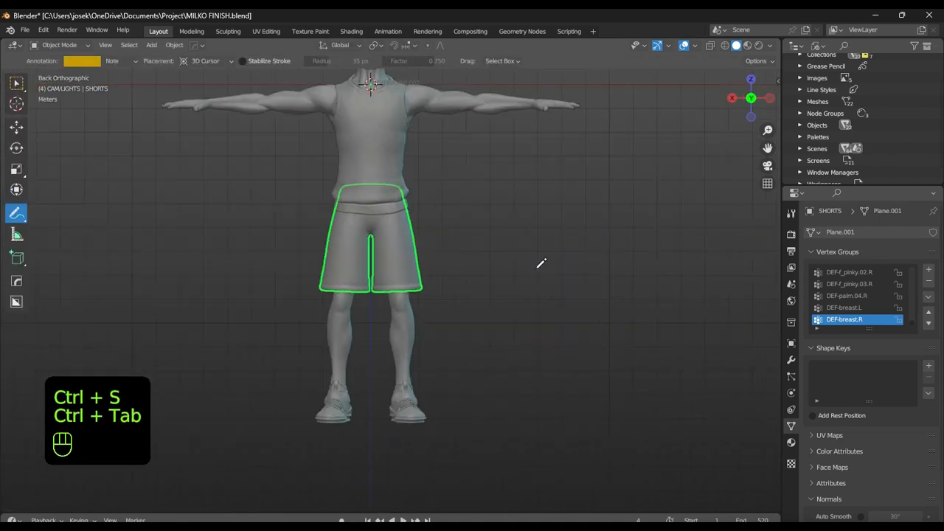
Adjust the outer and inner hem of the legs from the back with the 123 px Grab brush and save the file
scroll(541, 263, "up", 3)
mouse_move(617, 248)
middle_mouse_down()
mouse_move(610, 228)
mouse_move(626, 223)
middle_mouse_up()
key("ctrl+Tab")
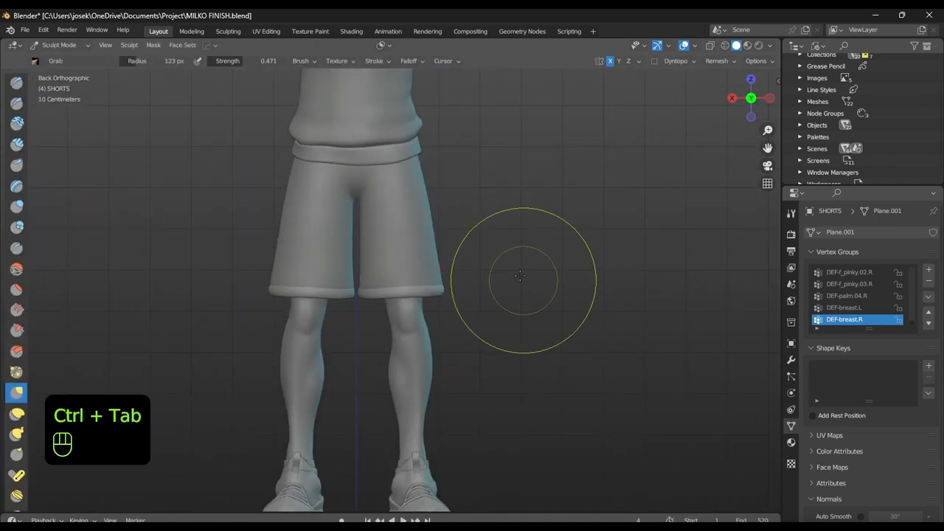
scroll(406, 299, "up", 1)
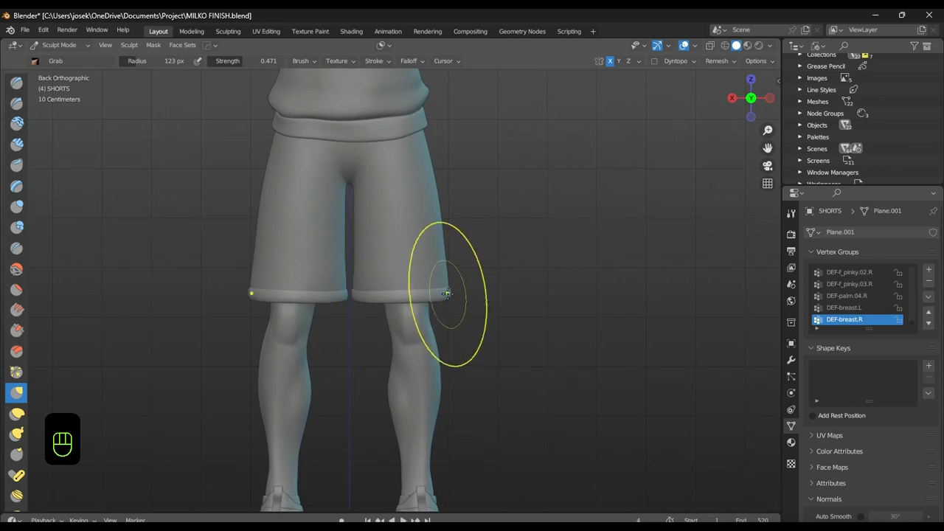
scroll(436, 285, "down", 1)
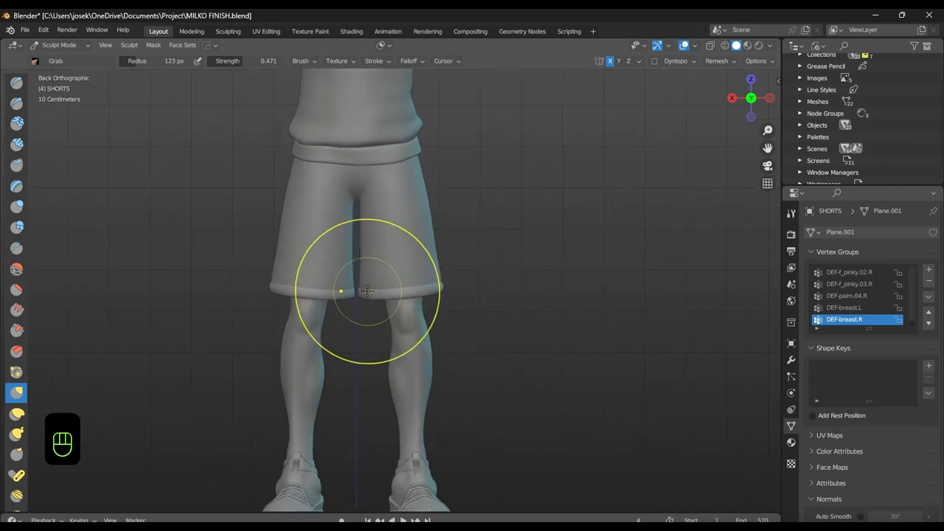
key("ctrl+z")
scroll(386, 290, "up", 3)
middle_click_drag(327, 290, 472, 337)
key("ctrl+z")
key("ctrl+shift+z")
mouse_move(544, 302)
middle_mouse_down("alt")
mouse_move(618, 279)
mouse_move(482, 236)
mouse_move(443, 253)
middle_mouse_up("alt")
key("ctrl+s")
key("ctrl+Tab")
scroll(619, 278, "down", 2)
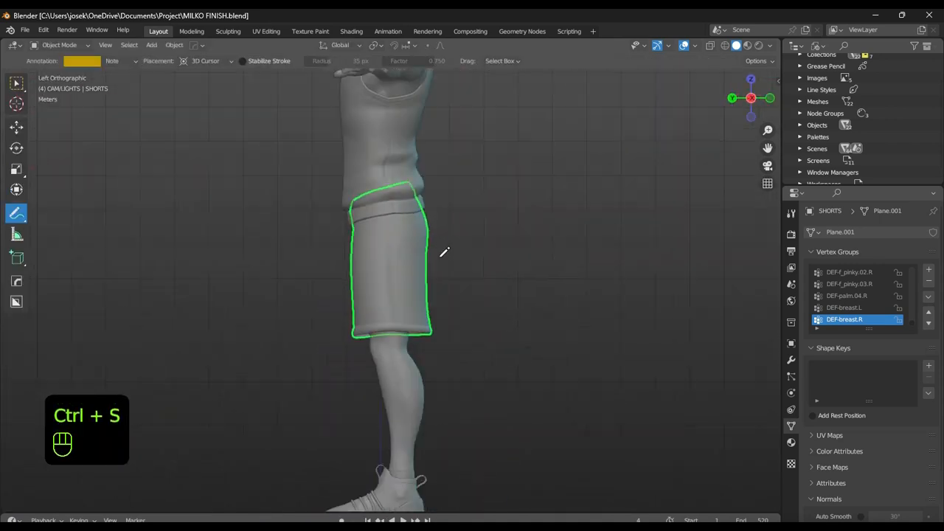
Show the View Layer hierarchy in the outliner, collapse the other collections and expand CLOTHES
scroll(429, 270, "down", 1)
left_click(817, 46)
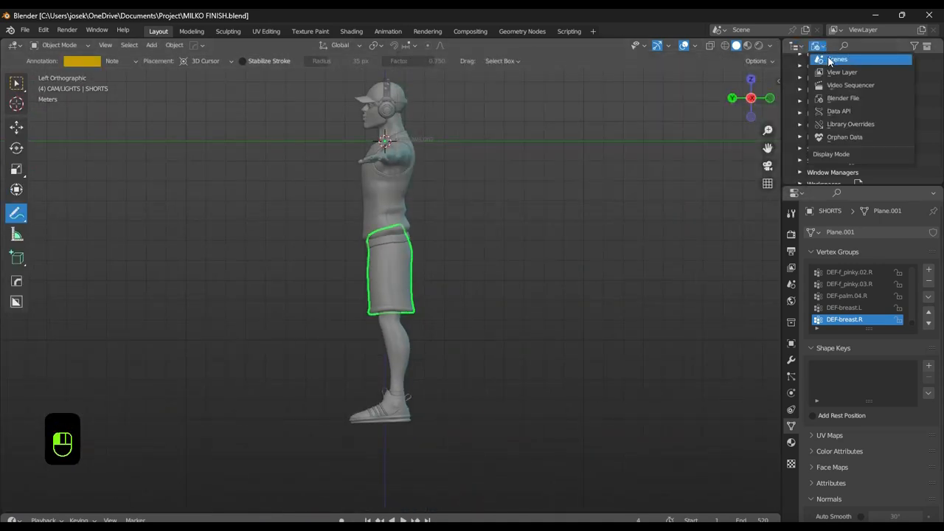
left_click(819, 71)
scroll(804, 122, "up", 3)
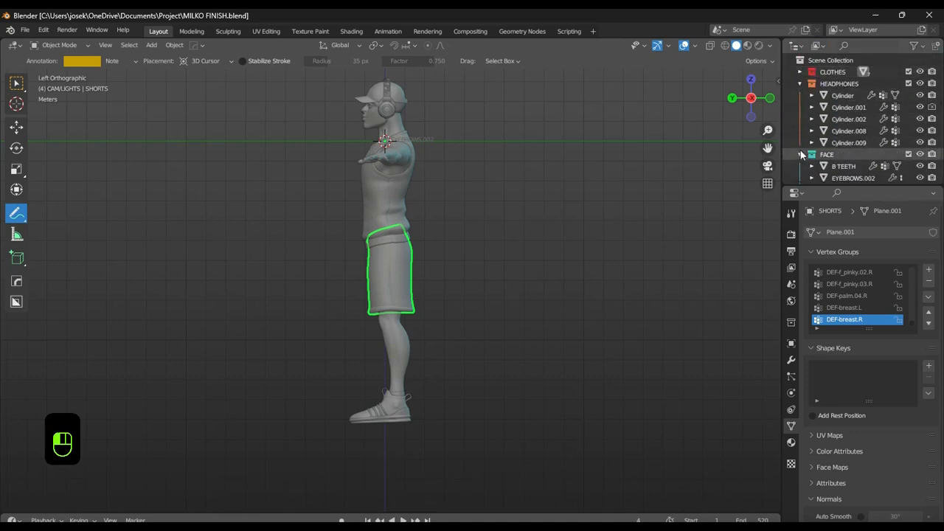
left_click(800, 107)
left_click(838, 130)
left_click(800, 119)
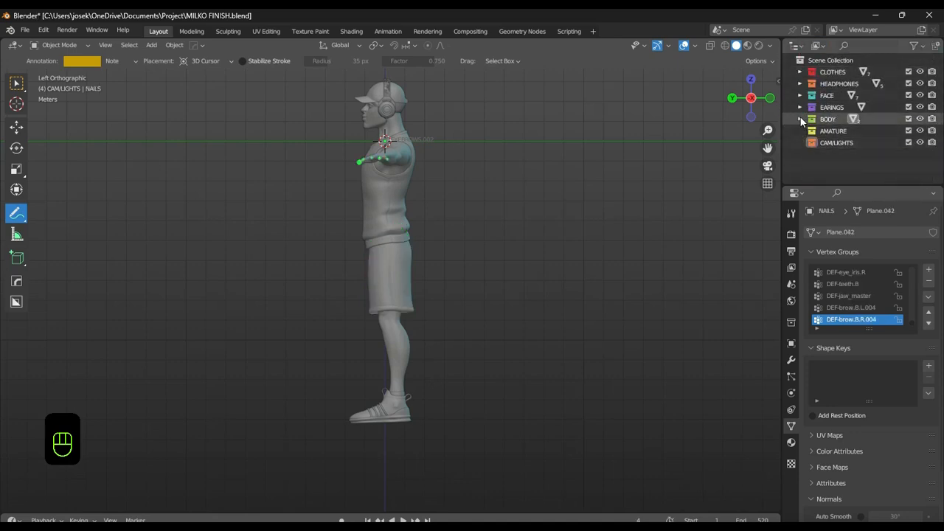
scroll(701, 103, "up", 1)
left_click(800, 71)
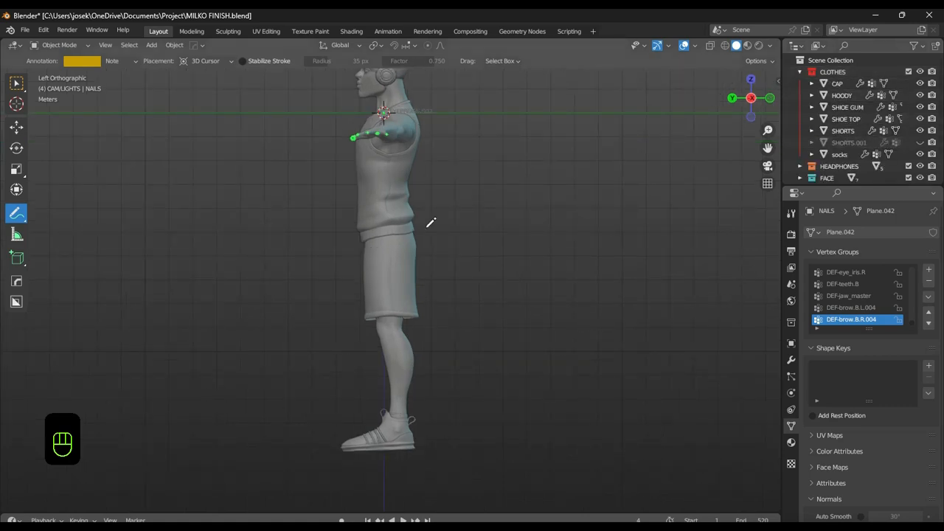
Compare SHORTS with SHORTS.001 from the back by toggling their visibility, leave SHORTS shown and save the file
key("ctrl+KP_1")
left_click(16, 83)
left_click(457, 262)
key("h")
left_click(920, 143)
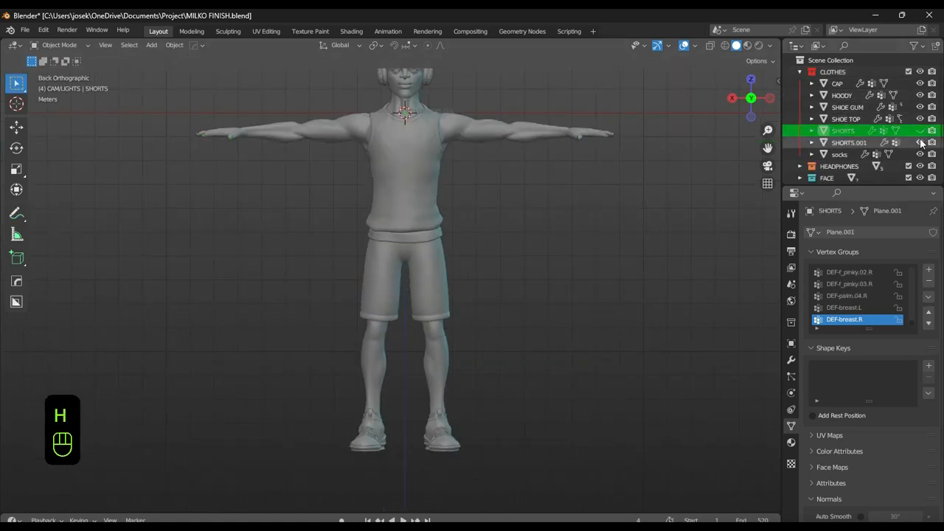
left_click(920, 130)
left_click(920, 142)
key("ctrl+s")
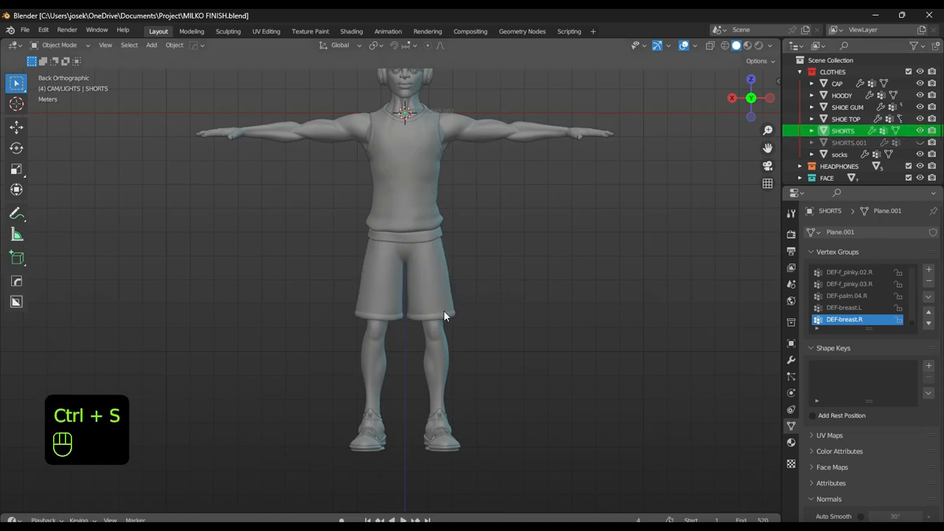
Rename the SHORTS.001 object as SHORTS 2, hide it and save the file
left_click(444, 315)
scroll(443, 315, "up", 3)
key("F2")
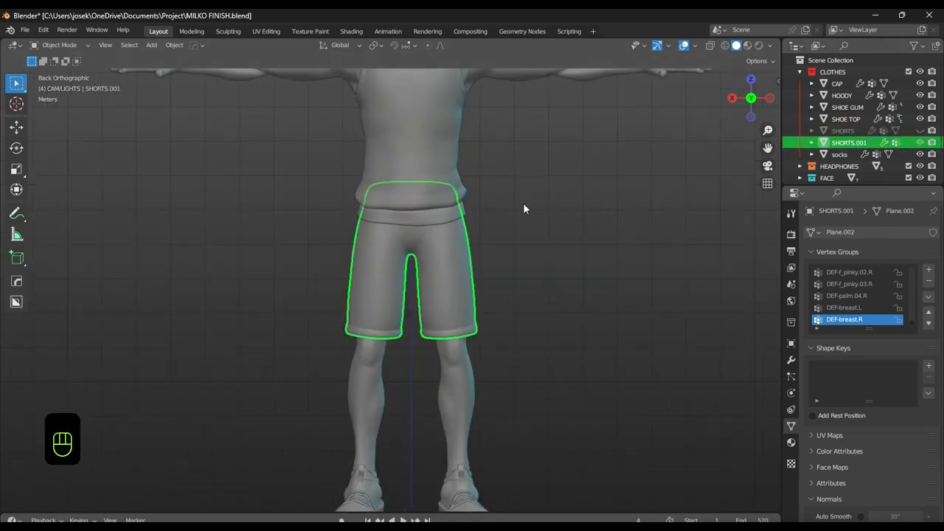
key("F2")
key("BackSpace")
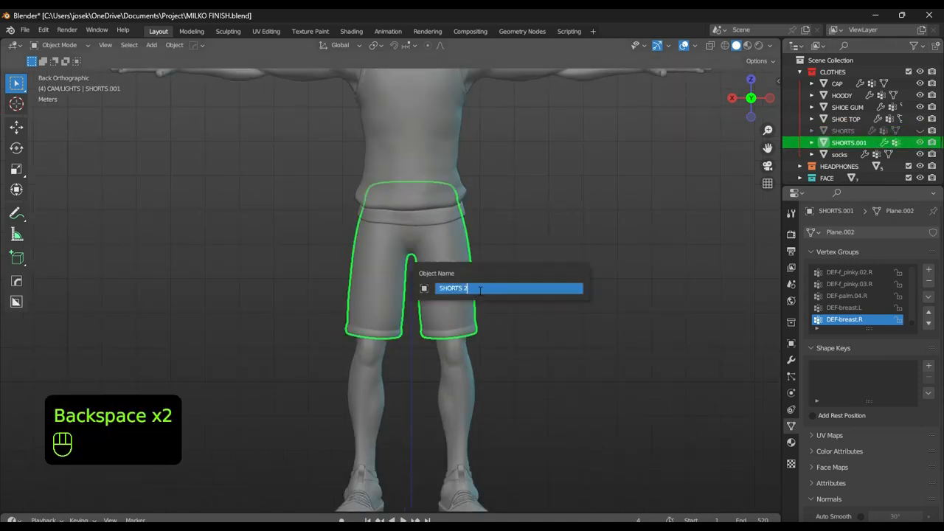
key("ctrl+s")
scroll(479, 291, "down", 2)
key("h")
scroll(499, 270, "down", 4)
middle_click_drag(499, 270, 560, 304, "alt")
scroll(537, 268, "up", 6)
key("ctrl+s")
Select the RETO MESH body and open it in Edit Mode
scroll(537, 269, "up", 2)
scroll(553, 295, "down", 2)
middle_click_drag(505, 235, 475, 254, "alt")
middle_click_drag(476, 254, 574, 217, "alt")
left_click(502, 283)
key("ctrl+Tab")
left_click(586, 334)
middle_click_drag(587, 335, 470, 258, "shift")
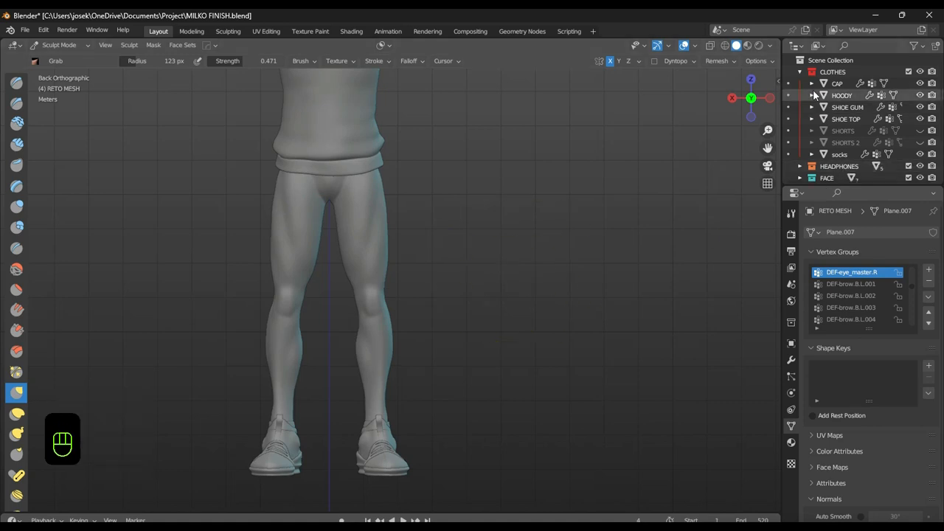
left_click(800, 72)
left_click(800, 72)
scroll(544, 261, "down", 1)
middle_click_drag(544, 261, 549, 314, "shift")
key("ctrl+Tab")
left_click(518, 213)
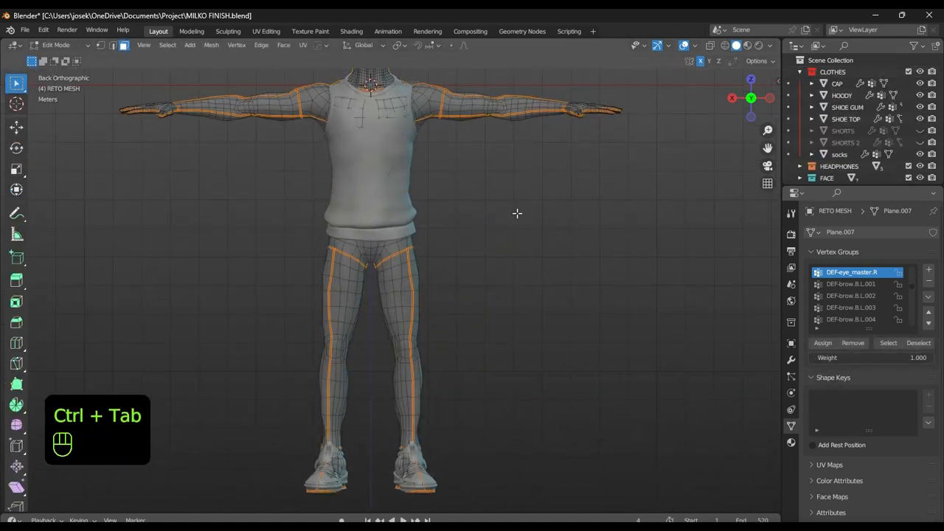
Hide the HOODY object to expose the body's waist and torso
scroll(548, 251, "up", 2)
middle_click_drag(547, 251, 676, 230, "shift")
scroll(516, 220, "up", 2)
scroll(502, 207, "down", 2)
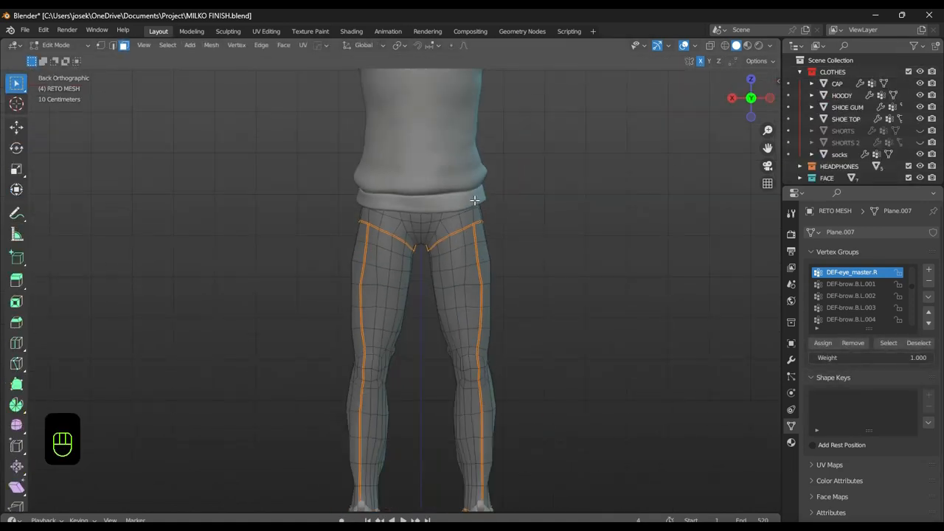
left_click(919, 95)
scroll(598, 219, "down", 3)
scroll(566, 266, "up", 2)
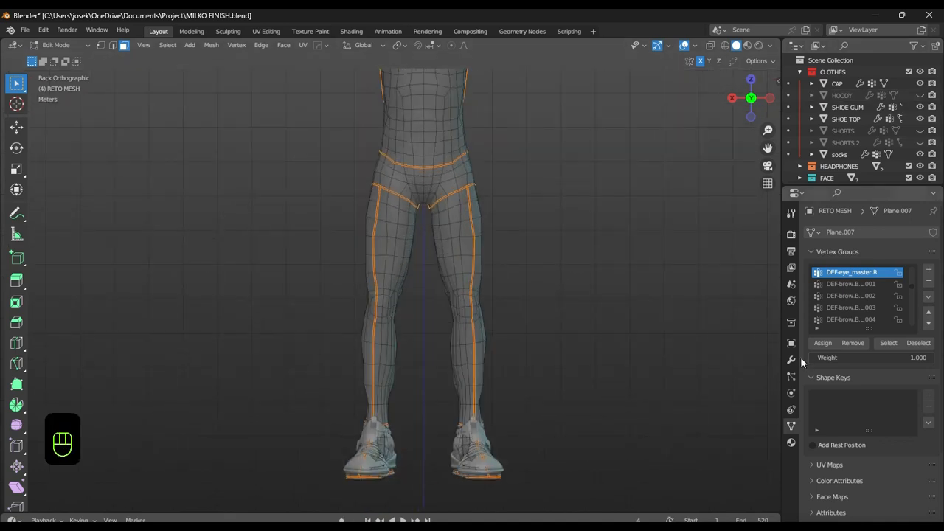
Enable the edit mode and on-cage display of the body's Subdivision modifier
left_click(793, 359)
left_click(811, 251, "ctrl")
key("ctrl+Tab")
left_click(566, 241)
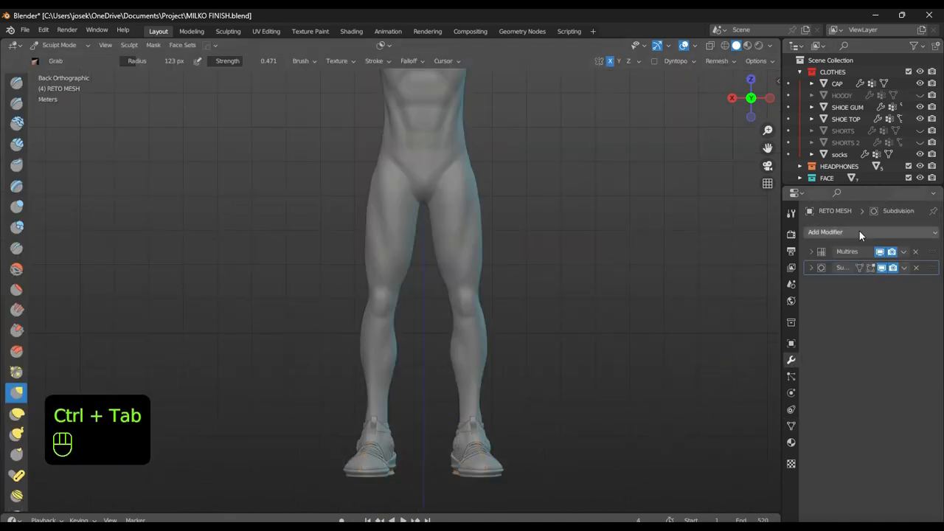
key("ctrl+Tab")
left_click(582, 238)
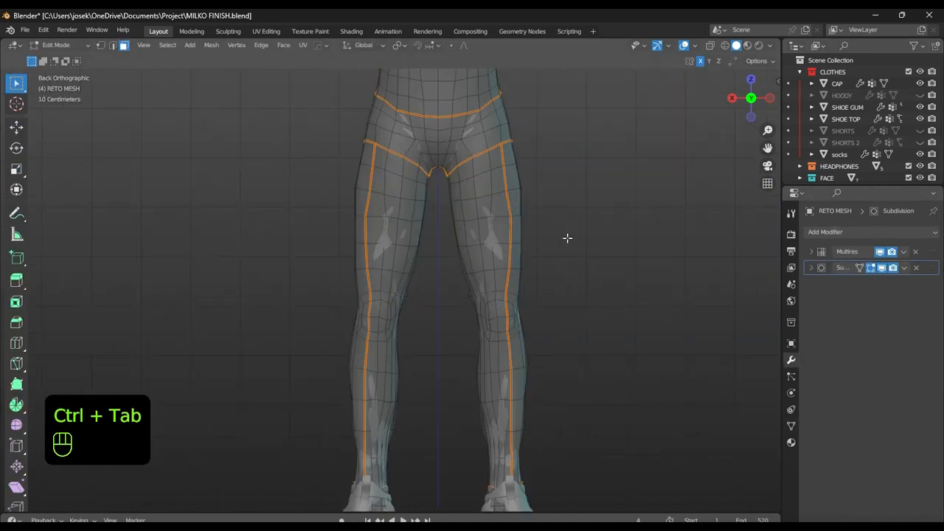
left_click(860, 268)
Isolate the body in local view and box-select the hip and leg vertices down to the ankles in wireframe shading
scroll(565, 267, "down", 1)
key("z")
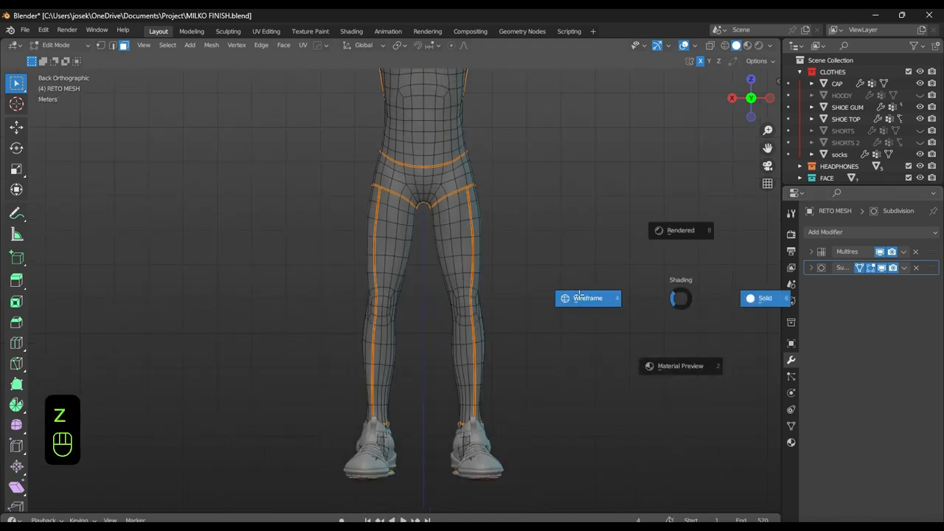
left_click(580, 298)
key("slash")
key("ctrl+s")
key("1")
scroll(561, 273, "up", 2)
mouse_move(360, 218)
left_mouse_down()
mouse_move(567, 251)
mouse_move(582, 422)
left_mouse_up()
key("z")
left_click(558, 285)
scroll(471, 231, "up", 4)
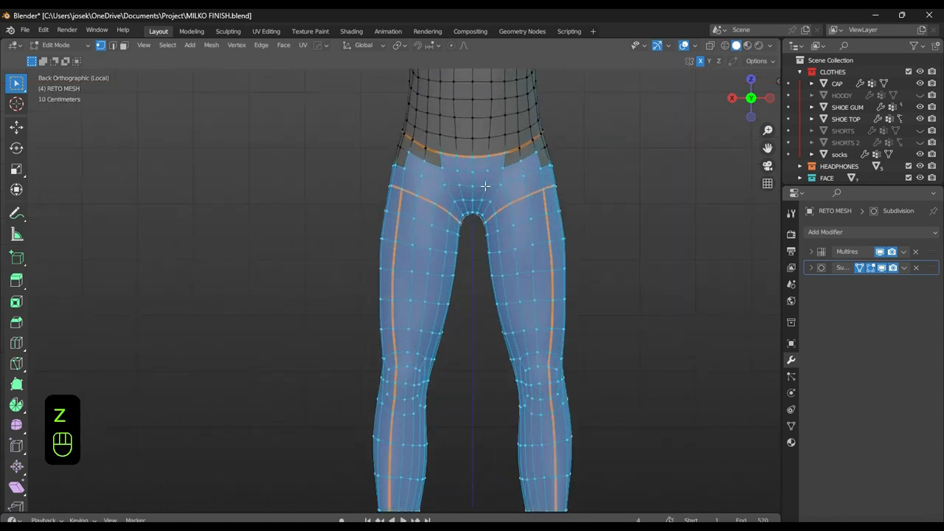
Add the waist edge loop to the selection and check its height with the HOODY shown and hidden
left_click(501, 152, "alt+shift")
key("slash")
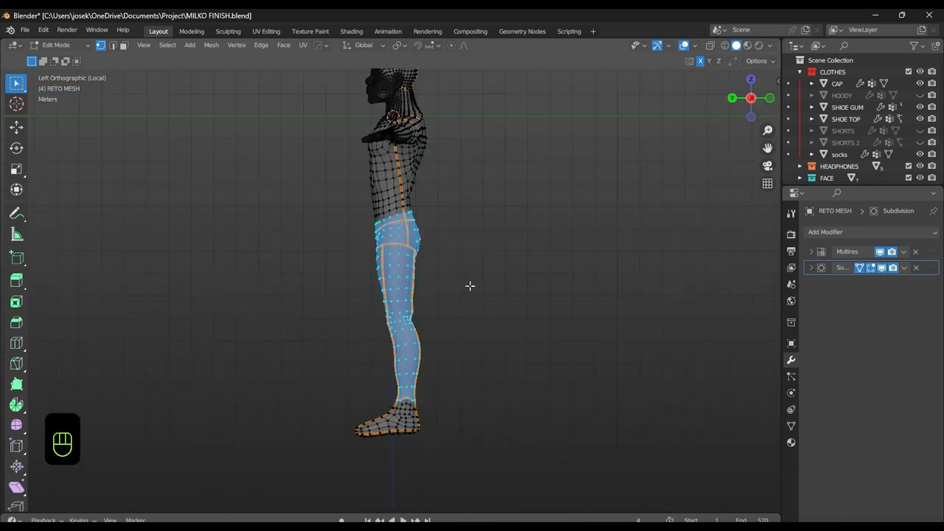
left_click(920, 95)
left_click(920, 95)
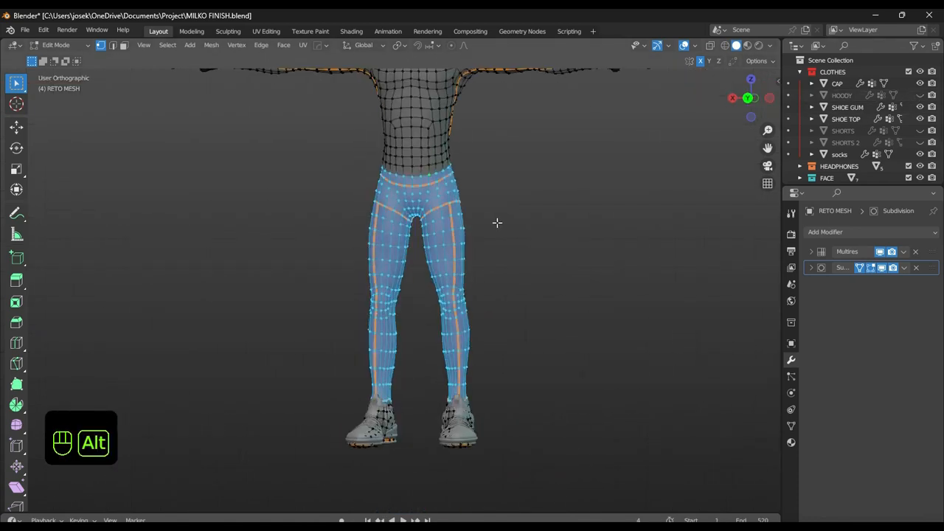
key("slash")
key("slash")
Duplicate the selected hip and leg geometry in place, separate it into its own object and return to Object Mode
key("shift+d")
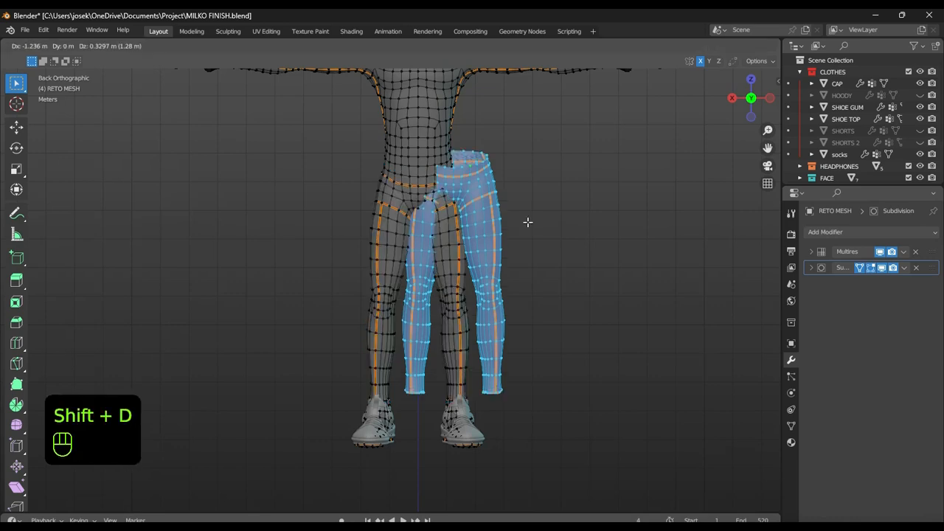
right_click(528, 222)
key("p")
key("Return")
key("ctrl+Tab")
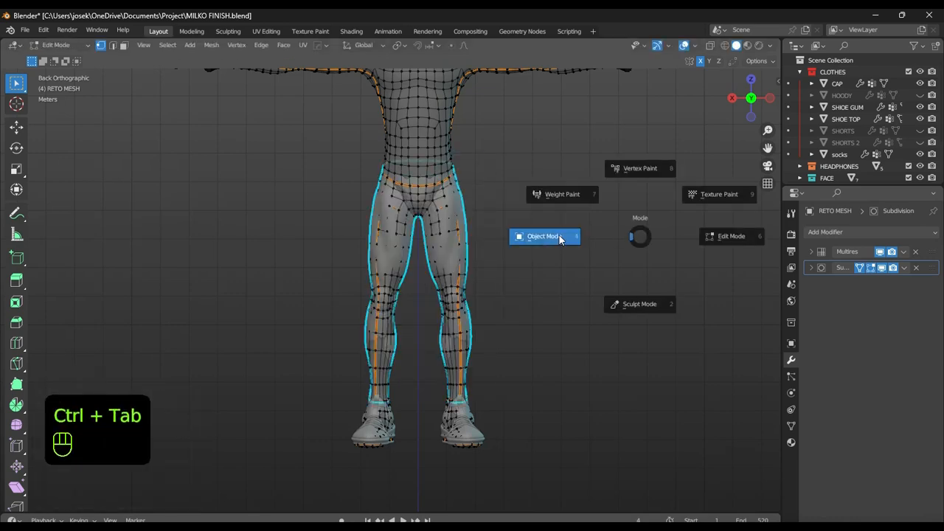
left_click(559, 236)
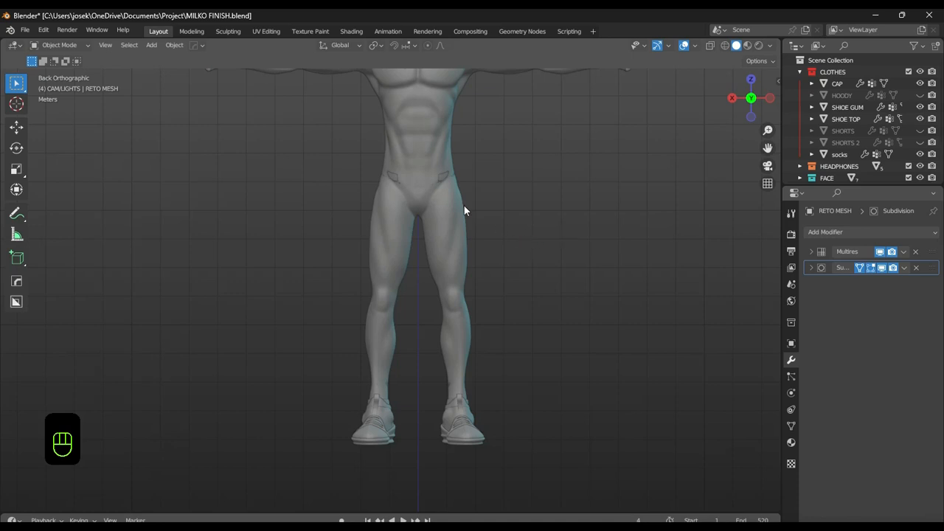
Select the separated leg mesh, isolate it in local view and check it with the Multires modifier off and on
scroll(463, 204, "up", 1)
left_click(452, 156)
left_click(885, 253)
middle_click_drag(642, 257, 575, 271, "alt")
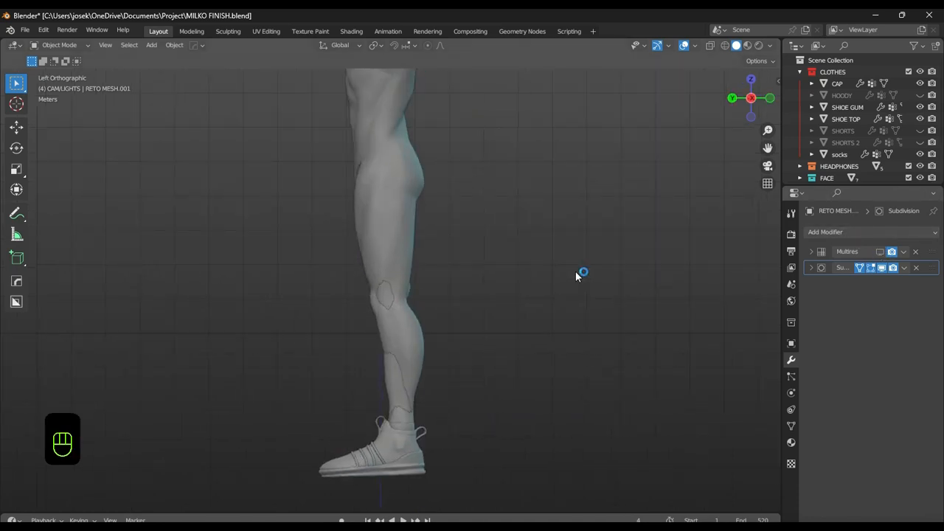
key("KP_Divide")
middle_click_drag(406, 384, 729, 297, "alt")
left_click(879, 252)
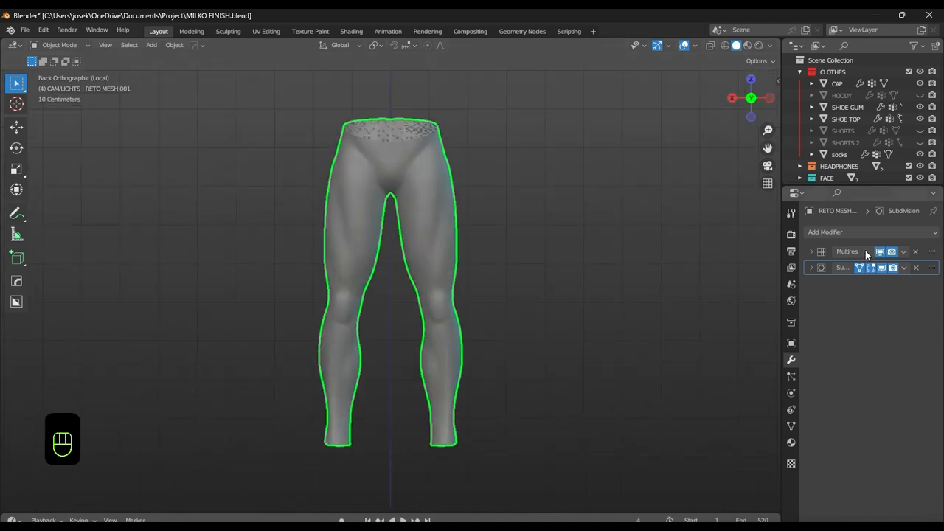
Lower the Multires levels of the separated leg mesh, with the viewport level at 1, and apply the modifier
left_click(812, 252)
double_click(863, 269)
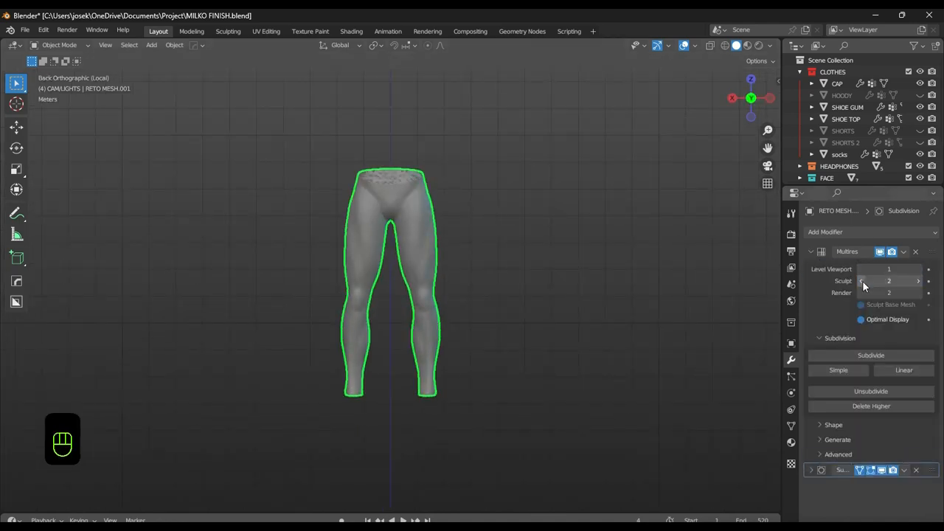
left_click(862, 281)
left_click(862, 292)
key("ctrl+a")
Examine the leg mesh's topology in Edit Mode, return to Object Mode and save the file
key("Tab")
scroll(650, 295, "up", 4)
mouse_move(579, 346)
middle_mouse_down("alt")
mouse_move(490, 314)
mouse_move(521, 289)
mouse_move(577, 276)
mouse_move(618, 281)
mouse_move(116, 396)
middle_mouse_up("alt")
key("Tab")
key("ctrl+s")
Open the leg mesh in Sculpt Mode with the Inflate/Deflate brush and compare it with the rest of the character
scroll(585, 273, "up", 1)
key("ctrl+Tab")
key("slash")
scroll(22, 475, "down", 10)
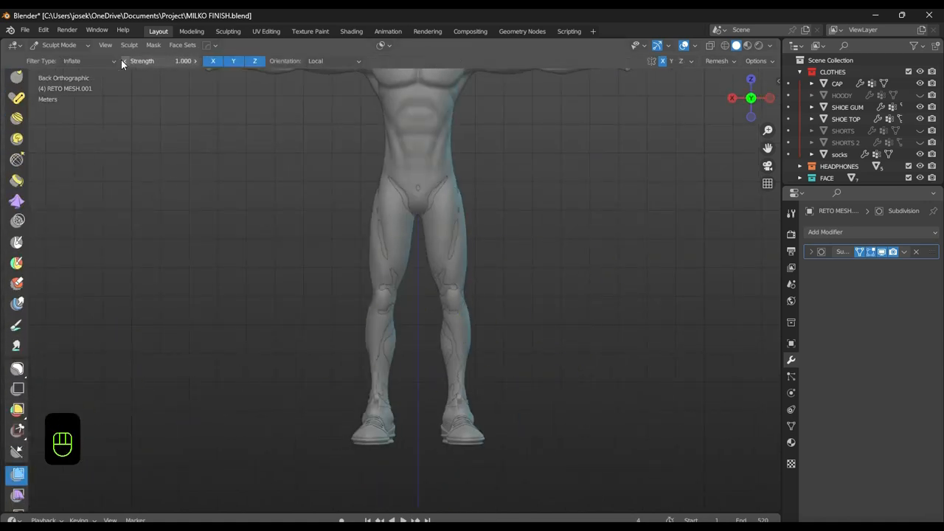
mouse_move(581, 222)
middle_mouse_down("alt")
mouse_move(494, 232)
mouse_move(447, 278)
middle_mouse_up("alt")
key("i")
middle_click_drag(334, 178, 599, 289, "alt")
key("slash")
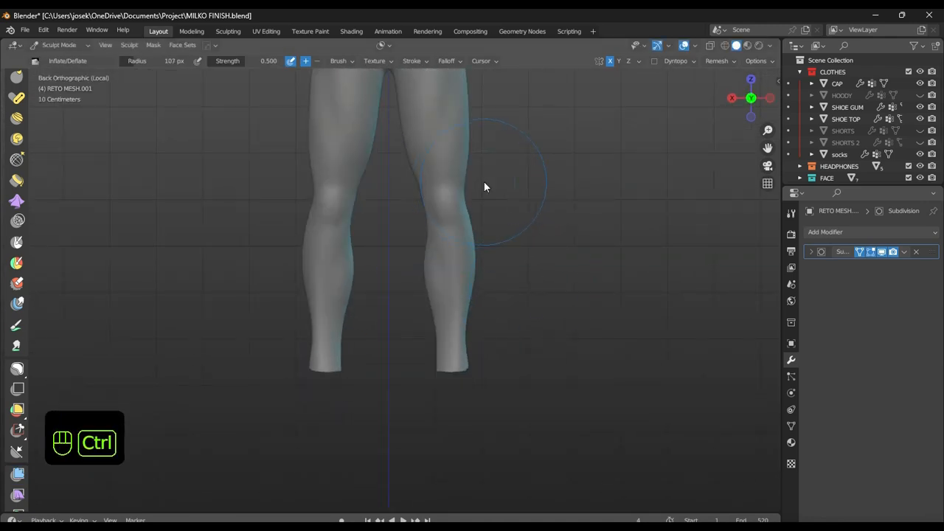
Return the leg mesh to Object Mode, inspect its shape in local view and save the file
key("ctrl+Tab")
key("ctrl+Tab")
key("ctrl+Tab")
key("ctrl+s")
key("ctrl+s")
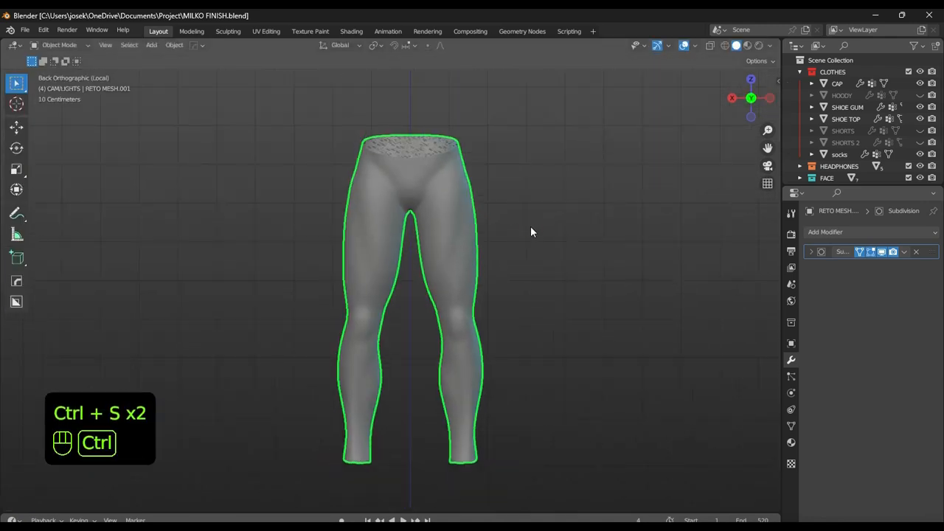
key("ctrl+Tab")
middle_click_drag(439, 253, 554, 253, "alt")
scroll(575, 211, "down", 5)
key("Tab")
key("ctrl+s")
scroll(543, 217, "down", 6)
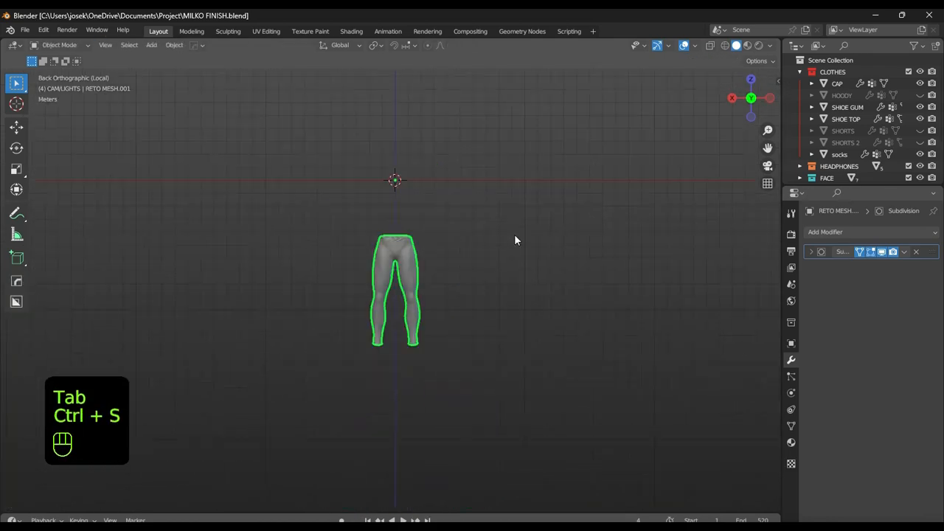
Leave local view, select the body mesh and set its Multires viewport level to 1
scroll(472, 259, "up", 8)
key("slash")
left_click(458, 136)
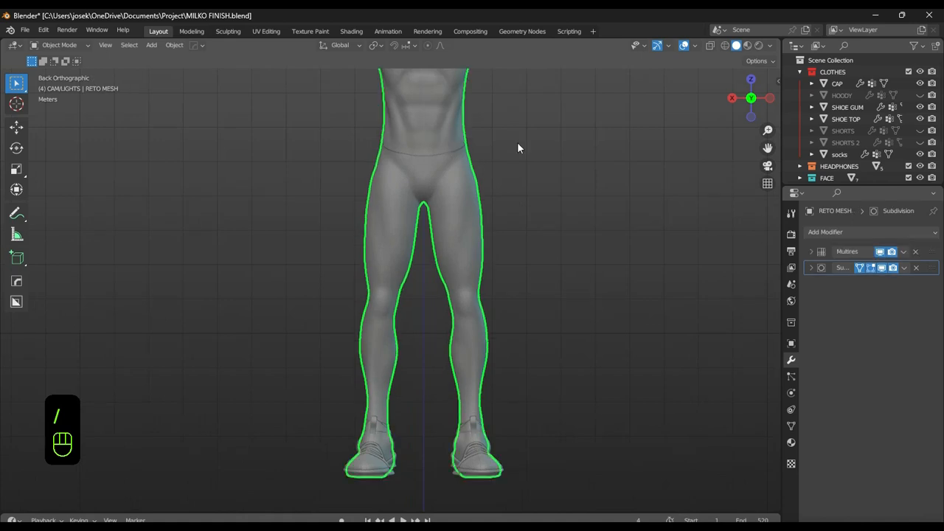
left_click(812, 252)
left_click(861, 269)
scroll(465, 212, "down", 2)
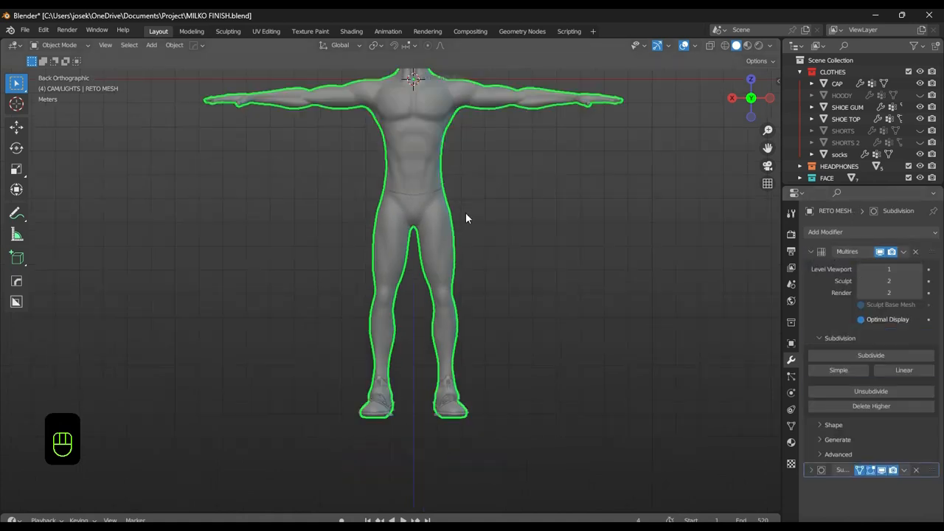
Isolate the body and try its Multires viewport level at 2, undo the change and save the file
middle_click_drag(465, 212, 496, 214, "alt")
scroll(497, 207, "up", 1)
middle_click_drag(498, 195, 502, 264, "shift")
scroll(503, 270, "down", 2)
key("slash")
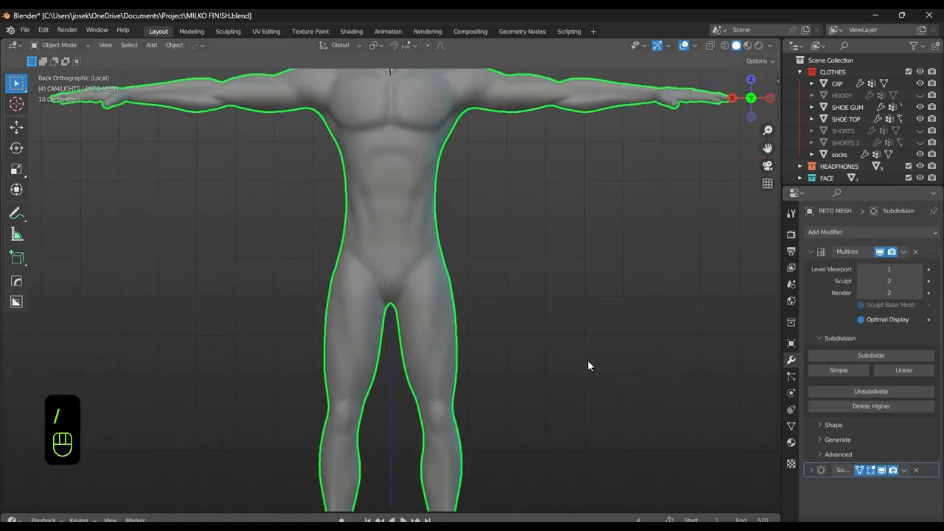
middle_click_drag(588, 362, 649, 323, "alt")
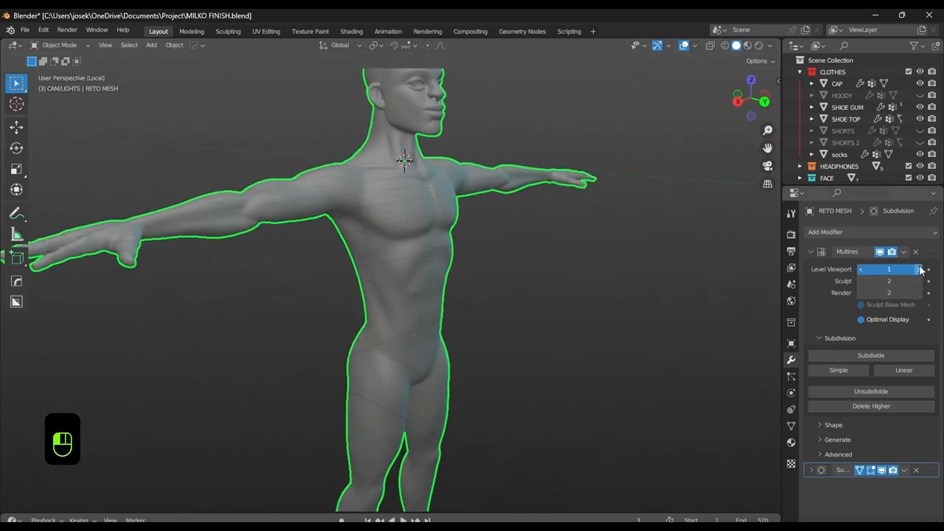
left_click(920, 270)
middle_click_drag(458, 307, 863, 279)
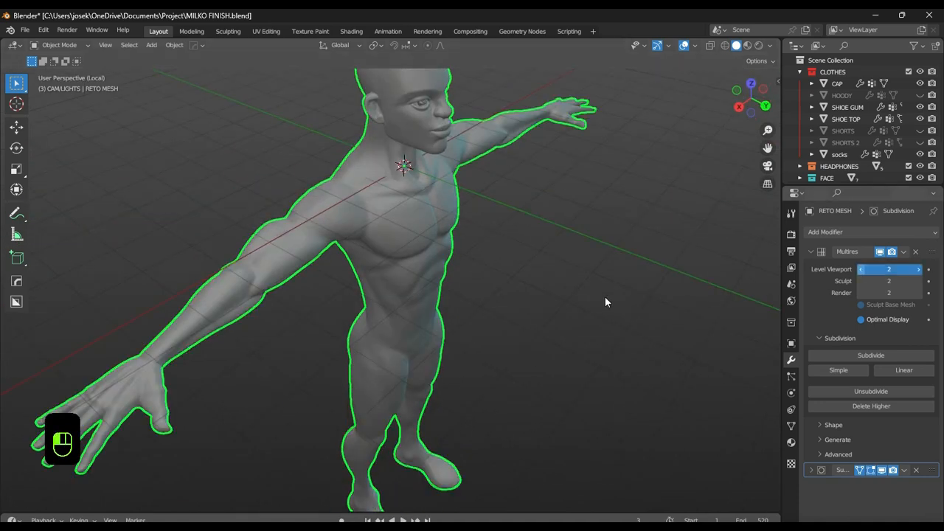
key("ctrl+z")
key("ctrl+s")
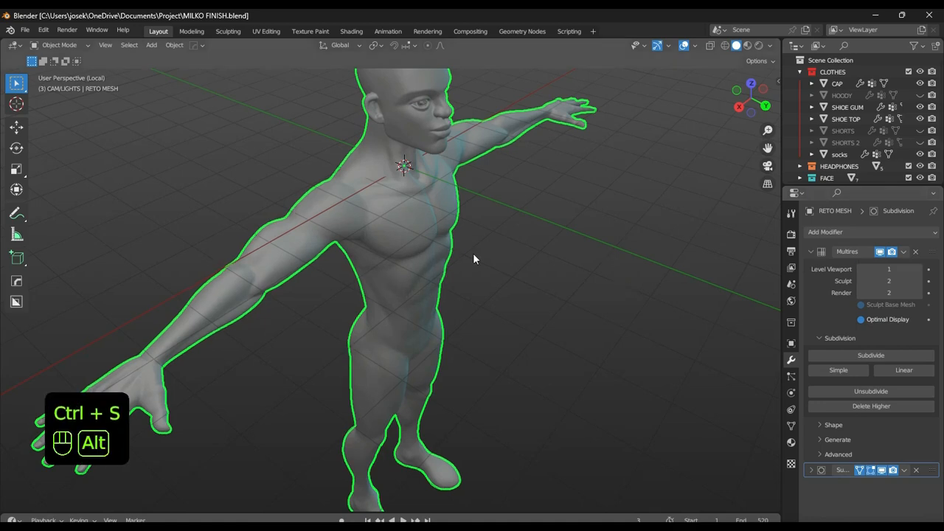
Inspect the isolated body from the side, bring back the full scene and save the file
middle_click_drag(473, 253, 549, 232, "alt")
scroll(623, 253, "up", 3)
middle_click_drag(623, 253, 593, 206)
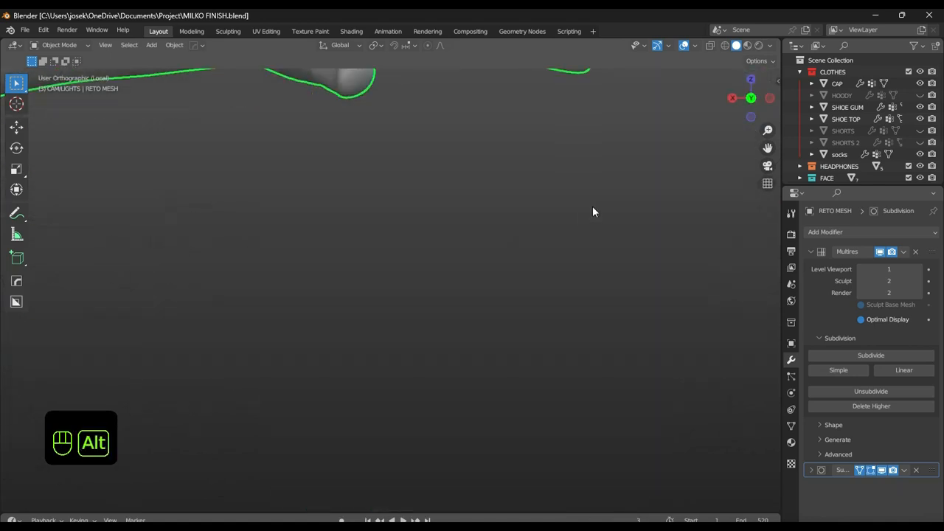
scroll(592, 205, "down", 6)
middle_click_drag(354, 236, 438, 251, "shift")
scroll(438, 252, "up", 3)
left_click(810, 252)
key("slash")
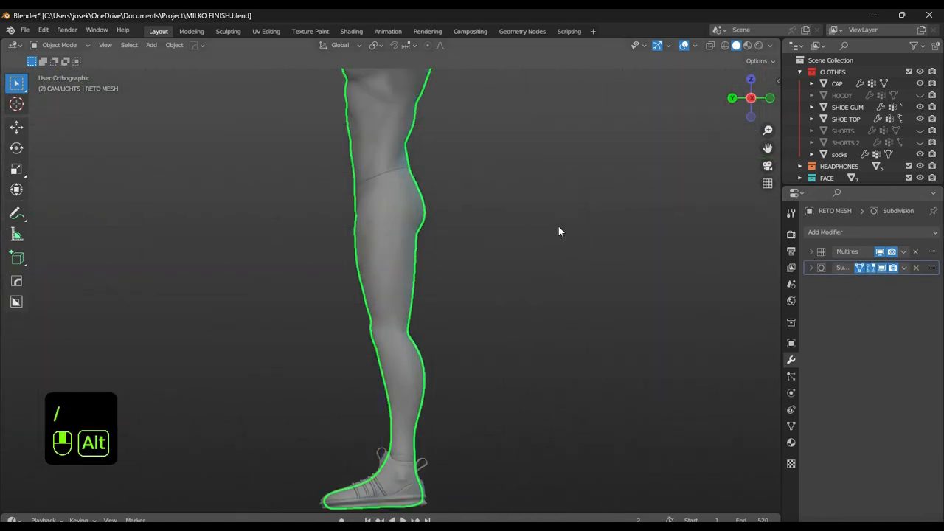
key("ctrl+s")
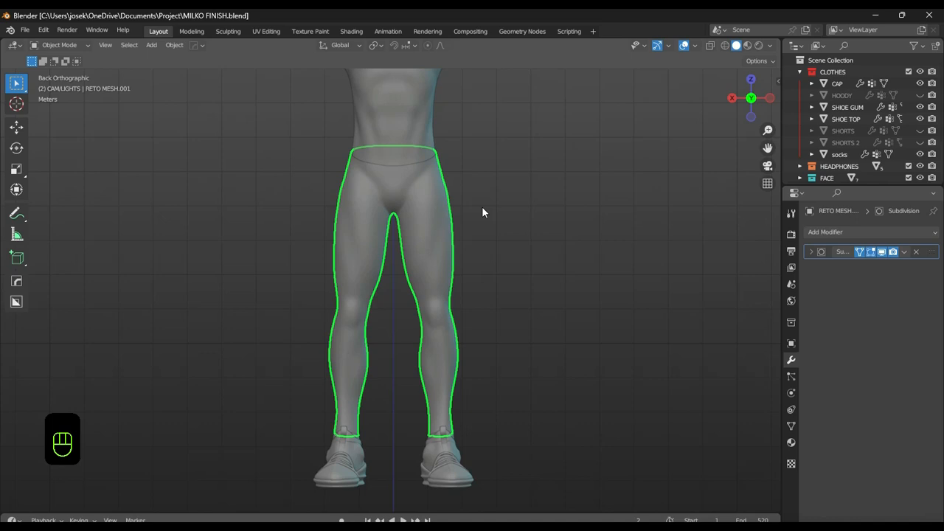
Trim the lowest edge loop off both ankles of the leg mesh in Edit Mode, return to Object Mode and save the file
middle_click_drag(482, 206, 440, 220, "alt")
scroll(573, 200, "up", 3)
middle_click_drag(573, 201, 486, 363, "alt")
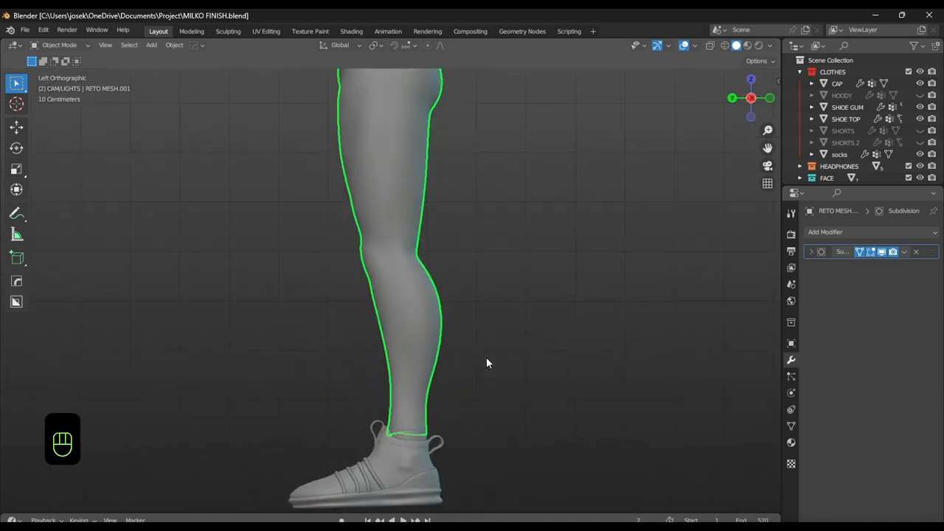
key("ctrl+Tab")
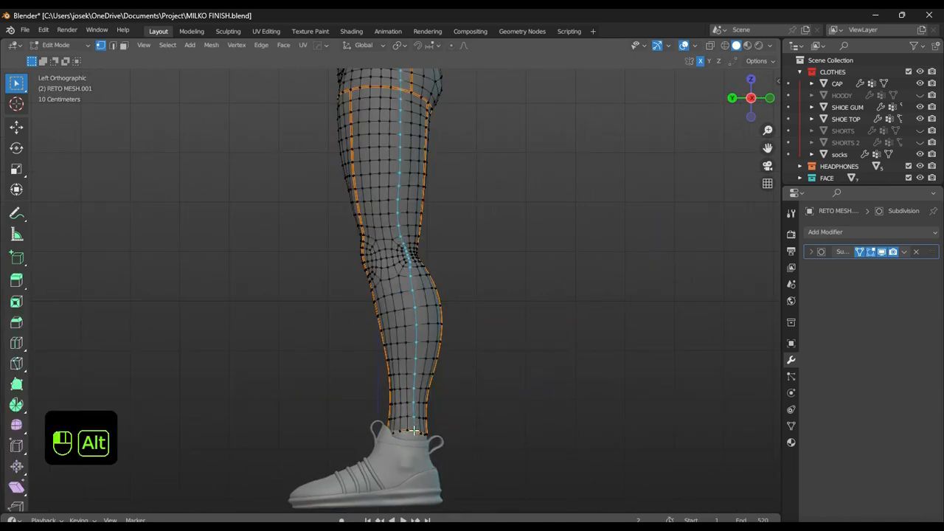
key("x")
key("ctrl+KP_1")
key("ctrl+s")
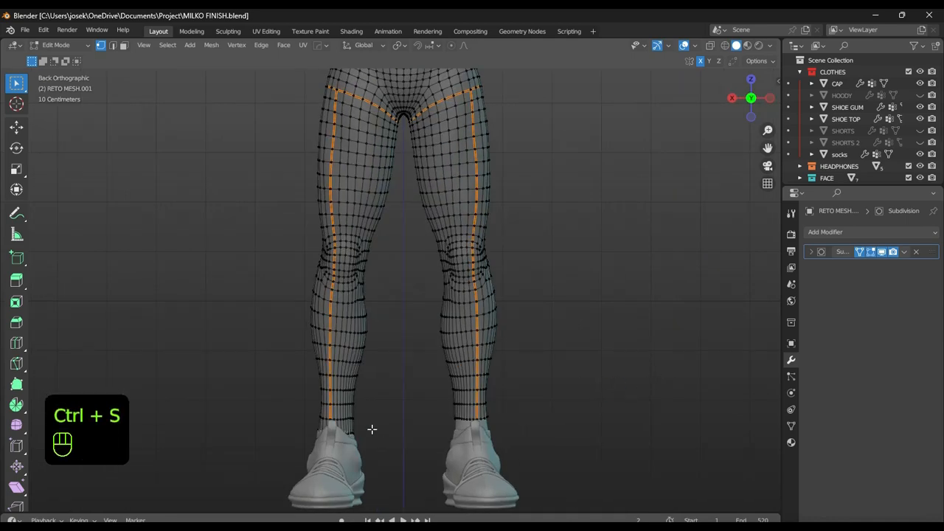
scroll(368, 316, "up", 4)
middle_click_drag(372, 430, 525, 217, "shift")
scroll(487, 303, "up", 3)
key("x")
key("ctrl+Tab")
scroll(487, 288, "down", 5)
key("ctrl+s")
Switch the leg mesh to Sculpt Mode and pick the Crease brush with a radius of 14 px
left_click(579, 212)
scroll(525, 217, "up", 2)
key("ctrl+Tab")
key("ctrl+Tab")
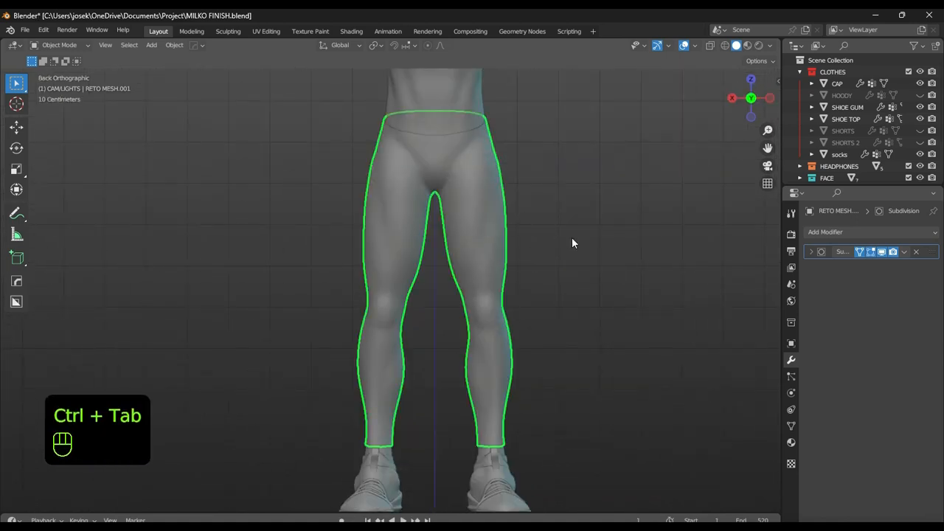
key("v")
scroll(525, 273, "up", 1)
key("f")
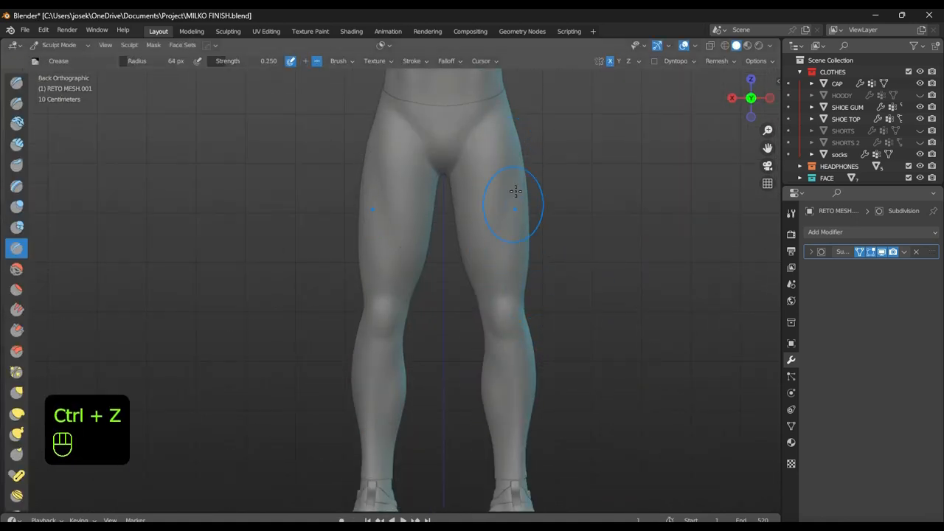
middle_click_drag(514, 191, 593, 246)
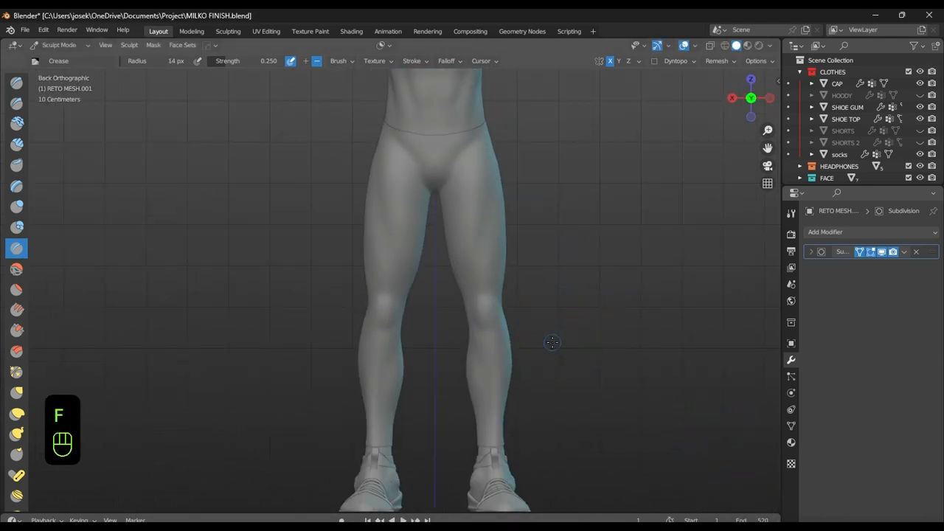
Sculpt a crease below both kneecaps with the Crease brush at a 38 px radius
key("f")
middle_click_drag(552, 341, 532, 334, "ctrl")
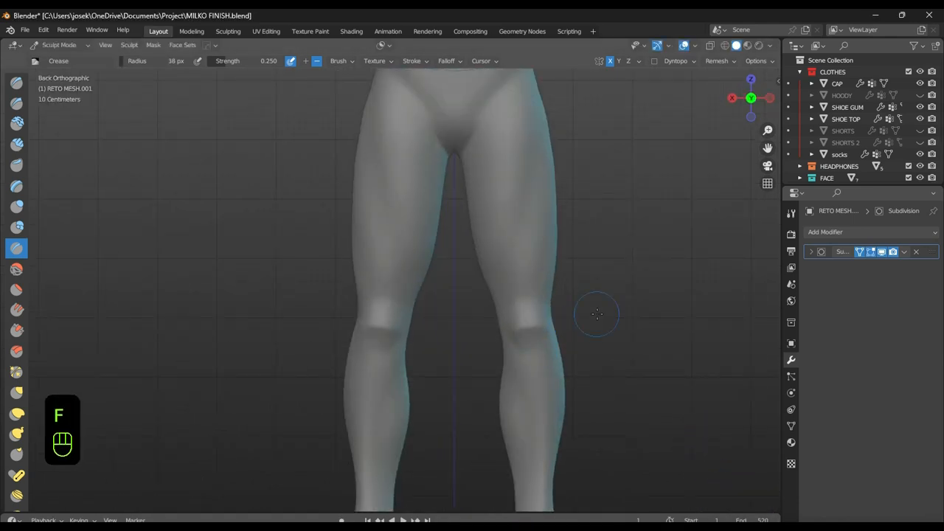
middle_click_drag(598, 314, 360, 322, "alt")
key("ctrl+z")
mouse_move(550, 306)
middle_mouse_down("alt")
mouse_move(238, 323)
mouse_move(372, 323)
mouse_move(399, 339)
middle_mouse_up("alt")
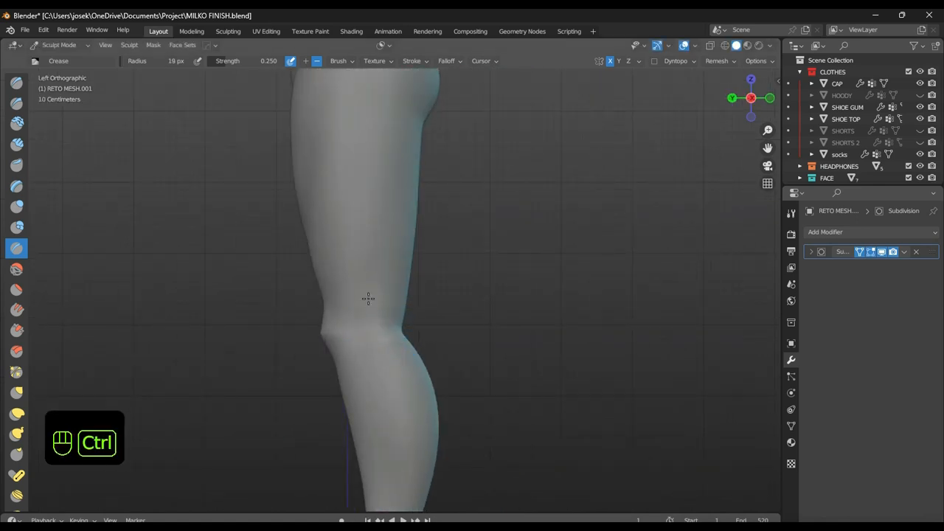
middle_click_drag(368, 298, 499, 311, "alt")
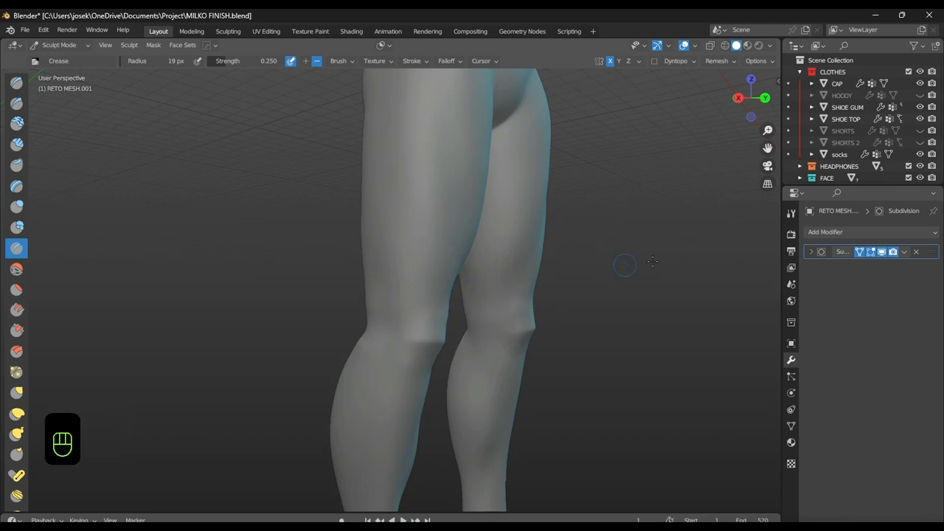
Continue the crease around the sides of both knees with the Crease brush at a 19 px radius
middle_click_drag(653, 262, 489, 284)
scroll(325, 321, "up", 3)
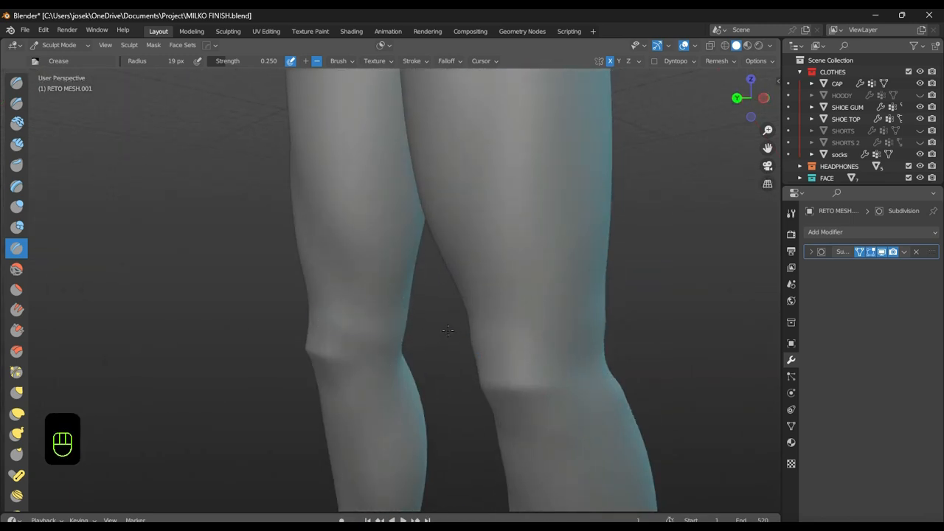
middle_click_drag(341, 330, 421, 318)
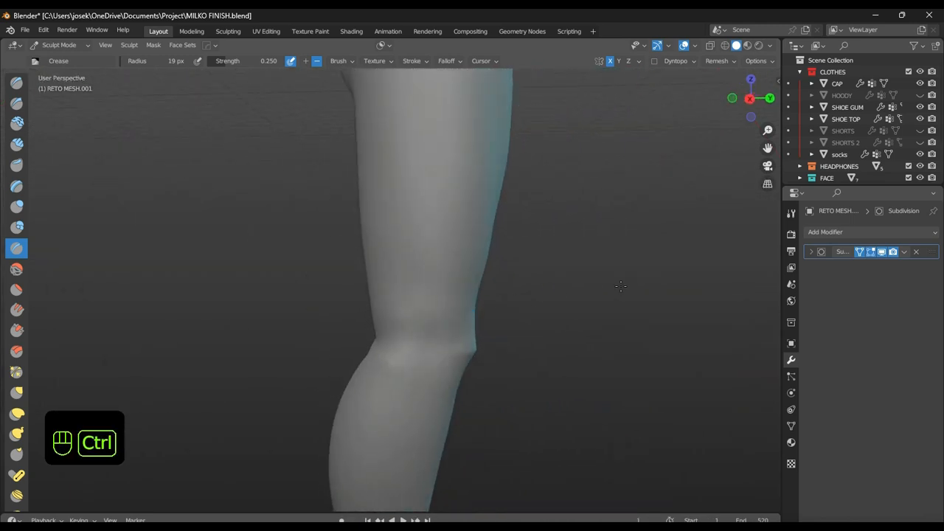
middle_click_drag(620, 286, 401, 311)
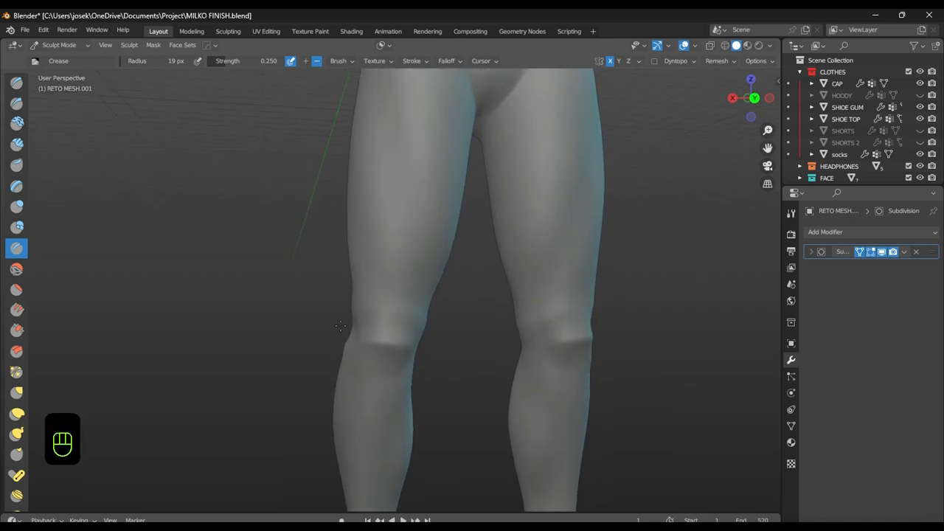
middle_click_drag(341, 325, 450, 339, "alt")
Try further smoothing and crease strokes around the knees and lower legs and undo them
key("shift+s")
middle_click_drag(609, 352, 518, 289)
key("ctrl+z")
middle_click_drag(509, 342, 580, 367)
scroll(546, 367, "down", 3)
middle_click_drag(402, 346, 459, 355)
scroll(458, 356, "up", 2)
key("ctrl+z")
scroll(472, 357, "up", 2)
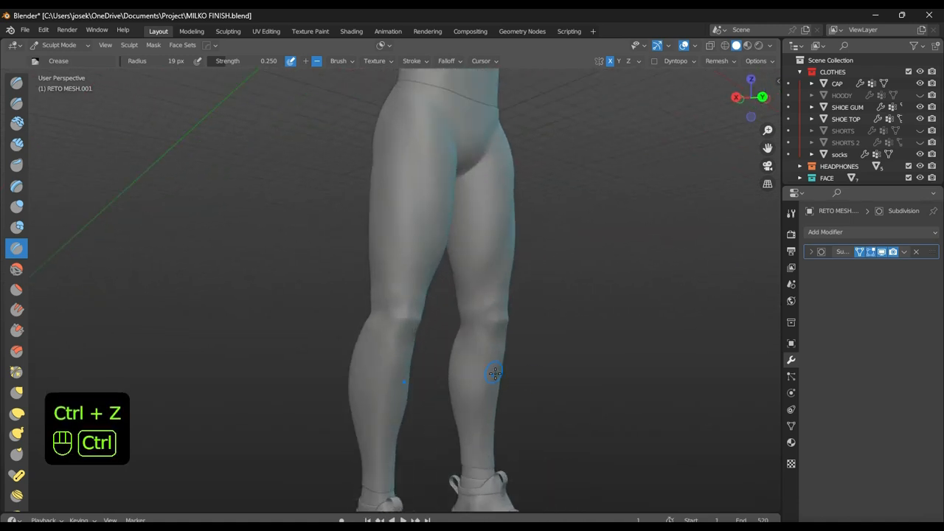
key("ctrl+z")
Soften the knee area from the side with the Smooth brush at a 24 px radius and 0.104 strength
key("f")
middle_click_drag(487, 459, 402, 401)
mouse_move(338, 377)
middle_mouse_down("alt")
mouse_move(537, 396)
mouse_move(573, 348)
mouse_move(489, 352)
middle_mouse_up("alt")
key("shift+s")
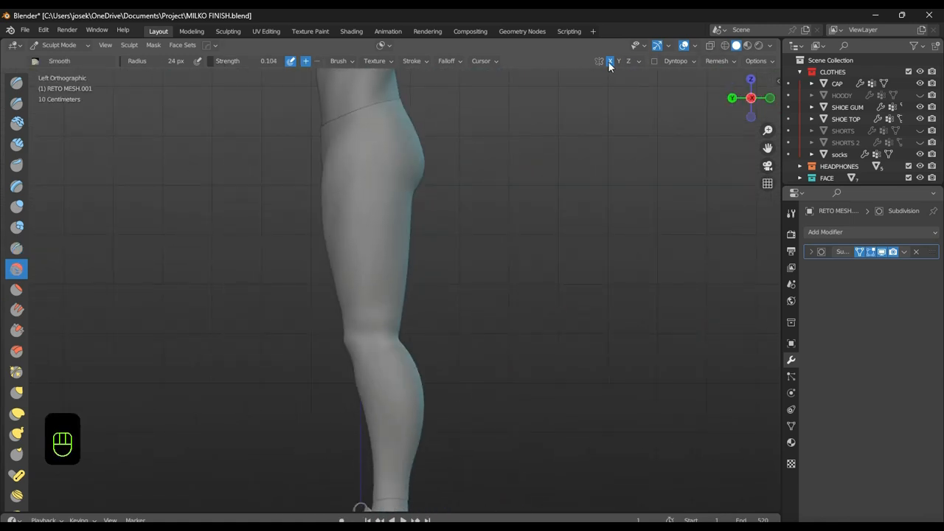
Turn off X symmetry and try a Crease stroke on the back of one leg with a 21 px radius
middle_click_drag(517, 133, 447, 174, "alt")
key("f")
left_click(258, 256)
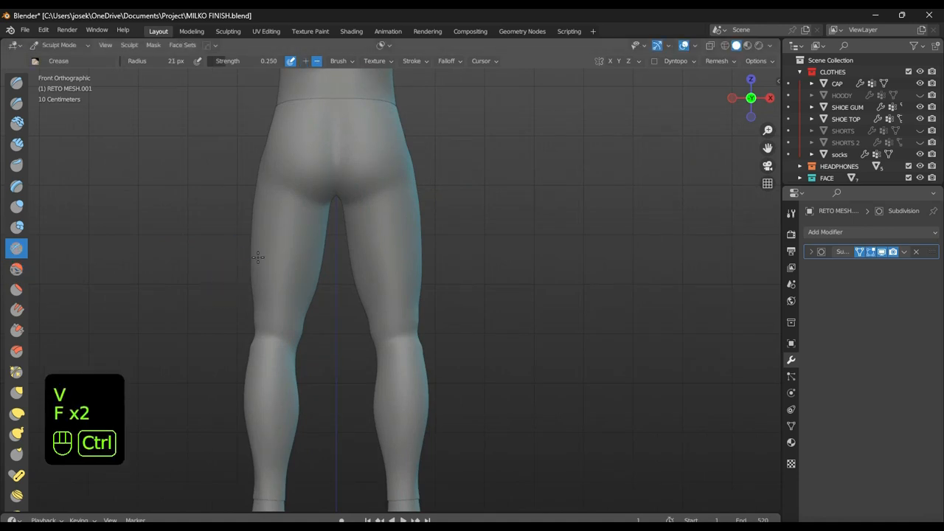
middle_click_drag(288, 333, 515, 263)
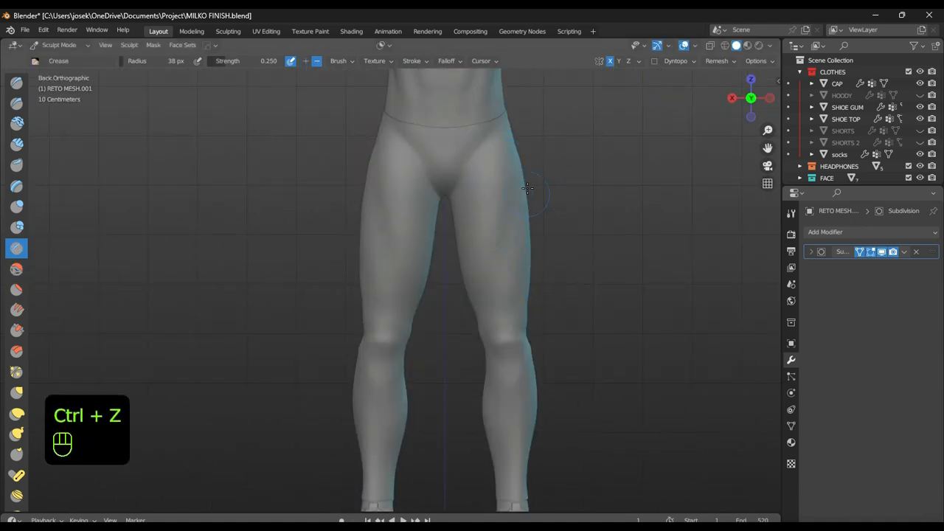
Smooth the front of the legs and disable X symmetry for sculpting
scroll(601, 255, "down", 1)
mouse_move(601, 255)
middle_mouse_down()
mouse_move(501, 205)
mouse_move(442, 203)
mouse_move(509, 206)
middle_mouse_up()
key("shift+s")
middle_click_drag(458, 243, 509, 199, "alt")
left_click(612, 62)
scroll(476, 288, "up", 1)
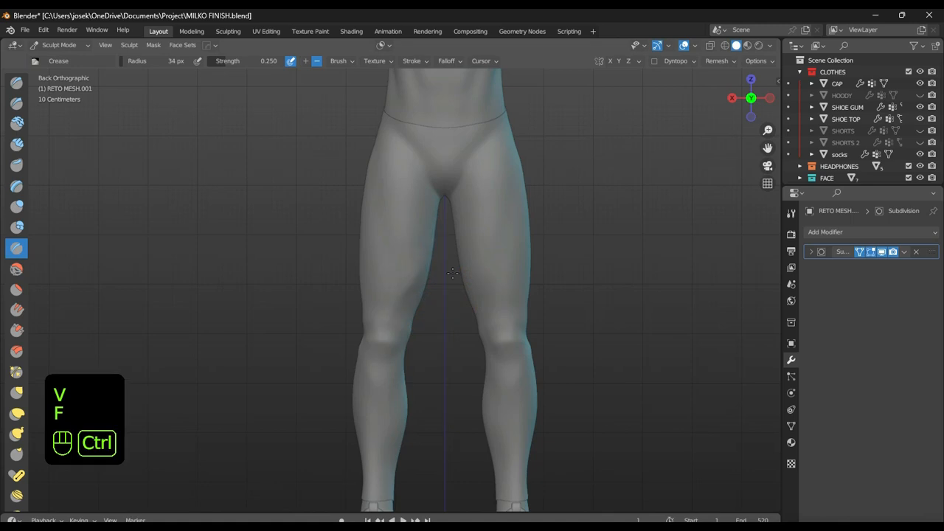
Try a one-sided crease on the inner thigh just above the knee, undo it and save the file
mouse_move(402, 312)
middle_mouse_down("alt")
mouse_move(438, 318)
mouse_move(413, 316)
middle_mouse_up("alt")
scroll(567, 312, "down", 2)
key("ctrl+s")
key("ctrl+z")
middle_click_drag(509, 255, 560, 270)
left_click_drag(405, 303, 405, 308, "ctrl")
middle_click_drag(405, 308, 450, 321, "alt")
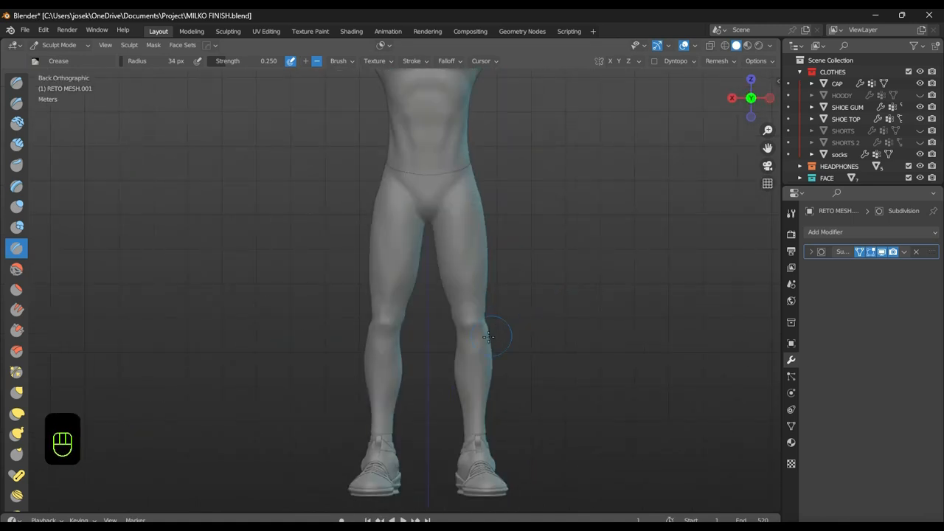
key("shift+s")
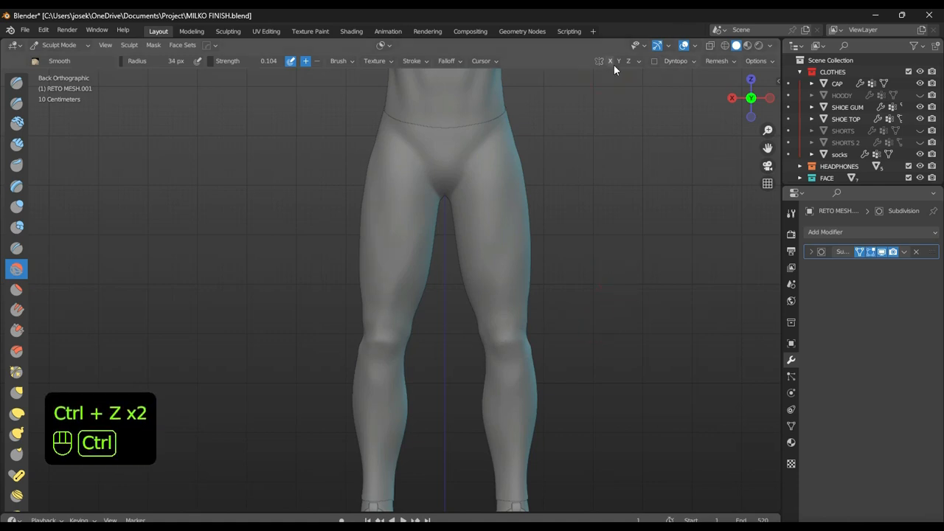
key("ctrl+s")
Try Crease brush strokes across the knee from several views and undo them
scroll(581, 331, "down", 2)
middle_click_drag(445, 323, 536, 325, "alt")
scroll(442, 339, "up", 4)
middle_click_drag(332, 398, 374, 333, "shift")
key("v")
left_click_drag(256, 331, 324, 326, "ctrl")
middle_click_drag(244, 325, 346, 323)
scroll(588, 305, "down", 3)
key("ctrl+z")
middle_click_drag(509, 317, 336, 336)
key("ctrl+z")
Sculpt a crease across the side of the knee with the Crease brush at a 34 px radius
scroll(366, 335, "up", 2)
left_click_drag(337, 337, 302, 318, "ctrl")
middle_click_drag(301, 325, 412, 325)
middle_click_drag(477, 333, 558, 312)
scroll(417, 346, "up", 3)
Reshape the back of the knees with the Grab brush at a 68 px radius, smooth them and save the file
key("f")
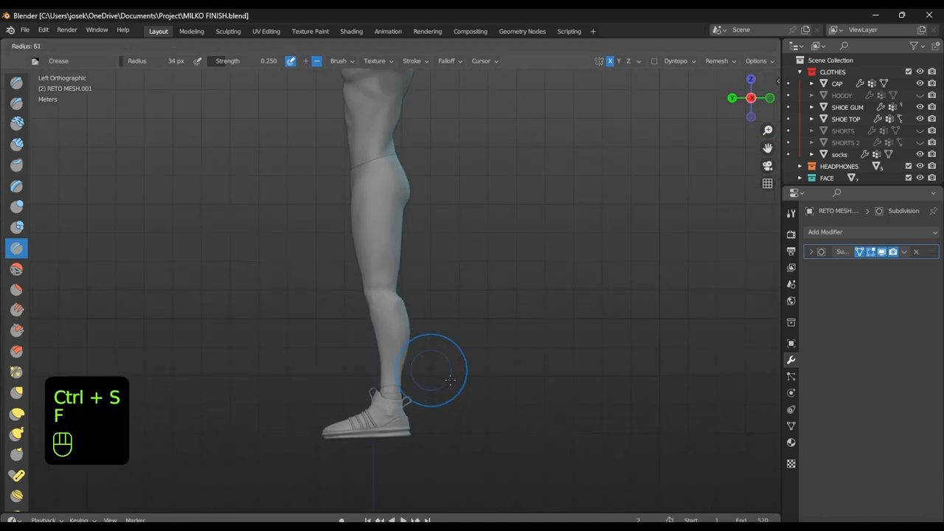
key("g")
scroll(373, 367, "up", 3)
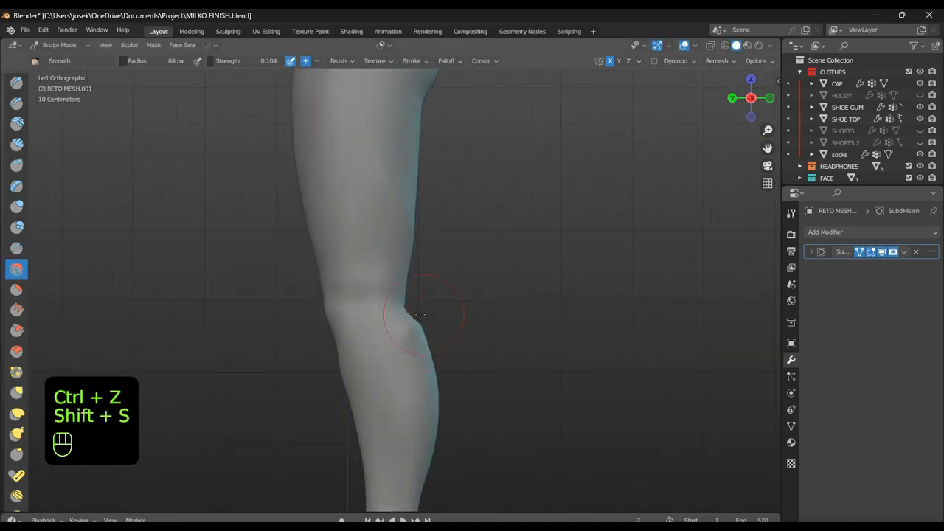
middle_click_drag(374, 366, 355, 360, "alt")
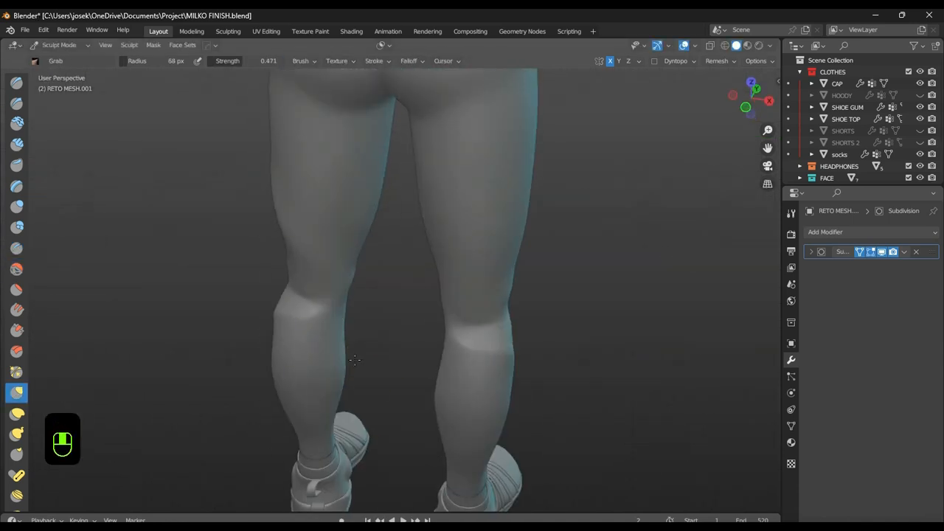
key("ctrl+s")
Try Clay brush strokes at a 28 px radius on the front of the hips and undo them
middle_click_drag(405, 321, 433, 337, "alt")
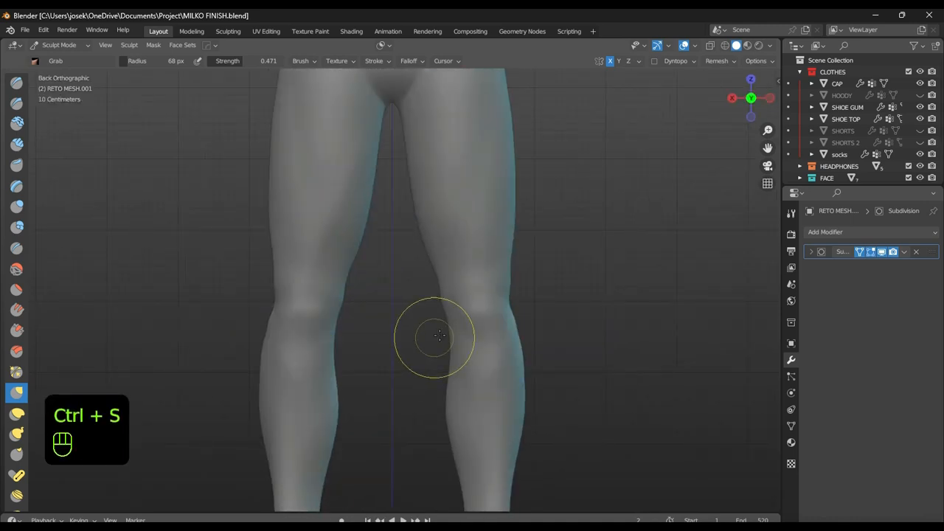
scroll(432, 337, "down", 3)
scroll(490, 201, "up", 3)
scroll(510, 198, "up", 1)
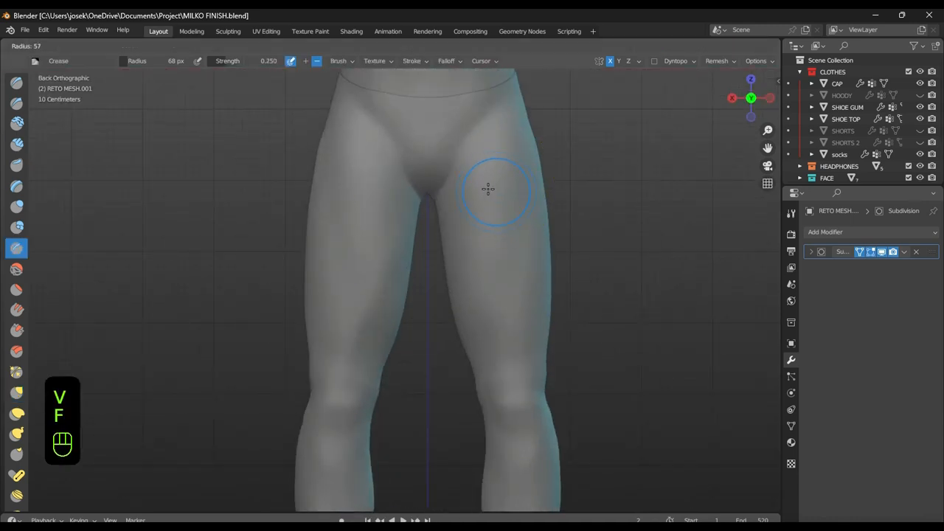
scroll(433, 219, "down", 2)
key("c")
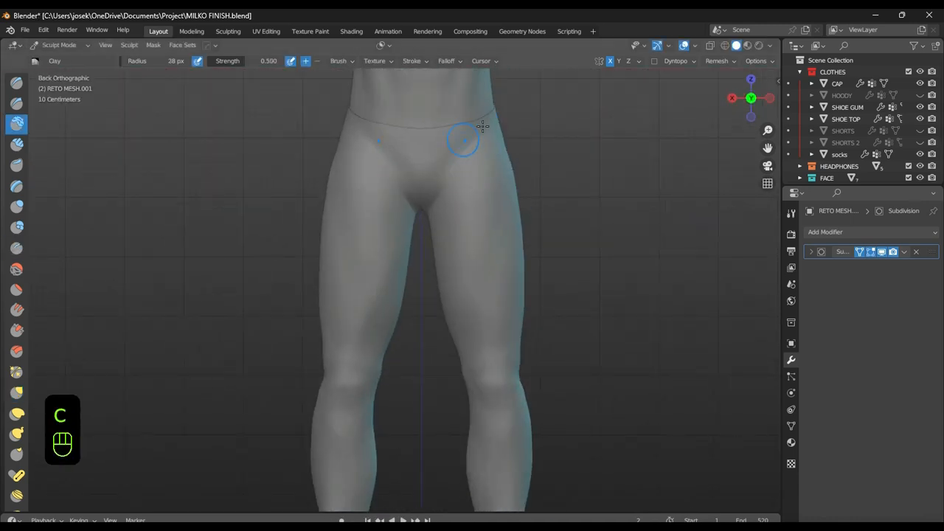
key("ctrl+shift+z")
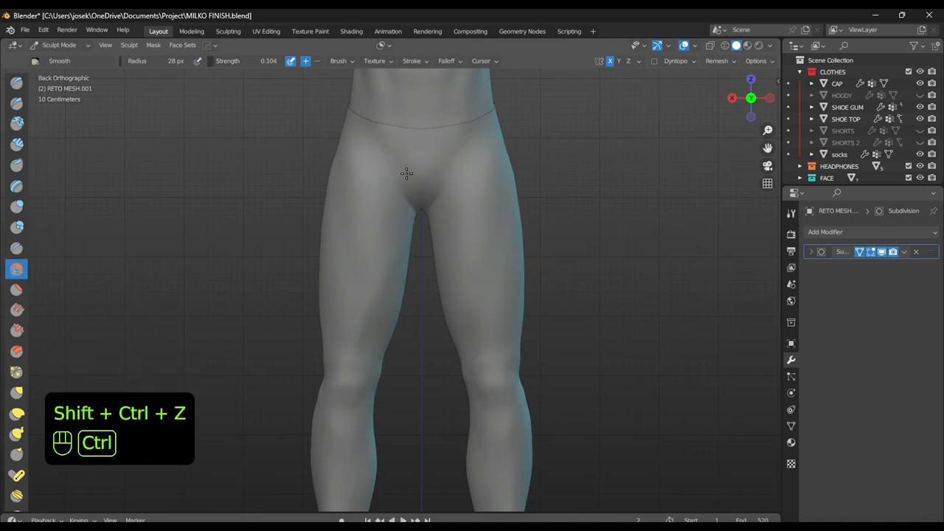
Adjust the crotch with the Grab brush at a 45 px radius, smooth it and leave Sculpt Mode
mouse_move(450, 165)
middle_mouse_down()
mouse_move(445, 231)
mouse_move(299, 228)
mouse_move(473, 205)
middle_mouse_up()
key("f")
mouse_move(451, 160)
middle_mouse_down()
mouse_move(375, 194)
mouse_move(453, 175)
mouse_move(459, 164)
middle_mouse_up()
key("g")
key("f")
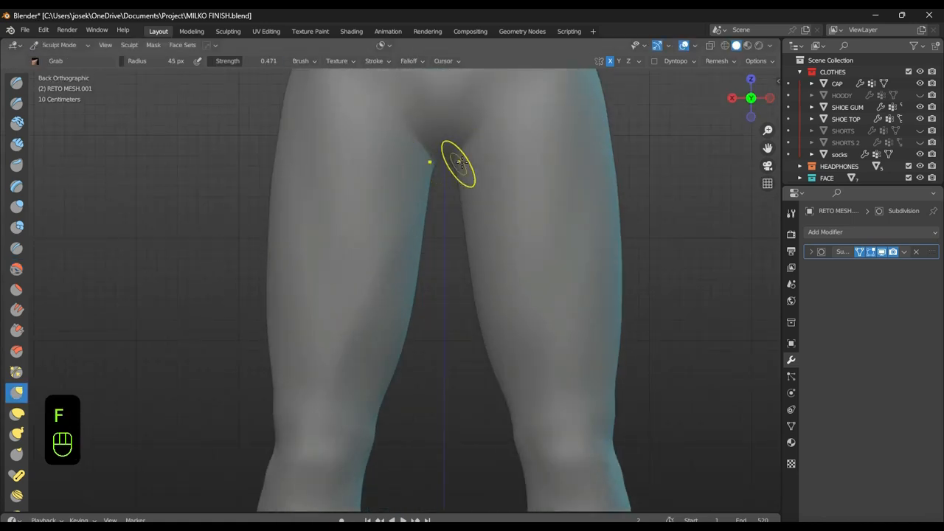
key("shift+s")
key("ctrl+Tab")
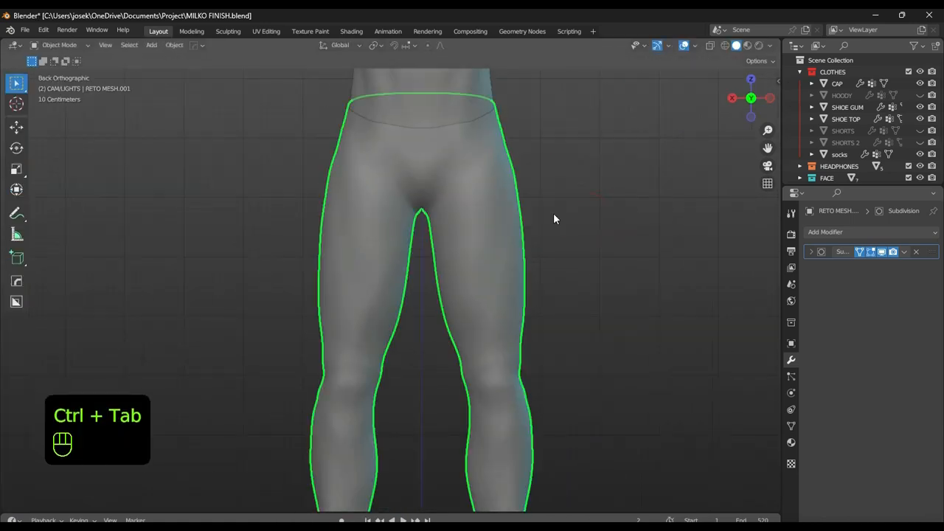
Select the centre edge loop running through the crotch in Edit Mode and save the file
key("ctrl+Tab")
mouse_move(563, 219)
middle_mouse_down()
mouse_move(449, 154)
mouse_move(464, 126)
middle_mouse_up()
scroll(476, 246, "up", 6)
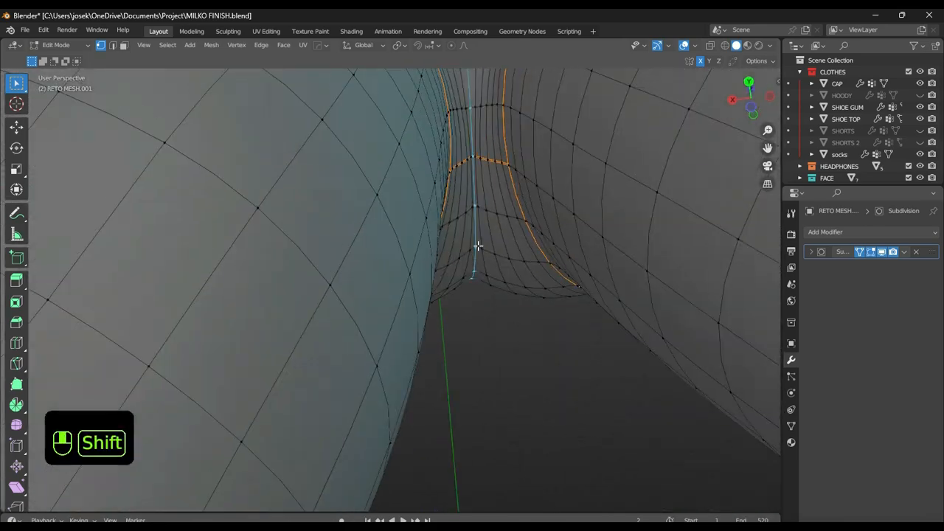
middle_click_drag(477, 246, 486, 453, "shift")
scroll(494, 256, "up", 2)
key("ctrl+Tab")
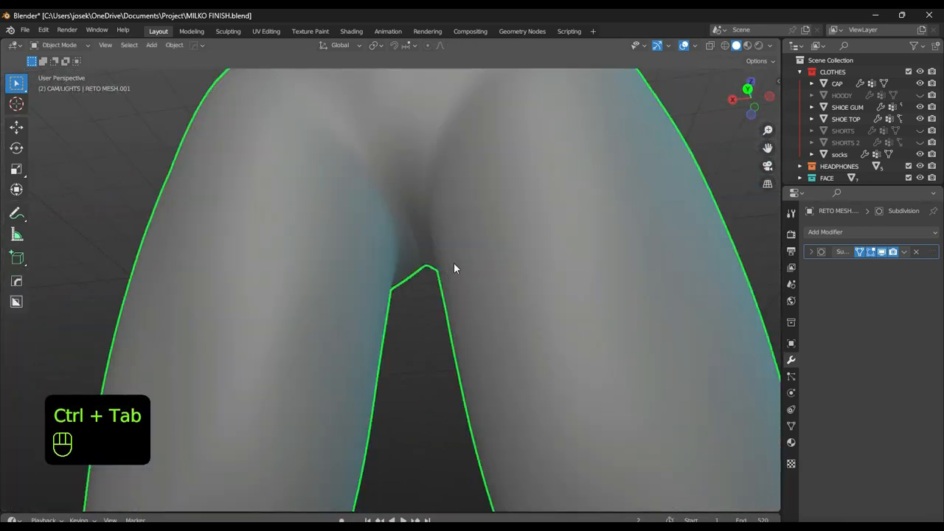
key("ctrl+z")
key("ctrl+s")
mouse_move(487, 251)
middle_mouse_down("alt")
mouse_move(565, 257)
mouse_move(507, 272)
middle_mouse_up("alt")
scroll(487, 244, "up", 3)
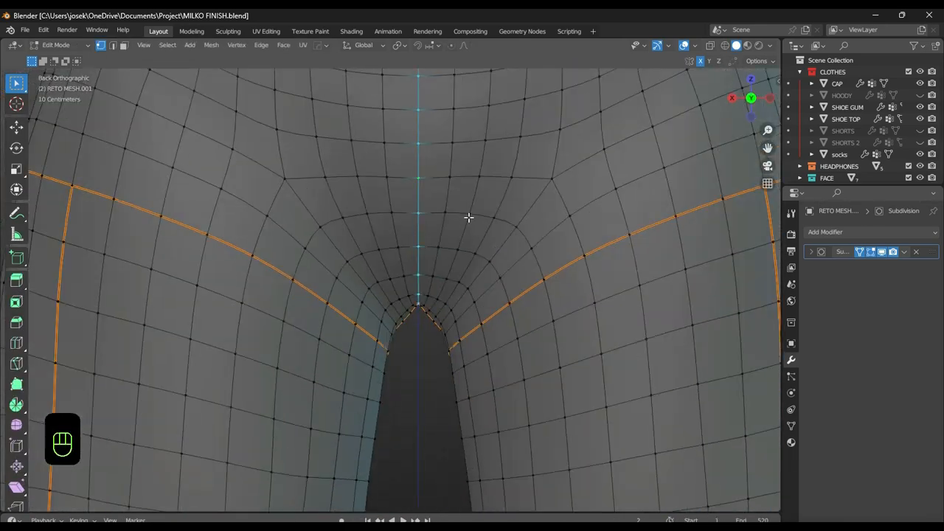
Smooth the vertices of the waist edge loop with smoothing 0.500 and one repeat, and save the file
scroll(468, 217, "down", 4)
scroll(444, 175, "down", 1)
key("ctrl+z")
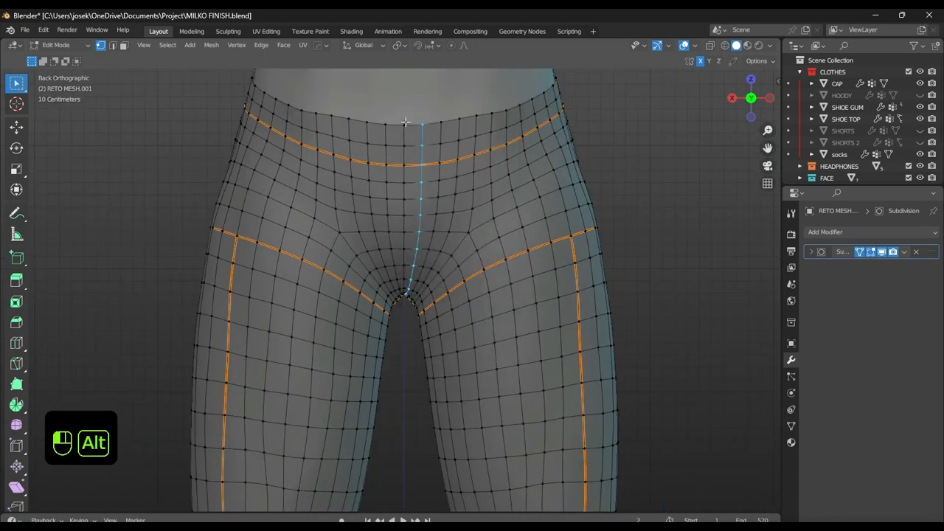
mouse_move(443, 119)
middle_mouse_down()
mouse_move(402, 92)
mouse_move(430, 125)
middle_mouse_up()
right_click(431, 127)
left_click(378, 288)
scroll(453, 217, "down", 3)
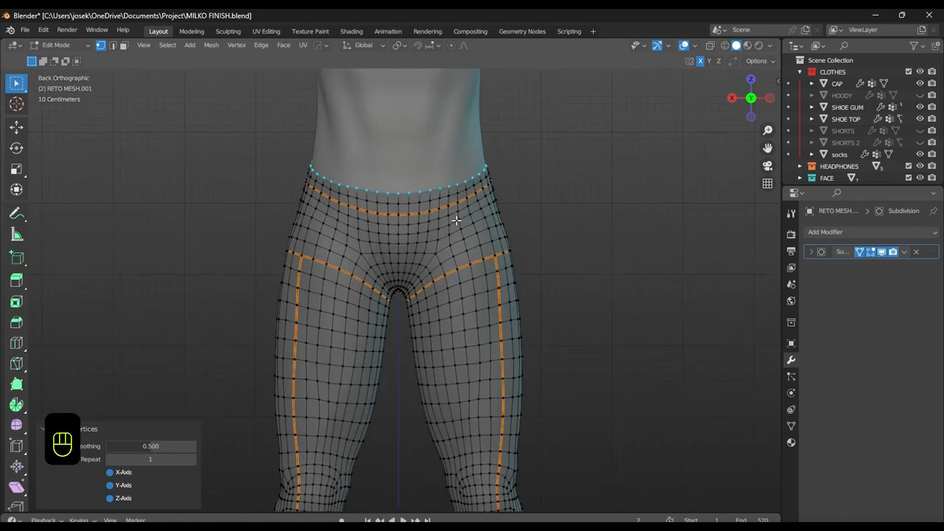
key("ctrl+s")
Select the mirrored vertical edge loops running from the waist to the crotch on the front and save the file
scroll(426, 257, "up", 4)
scroll(438, 309, "down", 2)
scroll(438, 309, "up", 4)
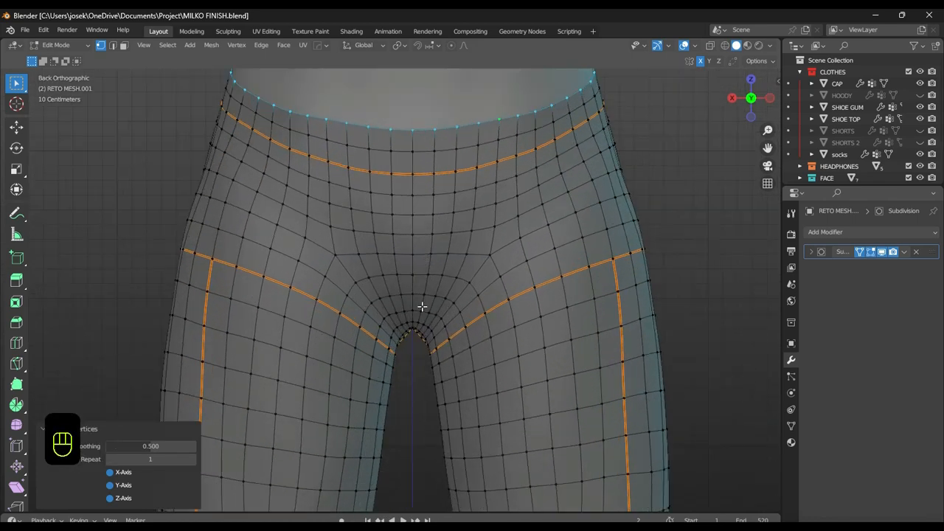
left_click(494, 185, "alt")
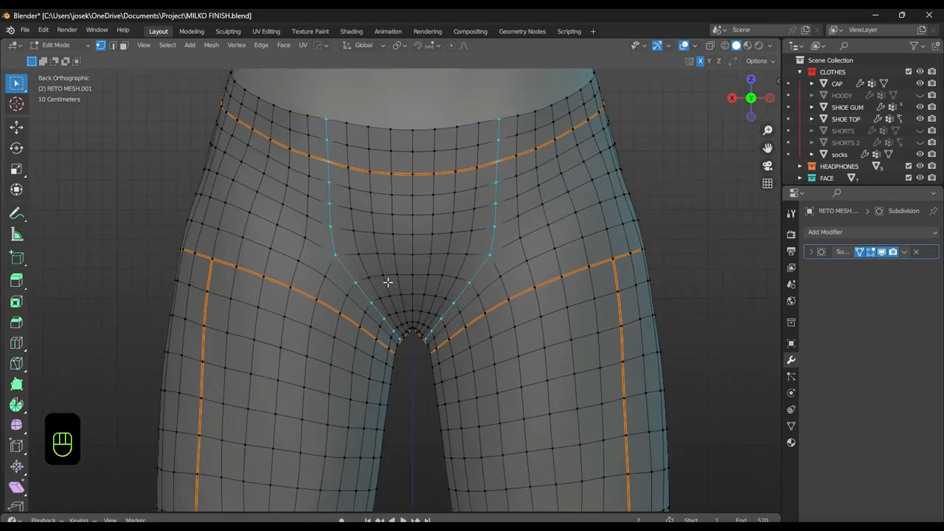
scroll(388, 282, "down", 2)
middle_click_drag(432, 272, 432, 219)
key("ctrl+s")
key("ctrl+s")
Select the vertical edge loop along the outer side of each leg and turn off the Subdivision modifier's viewport display
scroll(436, 220, "up", 3)
scroll(436, 220, "down", 3)
middle_click_drag(670, 233, 420, 419)
scroll(404, 401, "down", 5)
middle_click_drag(345, 380, 494, 351, "alt")
scroll(384, 337, "up", 7)
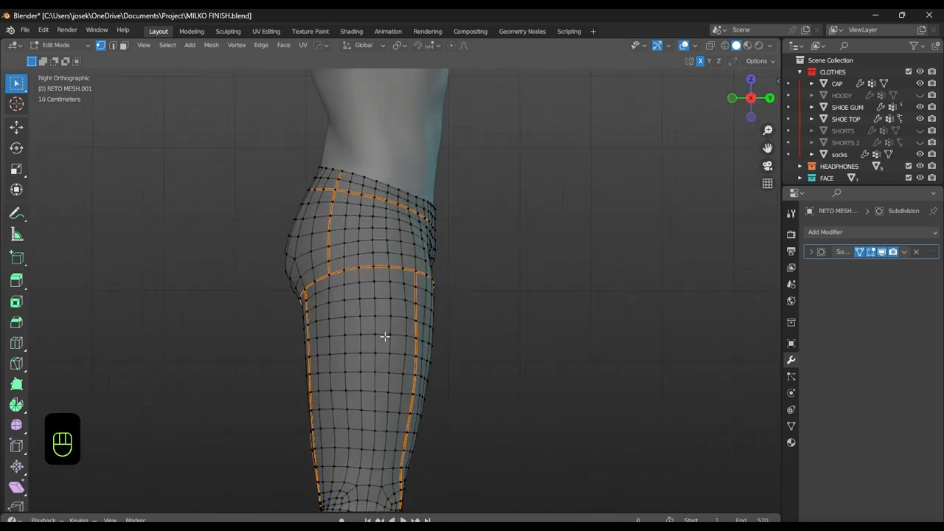
scroll(380, 347, "up", 1)
left_click(354, 416, "alt+shift")
scroll(369, 424, "down", 3)
scroll(436, 383, "up", 6)
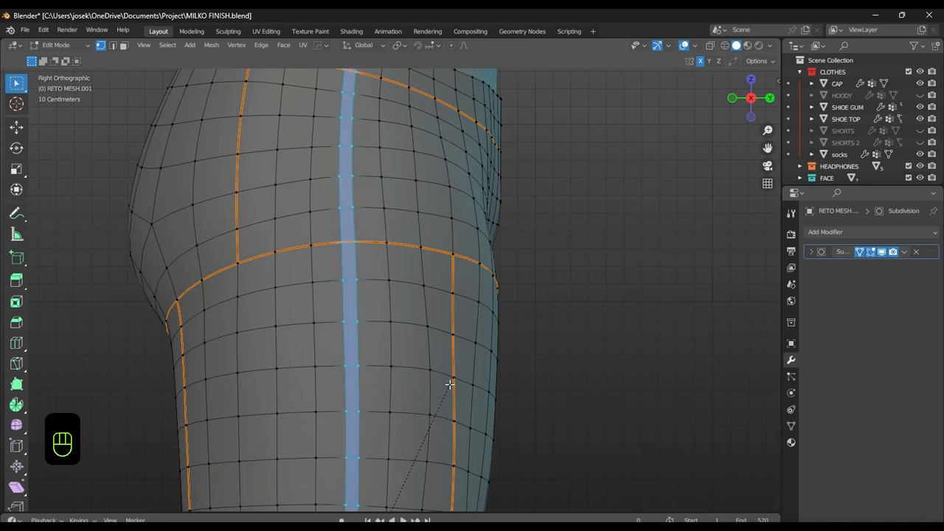
scroll(499, 337, "up", 1)
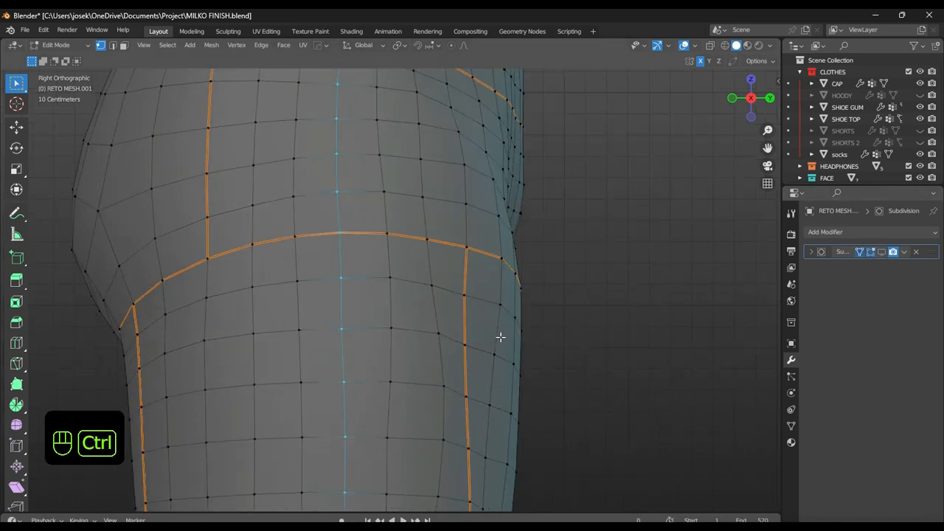
Try a narrow bevel on the outer side edge loops and shrink the selection to the bevel's middle edges
key("ctrl+b")
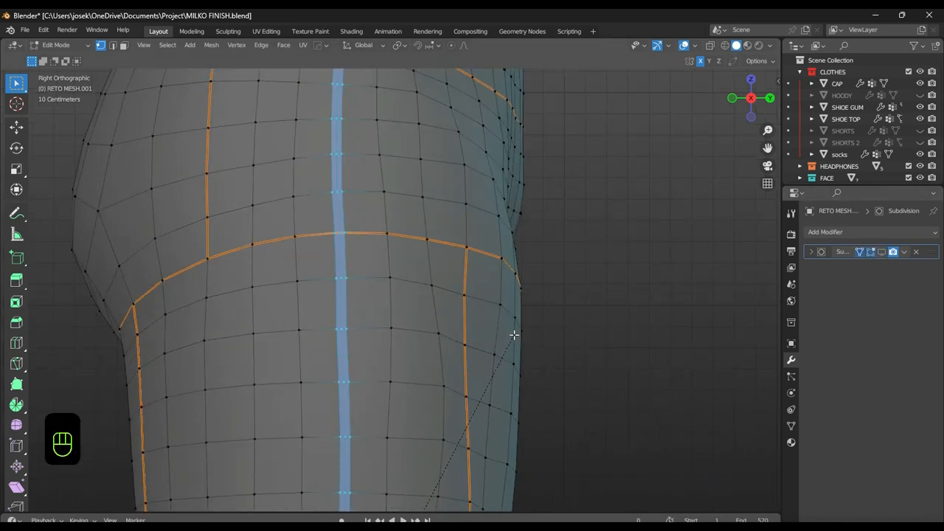
left_click(515, 335)
key("ctrl+KP_Add")
key("ctrl+z")
key("ctrl+KP_Subtract")
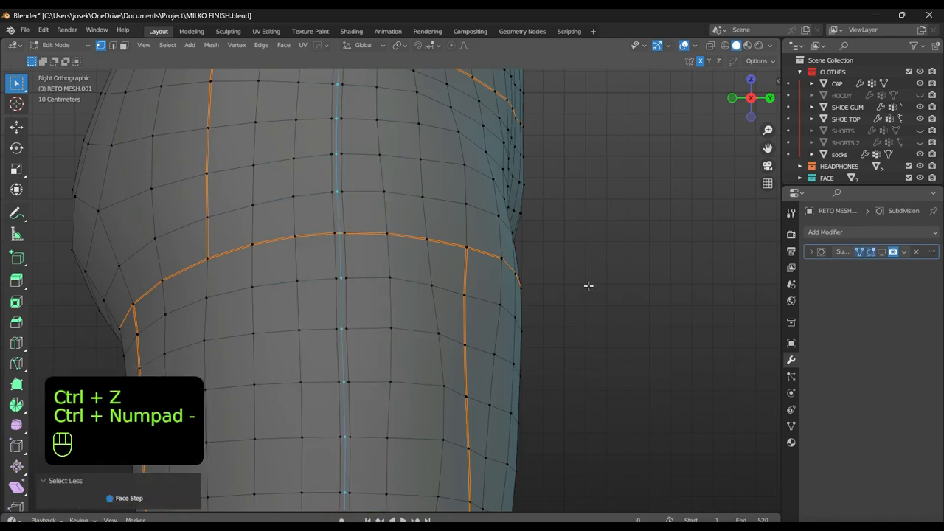
Isolate the garment in local view and look at it from above
key("KP_7")
key("KP_Divide")
Try scaling the middle seam edges to about 0.95 along X and undo back to the unbevelled side loops
key("s")
key("x")
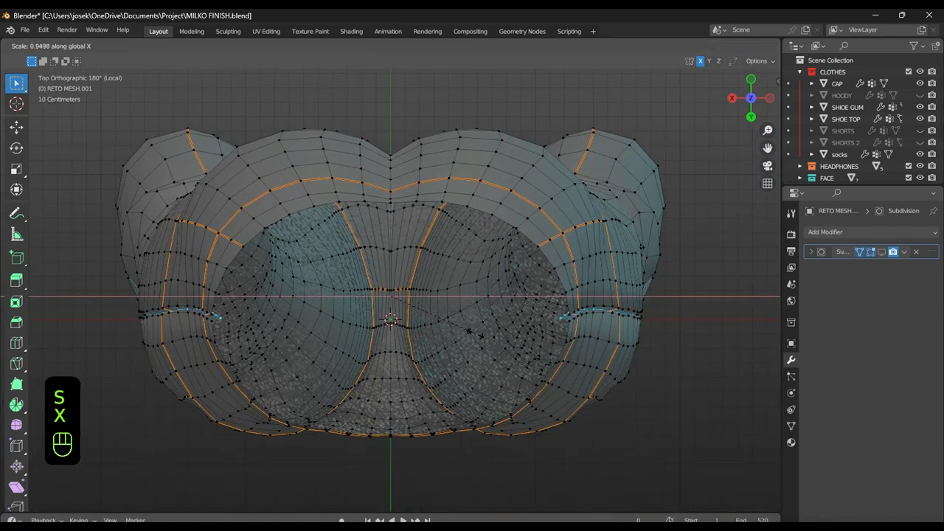
left_click(478, 334)
middle_click_drag(477, 334, 391, 253)
key("ctrl+z")
key("ctrl+z")
key("ctrl+z")
key("ctrl+z")
Bevel the outer side edge loops of both legs and shrink the selection to the bevel's middle edges
middle_click_drag(305, 220, 453, 295)
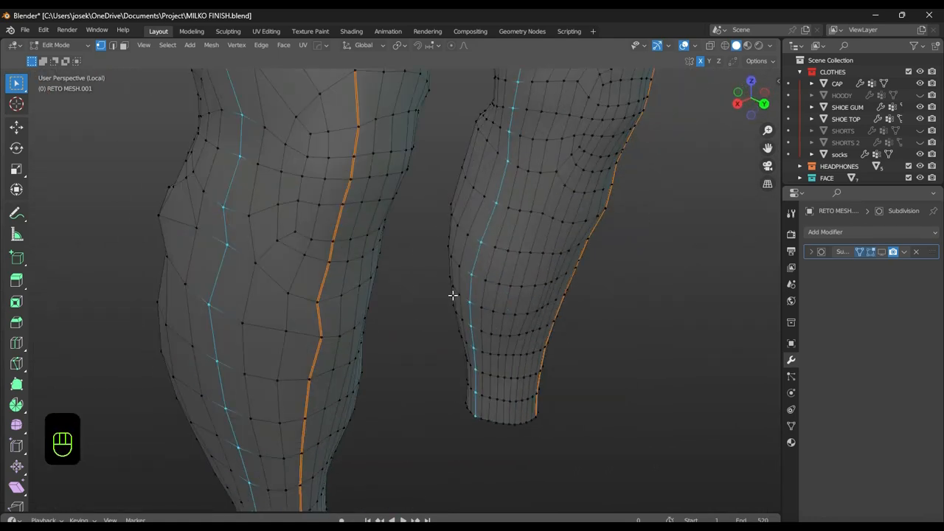
left_click(443, 289)
key("ctrl+KP_Subtract")
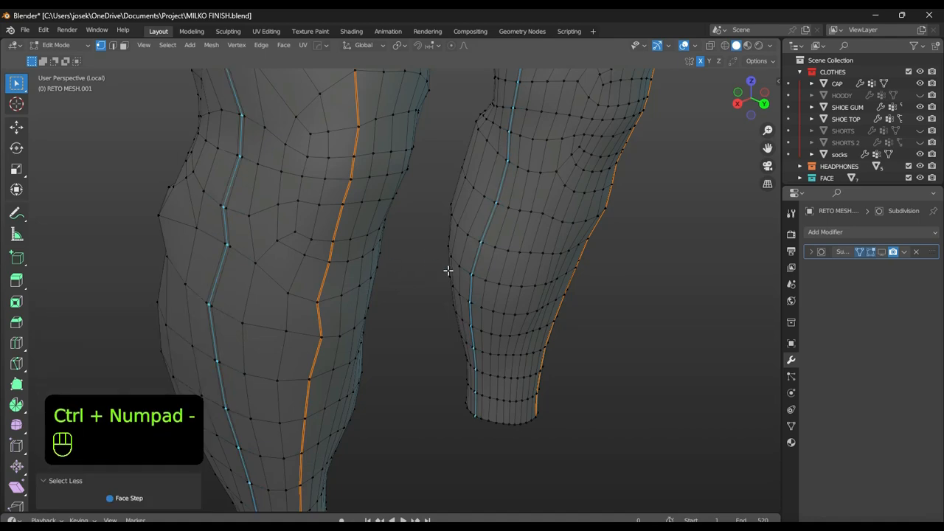
Try scaling the bevelled side seam along X while checking the lower legs, and undo it
key("s")
key("x")
middle_click_drag(467, 276, 536, 273, "alt")
scroll(465, 341, "up", 3)
key("s")
left_click(469, 363)
scroll(472, 317, "up", 2)
key("ctrl+z")
key("ctrl+z")
Complete the selection of the side seam's middle edges and scale them along X
left_click(449, 276, "alt+shift")
mouse_move(476, 238)
middle_mouse_down()
mouse_move(490, 250)
mouse_move(476, 267)
mouse_move(529, 223)
mouse_move(498, 244)
mouse_move(481, 327)
mouse_move(472, 236)
middle_mouse_up()
left_click(487, 244)
key("s")
key("x")
left_click(495, 270)
middle_click_drag(472, 236, 240, 326, "shift")
key("g")
right_click(443, 291)
right_click(441, 304)
key("z")
right_click(459, 242)
Examine the side seams along the legs from several views, in and out of Edit Mode
scroll(458, 248, "down", 3)
scroll(641, 262, "down", 3)
key("ctrl+Tab")
key("Tab")
scroll(567, 281, "up", 3)
middle_click_drag(567, 281, 511, 284, "alt")
scroll(459, 322, "down", 4)
middle_click_drag(657, 188, 516, 243)
Hide the overlays, scale the side seam's middle edges to 0.990 along X, and show the overlays again
left_click(684, 45)
middle_click_drag(620, 169, 540, 113)
scroll(529, 310, "up", 3)
key("s")
left_click(602, 258)
key("s")
key("x")
left_click(603, 199)
scroll(599, 200, "down", 4)
left_click(684, 46)
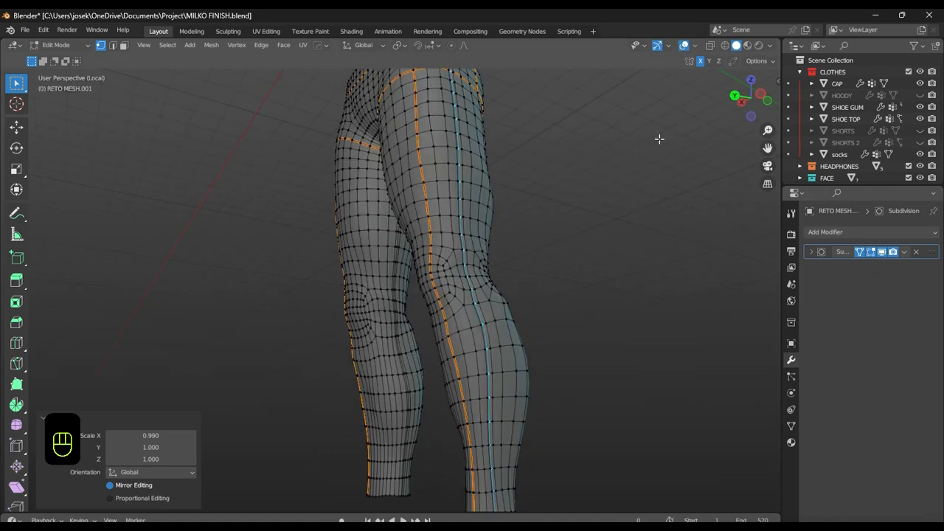
Scale the side seam edges along X with the Subdivision display temporarily off, and save the file
left_click(881, 252)
middle_click_drag(573, 182, 584, 314)
scroll(580, 312, "up", 2)
key("s")
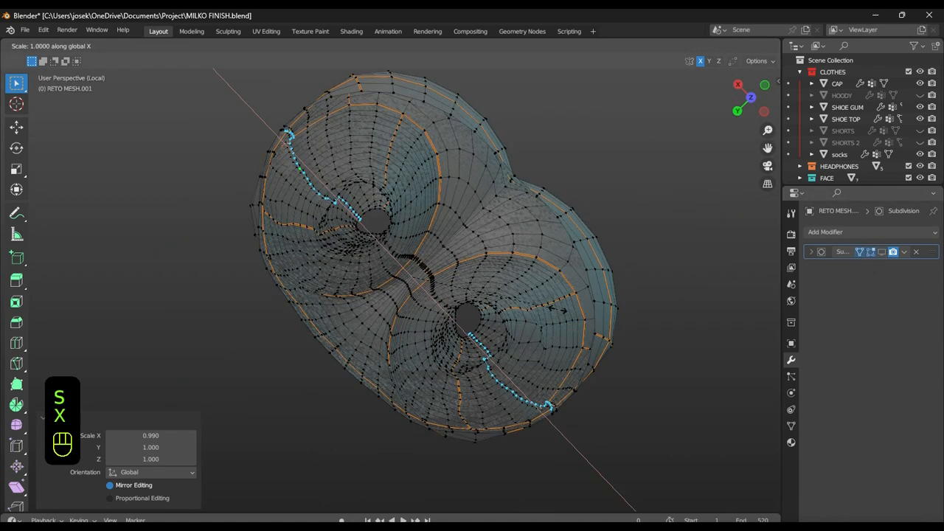
left_click(882, 252)
middle_click_drag(509, 295, 472, 384)
key("ctrl+Tab")
key("ctrl+Tab")
key("ctrl+s")
Select the inner-leg seam edges through the crotch, scale them to 1.184 along X and save the file
scroll(348, 214, "down", 2)
middle_click_drag(472, 384, 482, 174, "shift")
scroll(475, 81, "down", 3)
scroll(453, 234, "up", 4)
scroll(506, 108, "up", 3)
scroll(506, 113, "down", 6)
key("Tab")
scroll(567, 182, "up", 5)
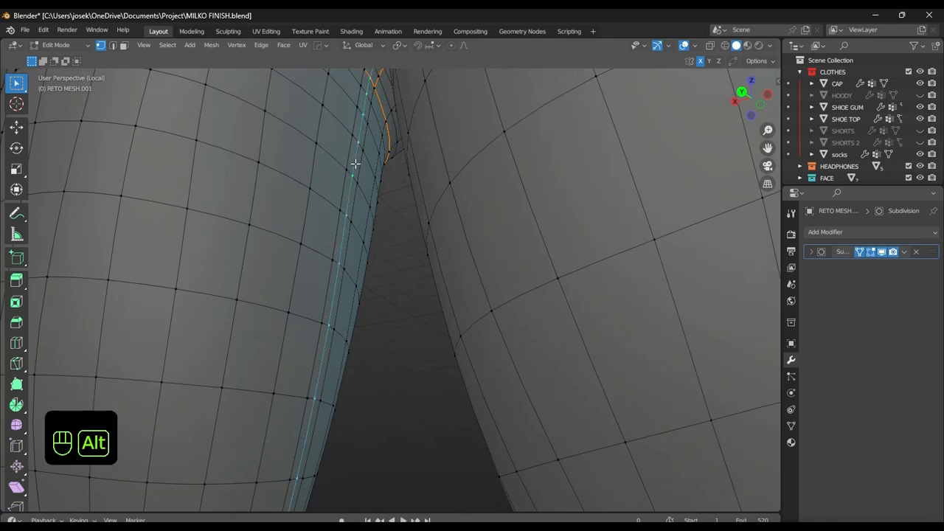
middle_click_drag(355, 163, 477, 192)
left_click(618, 174)
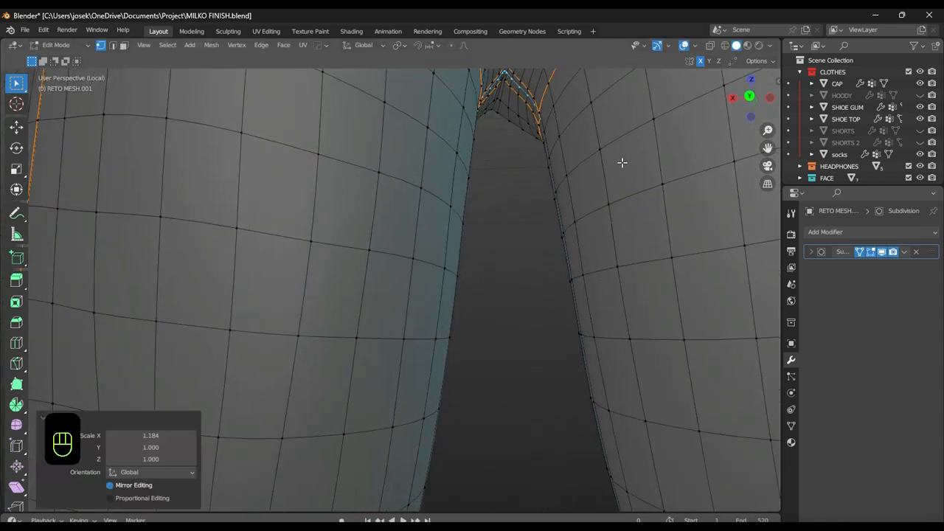
scroll(622, 163, "down", 5)
key("ctrl+Tab")
middle_click_drag(517, 239, 490, 310)
key("ctrl+s")
Examine the inner-leg seam around the crotch up close in Sculpt Mode and return to Edit Mode
scroll(483, 213, "up", 2)
middle_click_drag(481, 213, 537, 163)
key("Tab")
key("ctrl+Tab")
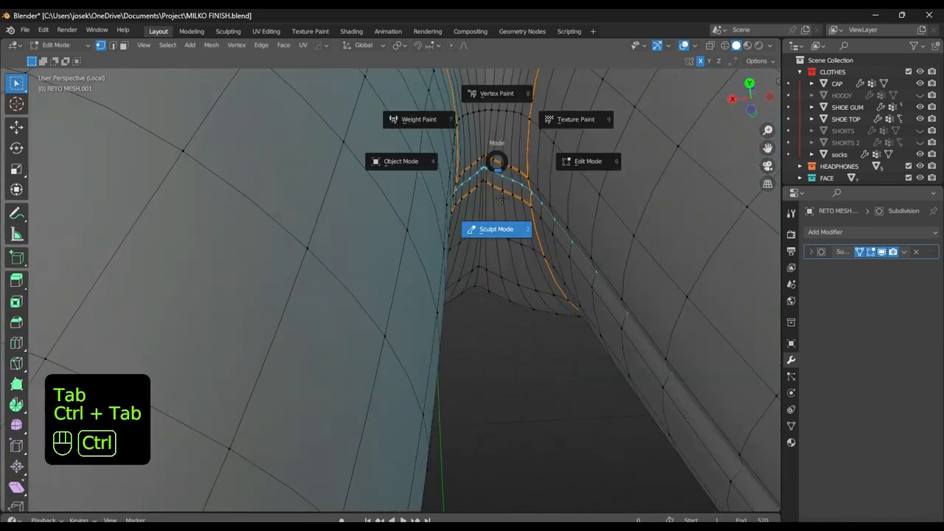
left_click(492, 138)
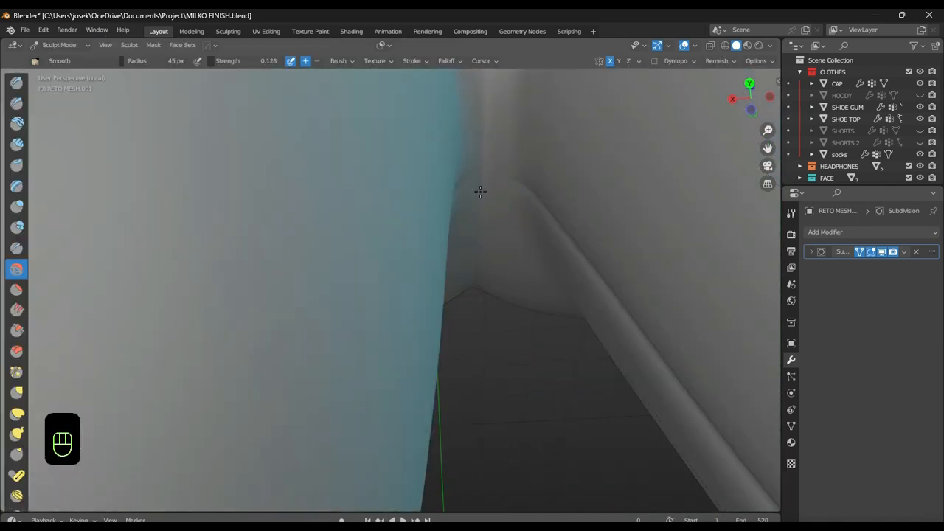
scroll(500, 214, "down", 5)
middle_click_drag(500, 214, 502, 244)
key("ctrl+Tab")
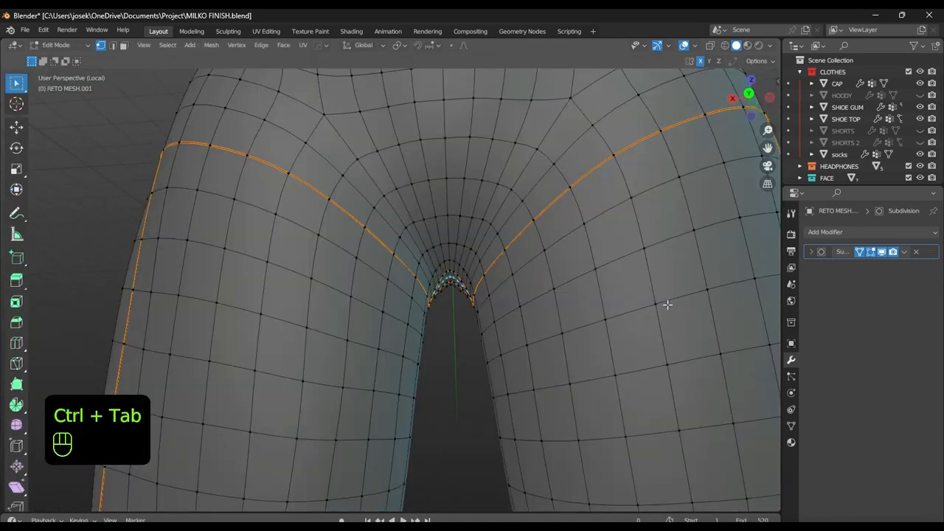
Save the file and leave local view so the rest of the character is shown with the garment
key("ctrl+s")
mouse_move(668, 304)
middle_mouse_down()
mouse_move(558, 280)
mouse_move(541, 325)
mouse_move(537, 387)
middle_mouse_up()
scroll(542, 318, "down", 2)
key("/")
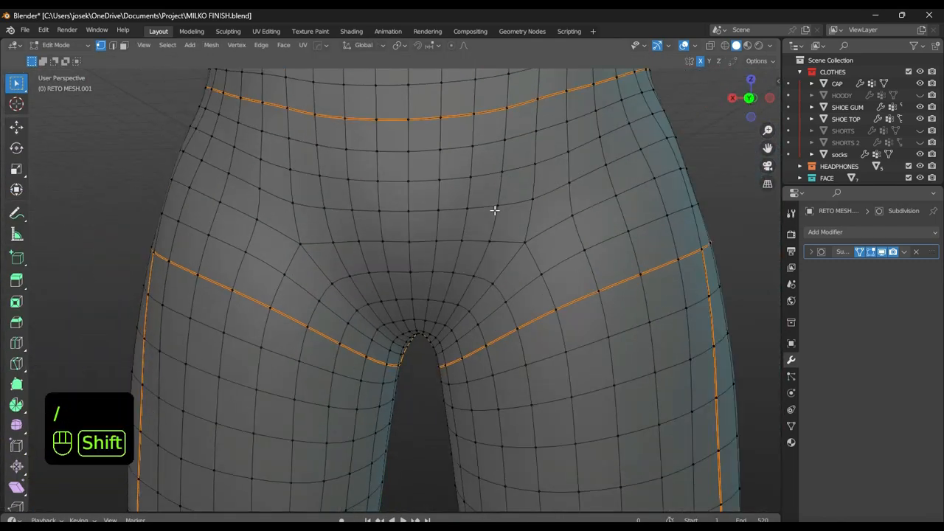
middle_click_drag(495, 209, 492, 259, "shift")
scroll(460, 213, "down", 1)
middle_click_drag(454, 318, 438, 293, "shift")
scroll(438, 292, "up", 1)
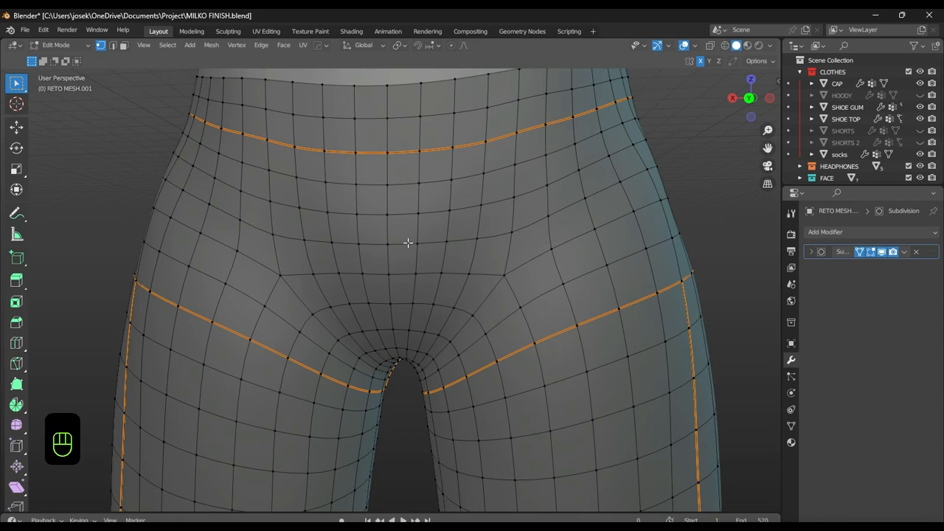
scroll(500, 293, "up", 2)
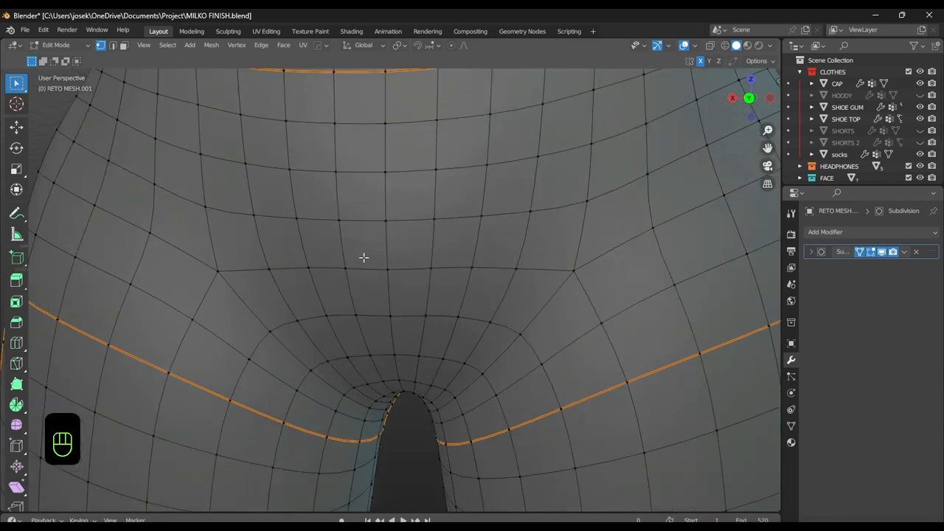
scroll(335, 179, "down", 2)
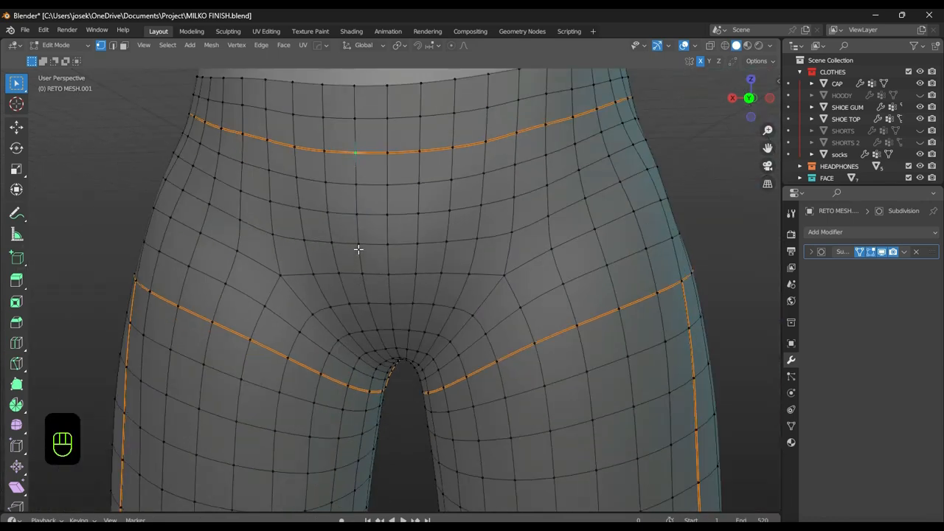
left_click(394, 338, "ctrl")
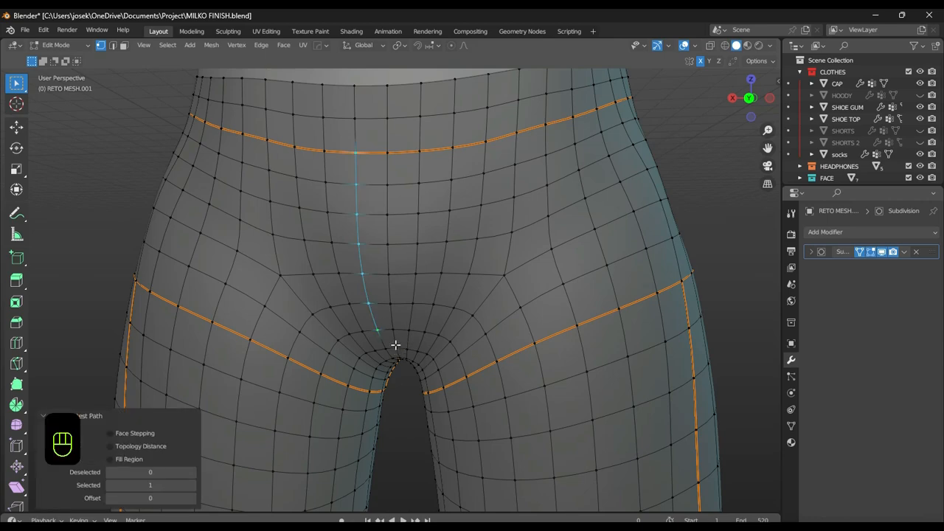
middle_click_drag(396, 344, 407, 322)
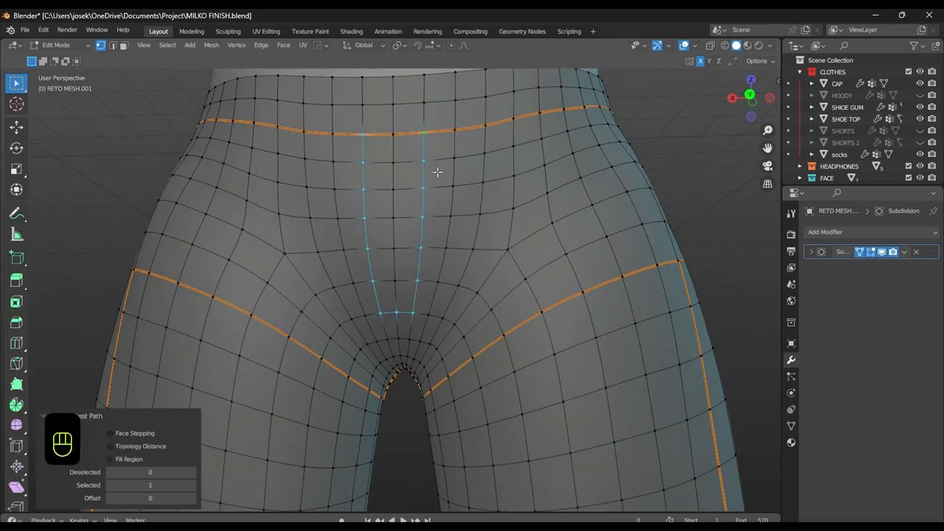
scroll(391, 242, "up", 4)
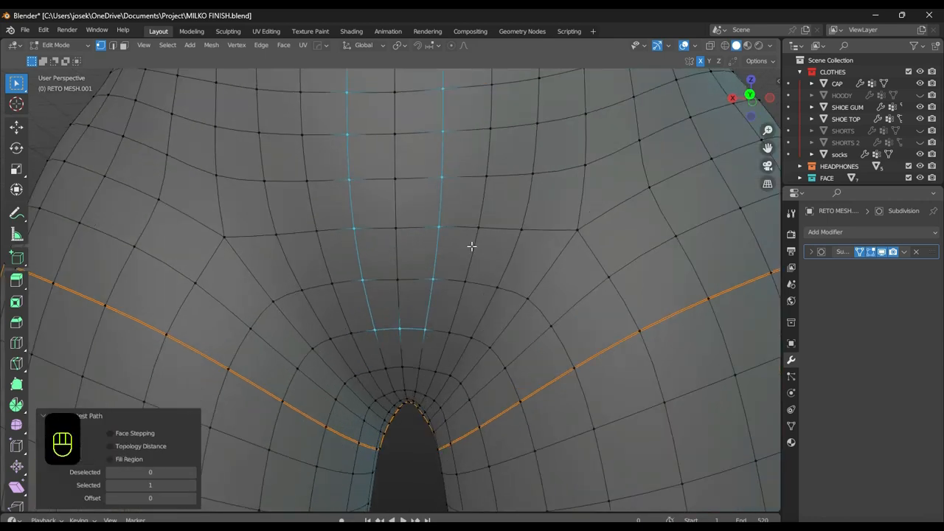
scroll(471, 246, "down", 5)
left_click(439, 221)
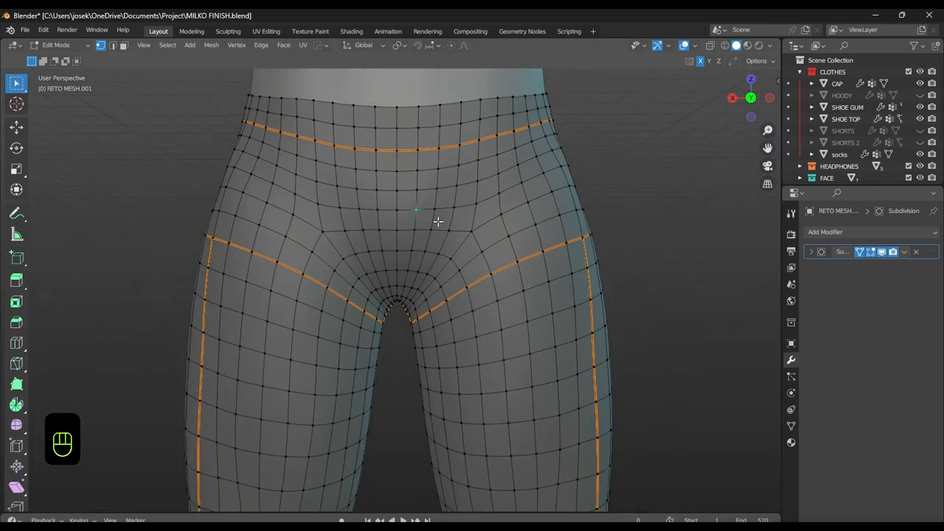
Select a J-shaped fly outline from the waistband seam down the centre, across above the crotch and back up one side
middle_click_drag(438, 221, 418, 151)
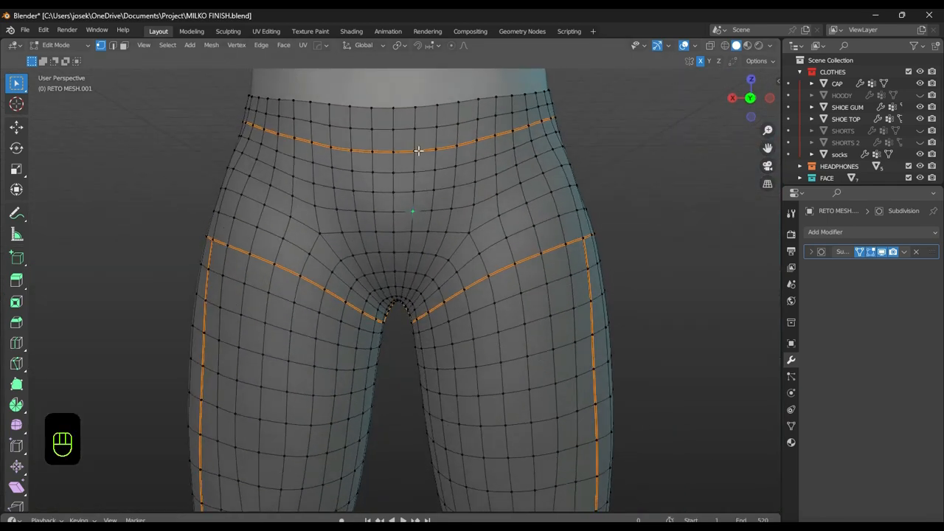
left_click(394, 297, "ctrl")
mouse_move(394, 298)
middle_mouse_down()
mouse_move(396, 285)
mouse_move(404, 299)
mouse_move(392, 302)
middle_mouse_up()
left_click(385, 317, "ctrl")
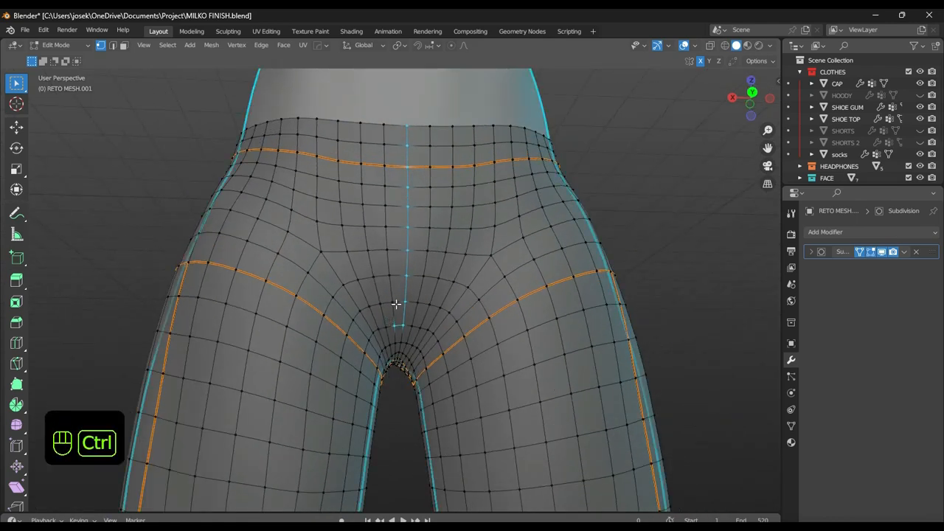
key("ctrl+Tab")
key("ctrl+Tab")
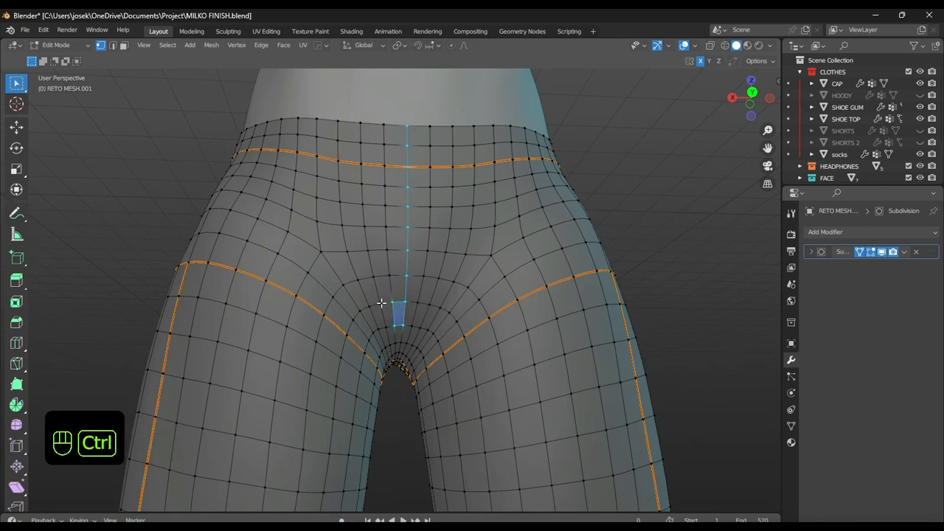
left_click(380, 302, "ctrl")
middle_click_drag(396, 174, 359, 142)
scroll(419, 227, "up", 2)
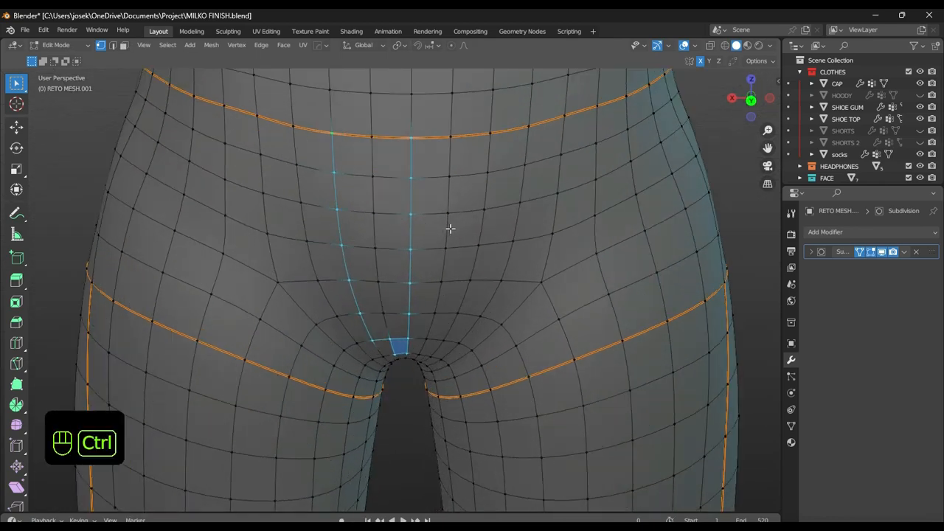
scroll(478, 271, "up", 3)
Bevel the corrected fly outline with the Subdivision display off and shrink the selection to the bevel's middle edges
key("ctrl+b")
right_click(481, 273)
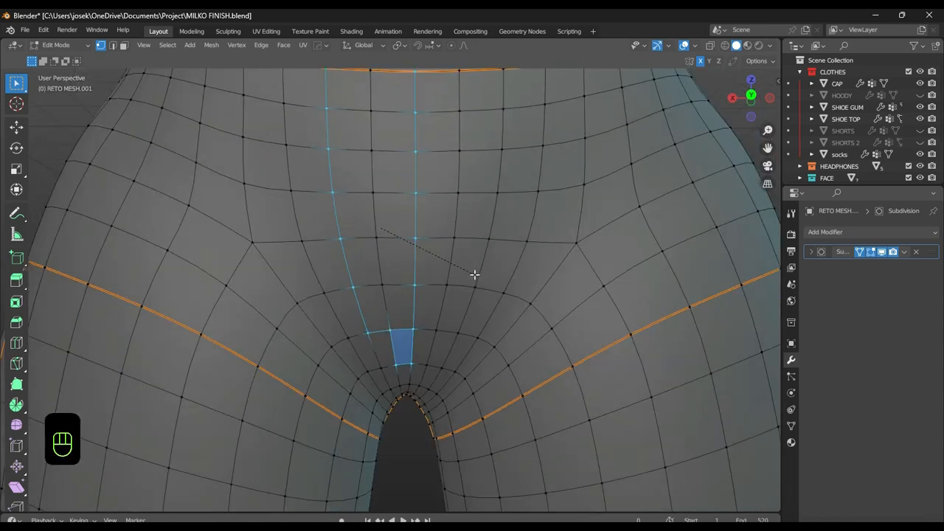
right_click(540, 308)
left_click(400, 339, "shift")
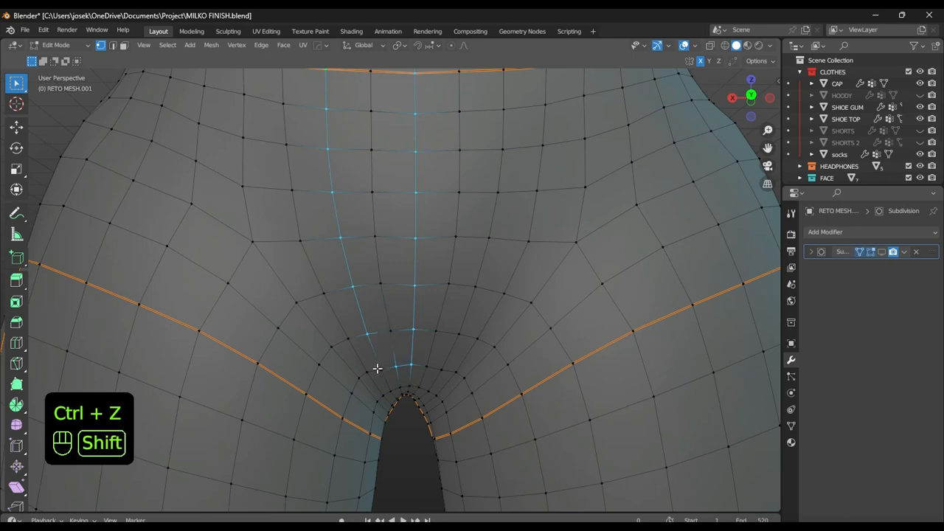
middle_click_drag(377, 368, 384, 324)
key("ctrl+z")
middle_click_drag(445, 278, 484, 322, "shift")
left_click(486, 296)
key("ctrl+KP_Subtract")
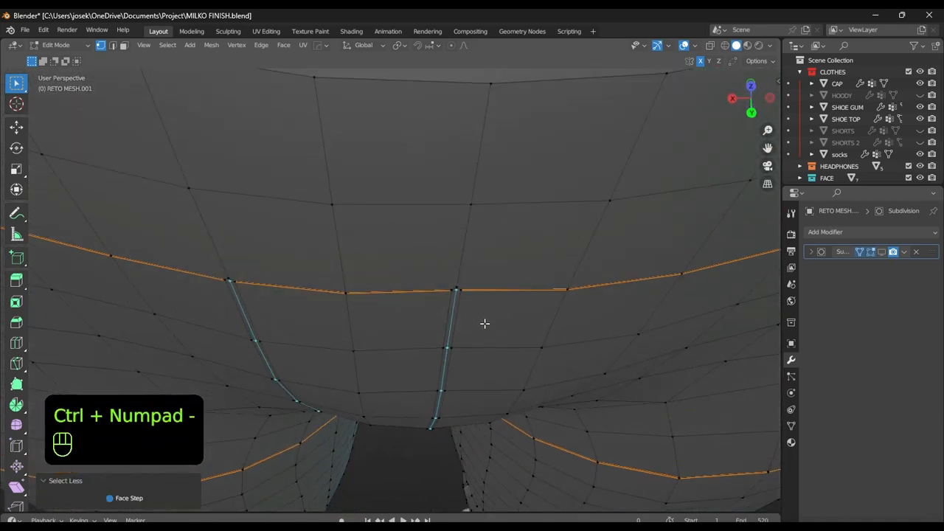
Move the fly outline's middle edges along Y to form a groove and check it in Object Mode
left_click(553, 380)
key("g")
key("y")
middle_click_drag(548, 379, 527, 225)
left_click(558, 382)
key("ctrl+Tab")
left_click(464, 224)
middle_click_drag(464, 223, 495, 261)
key("ctrl+Tab")
Move the fly groove's middle edges by -0.052052 m along Y and adjust them with a further move and a rotation about X
key("g")
key("y")
left_click(539, 244)
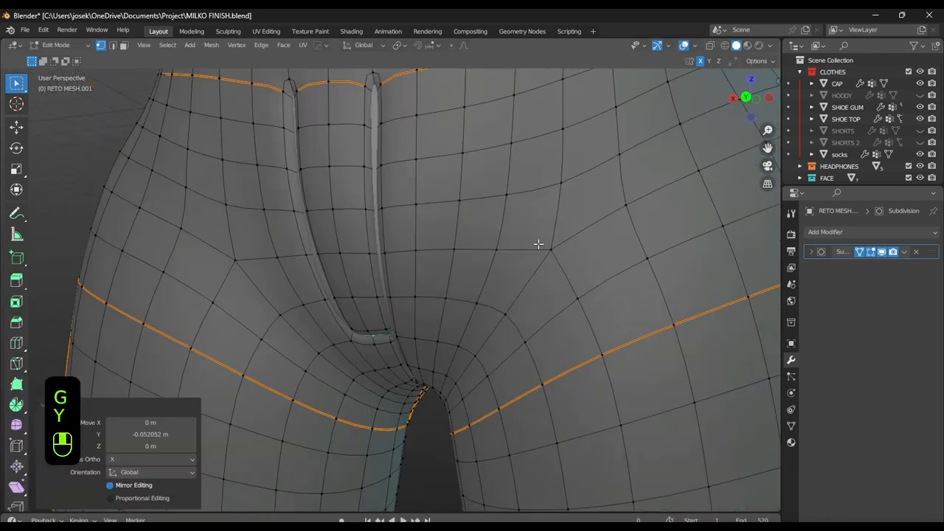
right_click(537, 236)
middle_click_drag(536, 237, 595, 253)
key("g")
left_click(578, 235)
key("g")
key("r")
key("x")
left_click(544, 268)
key("ctrl+Tab")
mouse_move(521, 254)
middle_mouse_down()
mouse_move(572, 270)
mouse_move(565, 236)
mouse_move(516, 226)
middle_mouse_up()
Rotate the fly groove's middle edges and shift them along Y in wireframe left view, then restore solid shading
key("Tab")
key("z")
left_click(481, 240)
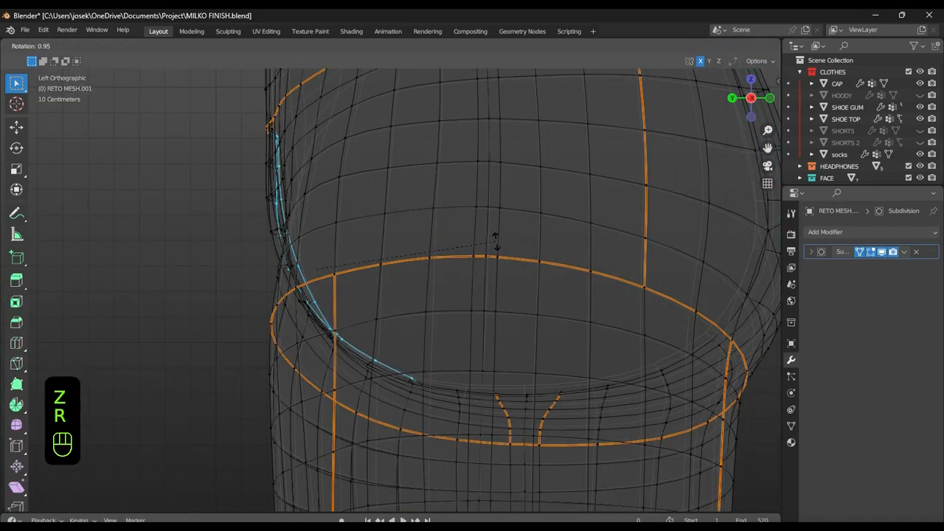
left_click(493, 245)
key("g")
key("y")
left_click(433, 260)
key("z")
left_click(555, 261)
mouse_move(555, 262)
middle_mouse_down()
mouse_move(613, 293)
mouse_move(591, 289)
middle_mouse_up()
Leave Edit Mode, save the file and examine the fly groove up close
key("ctrl+Tab")
left_click(478, 289)
scroll(495, 284, "down", 3)
key("ctrl+s")
scroll(480, 251, "up", 6)
middle_click_drag(495, 285, 478, 320)
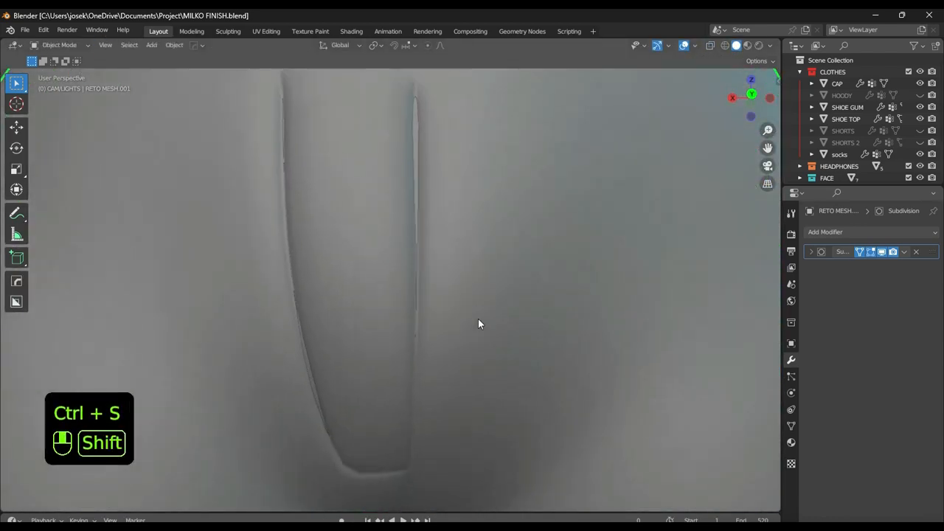
middle_click_drag(549, 204, 546, 225)
Select the upper middle edges of both vertical fly grooves using wireframe display in Edit Mode
key("Tab")
key("z")
left_click(451, 244)
mouse_move(435, 250)
middle_mouse_down()
mouse_move(428, 259)
mouse_move(445, 262)
middle_mouse_up()
left_click(421, 341)
left_click(422, 156, "ctrl")
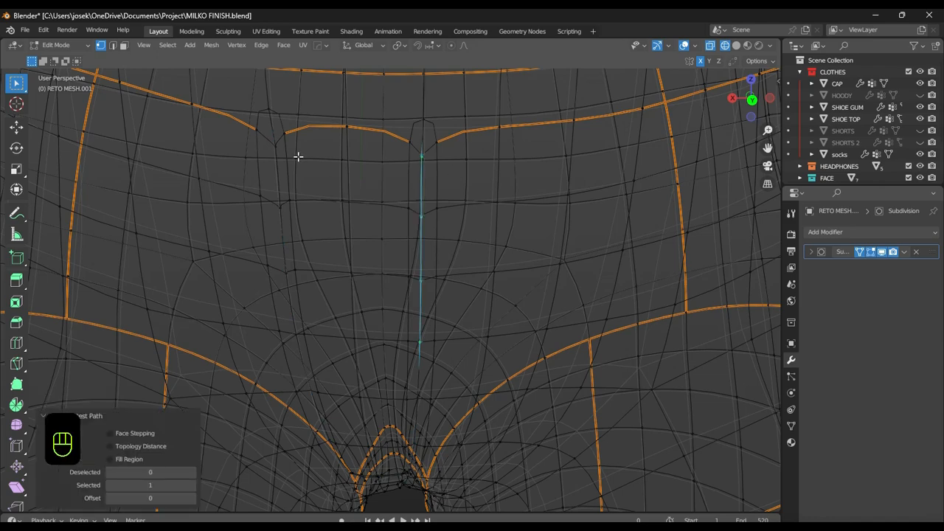
left_click(276, 146, "shift")
left_click(295, 327, "ctrl")
Move the upper groove edges along Y in solid shading, review the fly in Object Mode and save the file
key("z")
key("g")
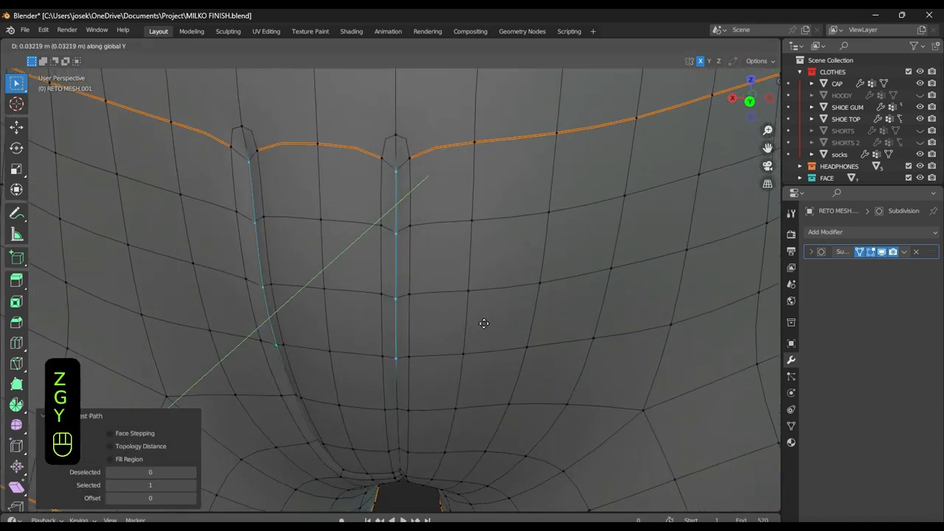
left_click(508, 317)
key("ctrl+Tab")
left_click(472, 308)
key("ctrl+s")
scroll(479, 308, "down", 2)
middle_click_drag(509, 309, 529, 290)
Move the middle edge in the lower curve of the side fly groove along Y and save the file
key("ctrl+Tab")
left_click(647, 292)
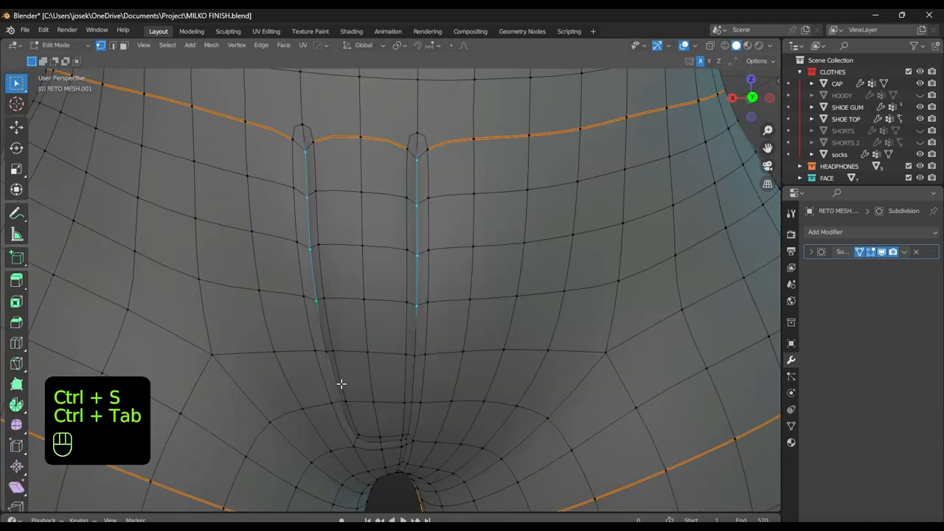
middle_click_drag(338, 402, 384, 400)
key("g")
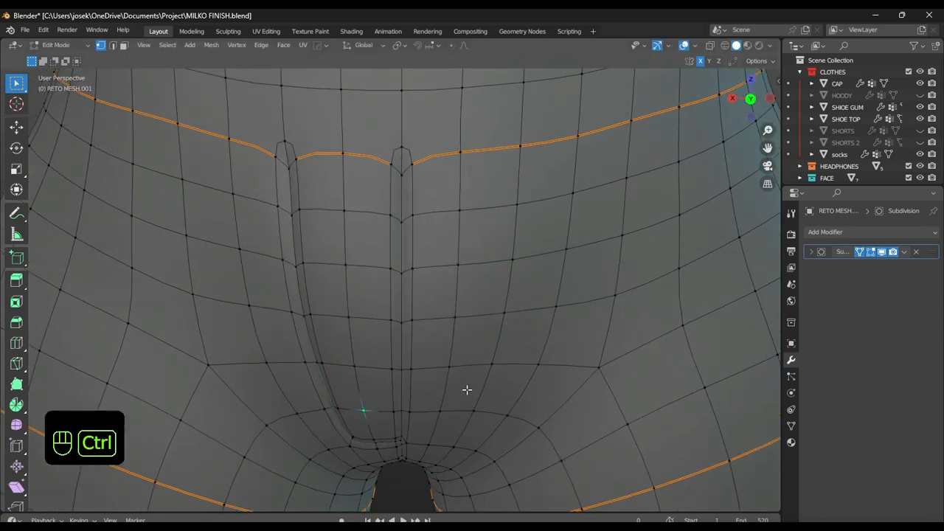
key("ctrl+z")
key("g")
key("y")
left_click(497, 337)
key("ctrl+Tab")
key("ctrl+s")
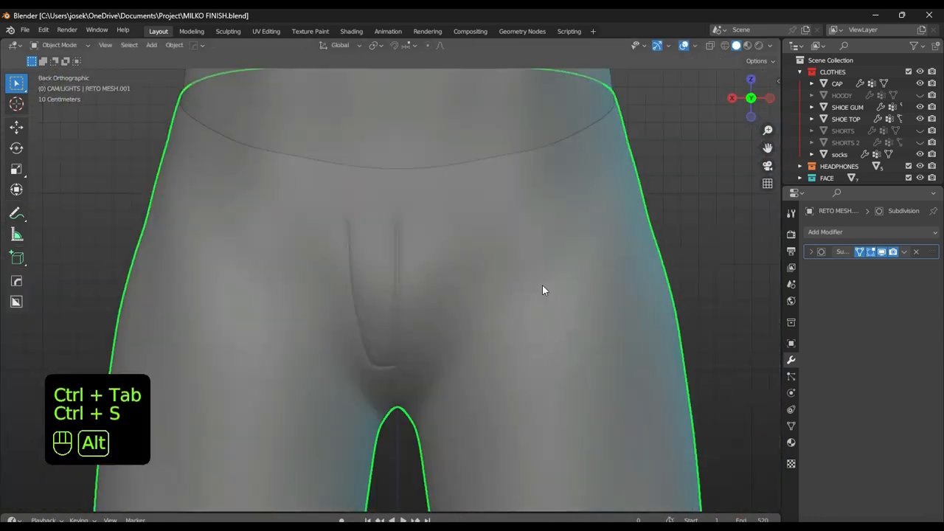
Select all waistband faces above the waist seam, including the small faces at the tops of the fly grooves
scroll(543, 284, "up", 3)
key("ctrl+Tab")
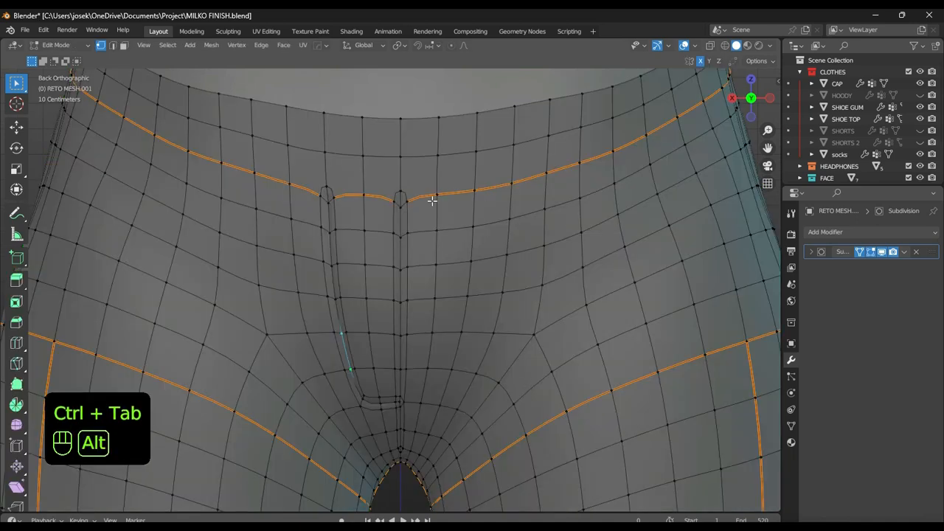
left_click(403, 158, "alt")
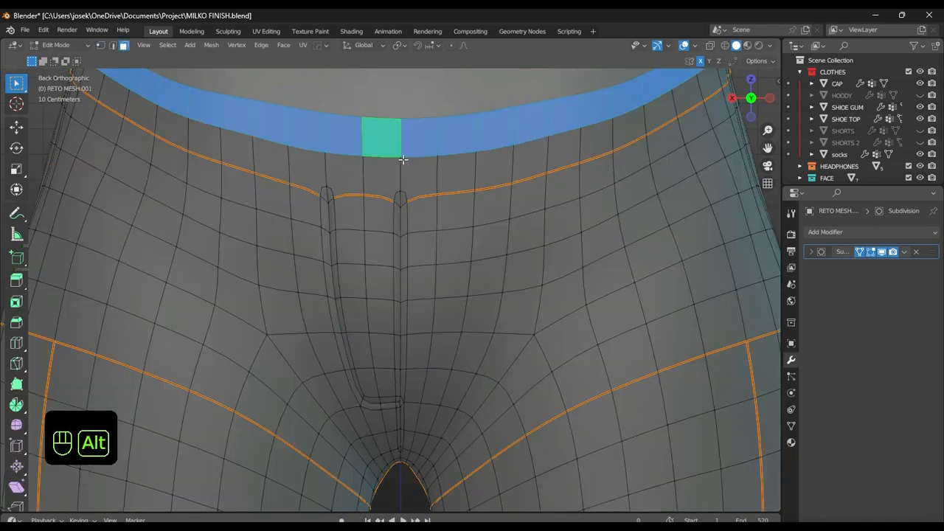
scroll(436, 176, "down", 4)
left_click(253, 195, "ctrl")
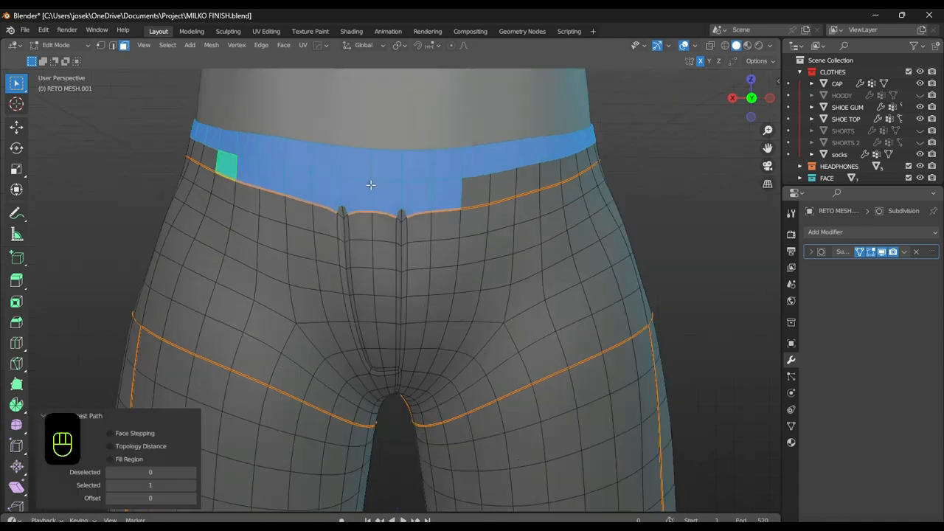
middle_click_drag(373, 185, 622, 249)
left_click(391, 301, "ctrl")
key("ctrl+z")
scroll(340, 221, "up", 5)
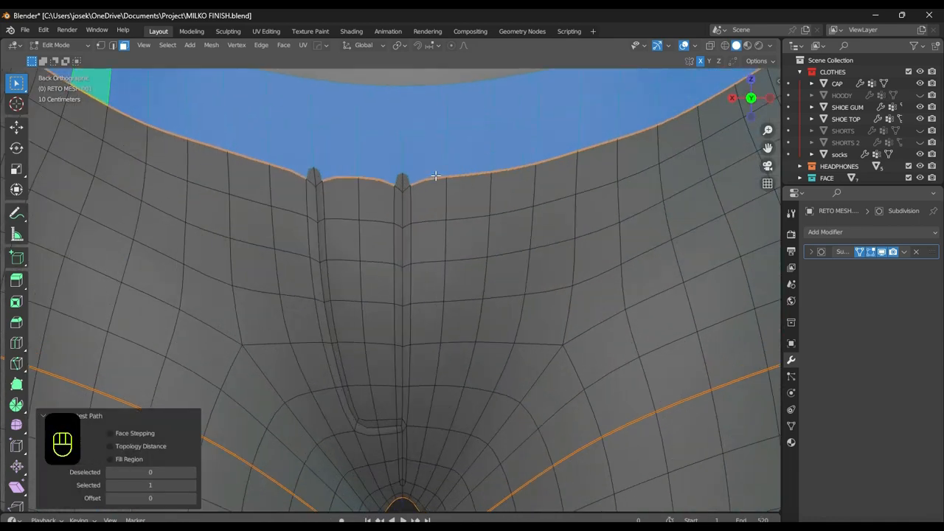
middle_click_drag(340, 222, 340, 201, "shift")
scroll(418, 206, "up", 2)
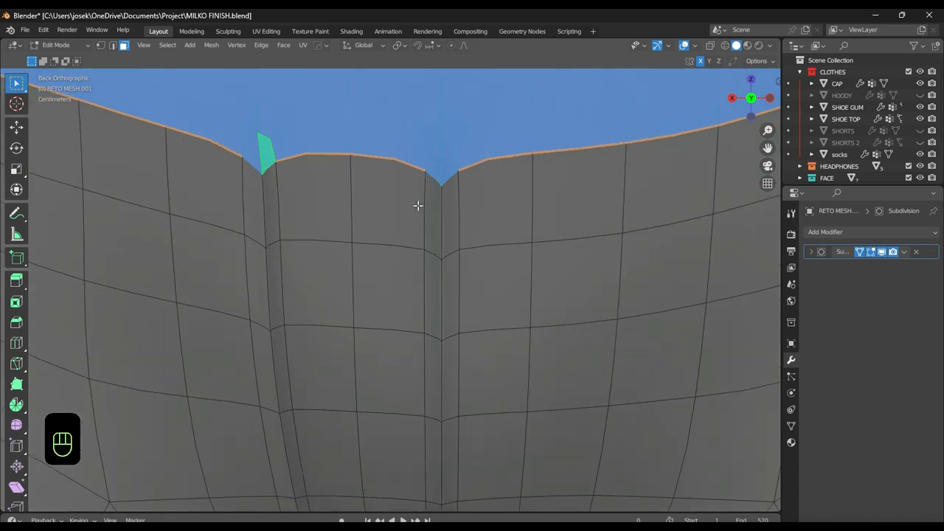
Duplicate the selected waistband faces in place
middle_click_drag(454, 171, 512, 156)
key("shift+d")
right_click(512, 156)
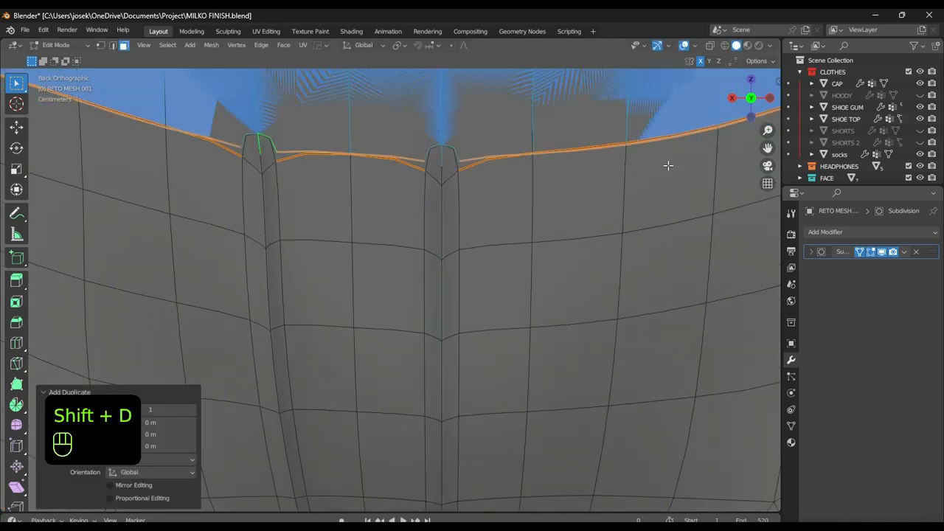
Try to extrude and scale the duplicated waistband faces
scroll(594, 240, "up", 3)
key("e")
right_click(601, 237)
key("s")
key("ctrl+z")
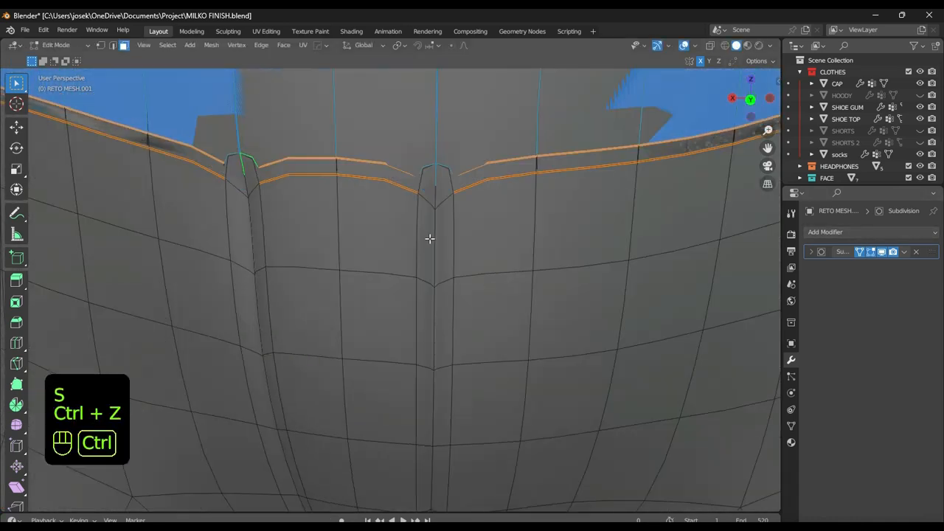
key("ctrl+z")
Invert the selection to hide everything except the duplicated waistband faces, and switch to vertex selection
key("slash")
key("slash")
key("ctrl+i")
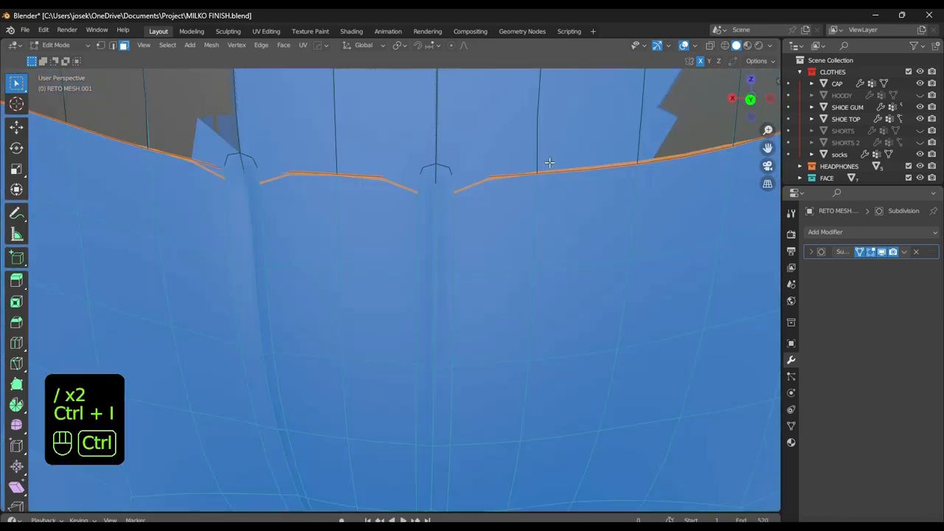
key("h")
key("1")
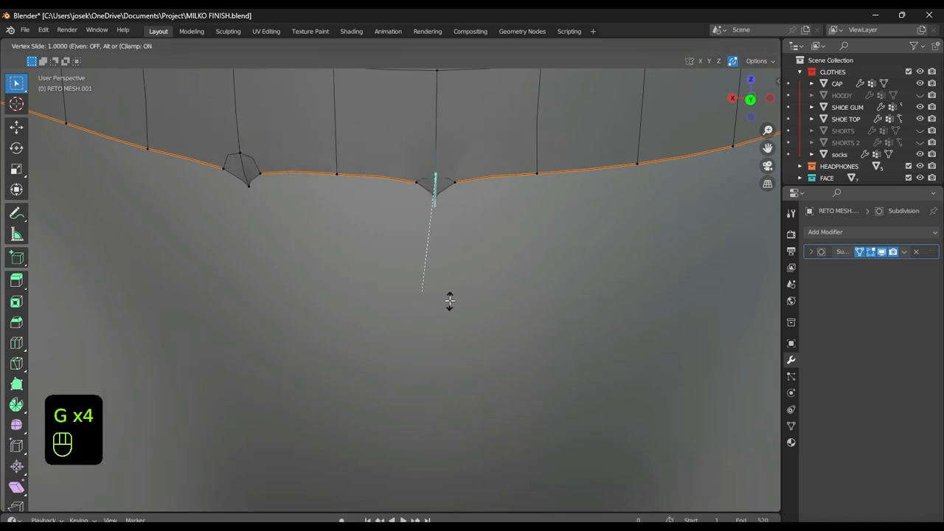
Slide the middle vertices of both fly-groove notches down to the notch tips on the duplicated waistband's lower edge
left_click(450, 301)
left_click(239, 153)
key("g")
key("g")
left_click(410, 226)
left_click(439, 211)
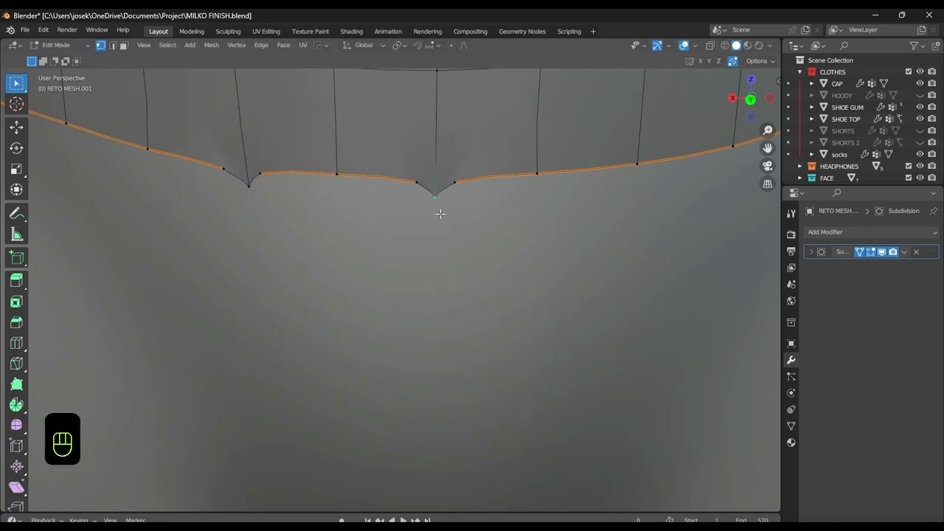
Move the centre notch tip up about 0.043 m and raise the side notch tip to straighten the waistband's lower edge
key("h")
key("ctrl+z")
left_click(442, 185)
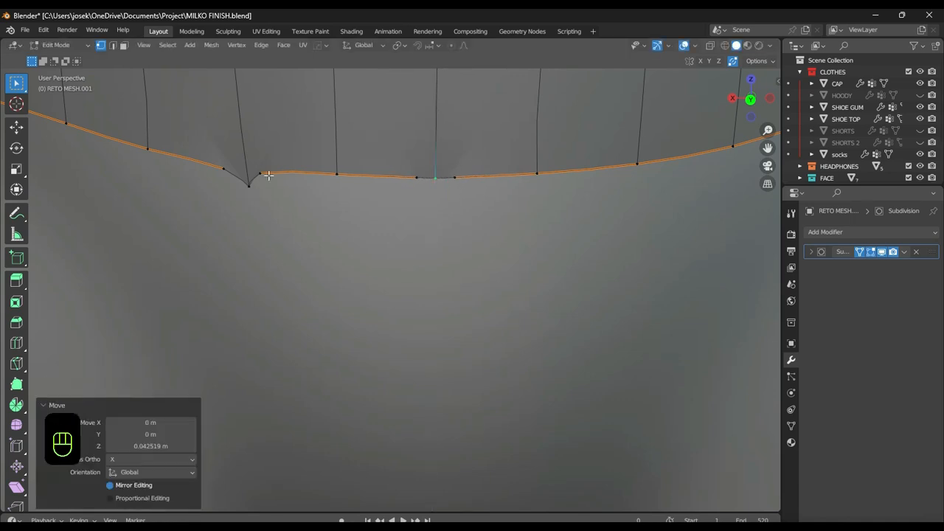
left_click(251, 184)
key("g")
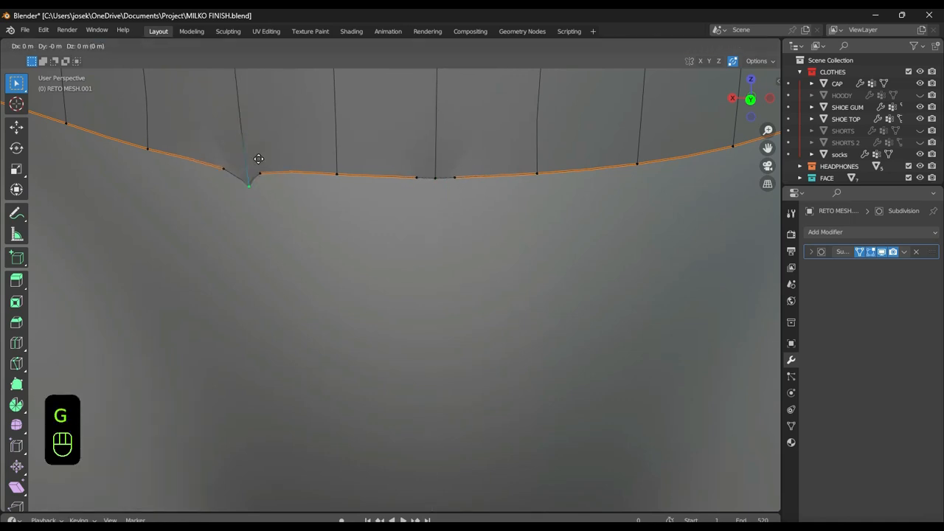
left_click(259, 134)
middle_click_drag(428, 177, 389, 217, "alt")
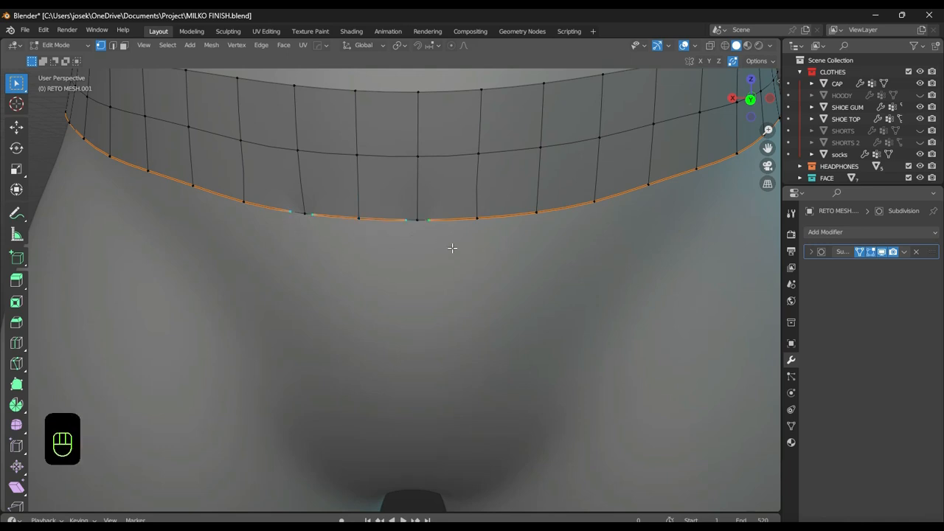
Dissolve the extra vertices flanking both former notches on the waistband's lower edge and save the file
key("x")
left_click(413, 361)
key("ctrl+s")
middle_click_drag(430, 329, 280, 278, "alt")
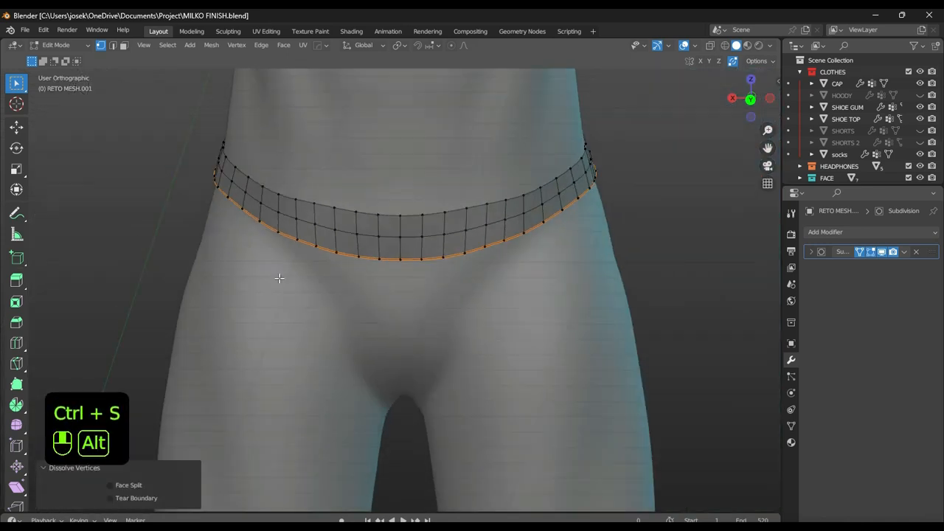
Reveal the hidden pants geometry, clear the selection and save the file
key("m")
key("slash")
key("slash")
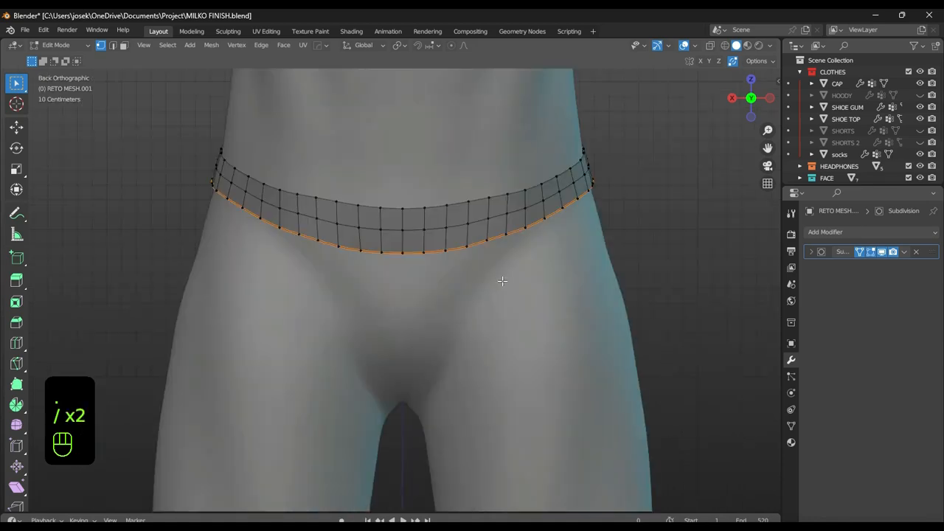
key("alt+h")
key("alt+y")
key("ctrl+s")
Switch to face selection and select the linked front waistband faces, using the seams as the boundary
key("3")
left_click(499, 216)
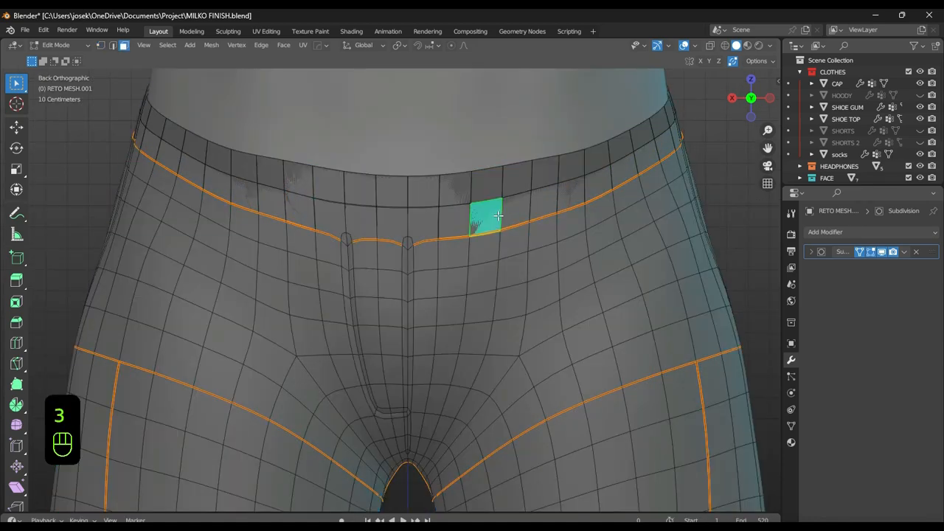
key("l")
key("s")
right_click(552, 252)
Try to extrude the front waistband faces and scale them outward, and undo both operations
key("e")
key("s")
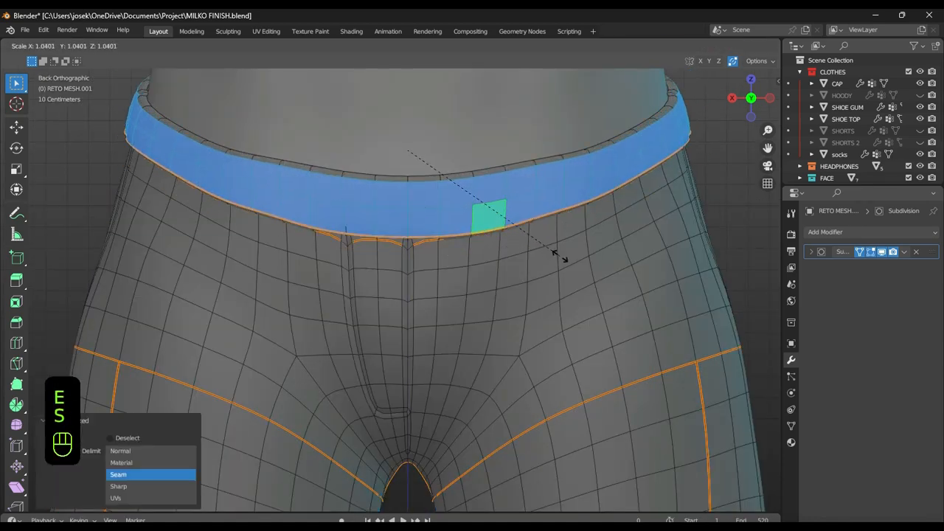
left_click(557, 254)
middle_click_drag(557, 254, 371, 241)
double_click(560, 214)
scroll(371, 241, "down", 3)
key("ctrl+z")
key("ctrl+z")
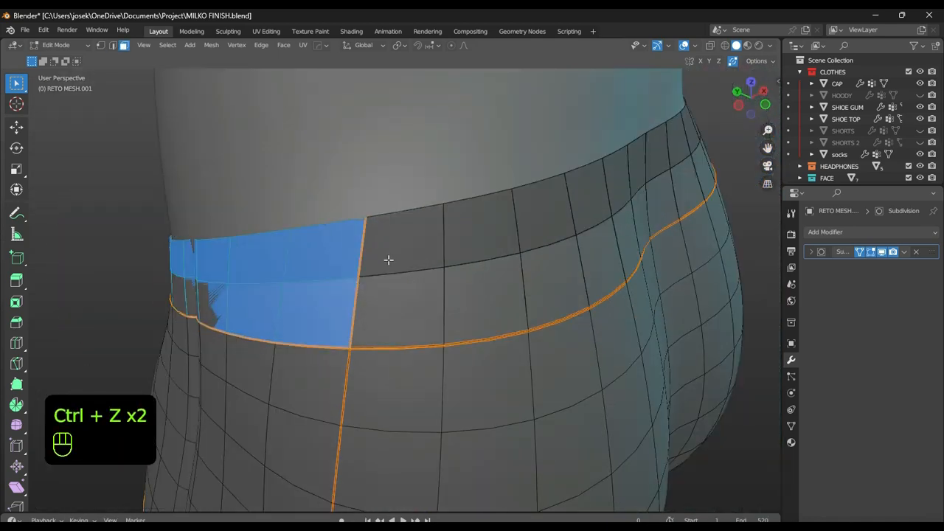
Add the remaining waistband faces behind the side seams to the selection
key("s")
right_click(400, 274)
key("l")
middle_click_drag(401, 273, 560, 229)
Try to scale the waistband to 1.013 and isolate it, and undo the scaling and hiding
key("s")
left_click(573, 288)
middle_click_drag(561, 229, 577, 310, "shift")
scroll(578, 310, "up", 4)
middle_click_drag(472, 258, 520, 250)
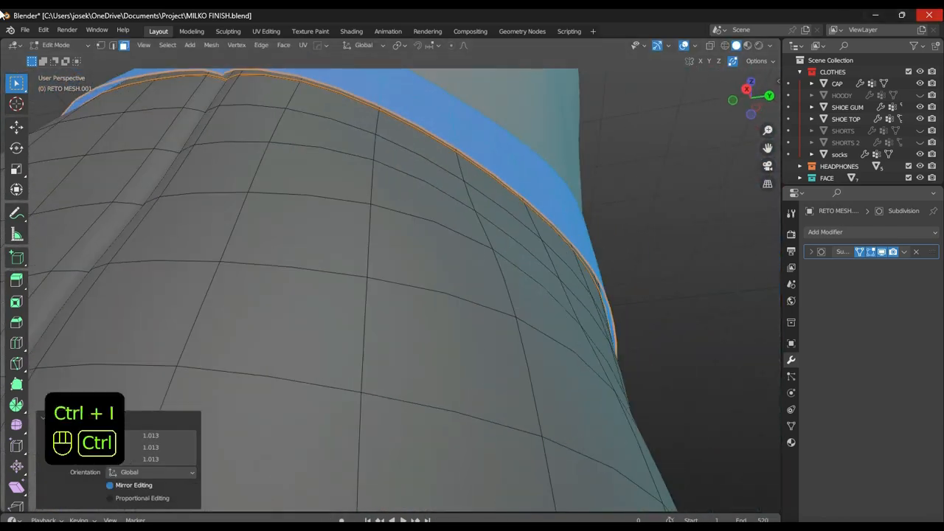
key("h")
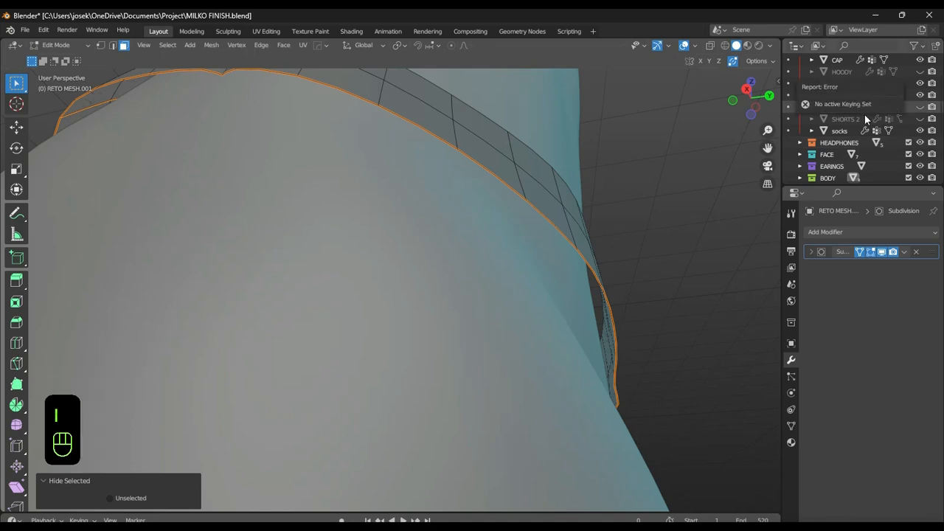
middle_click_drag(693, 142, 655, 184)
scroll(627, 193, "down", 1)
key("ctrl+z")
key("ctrl+z")
key("ctrl+z")
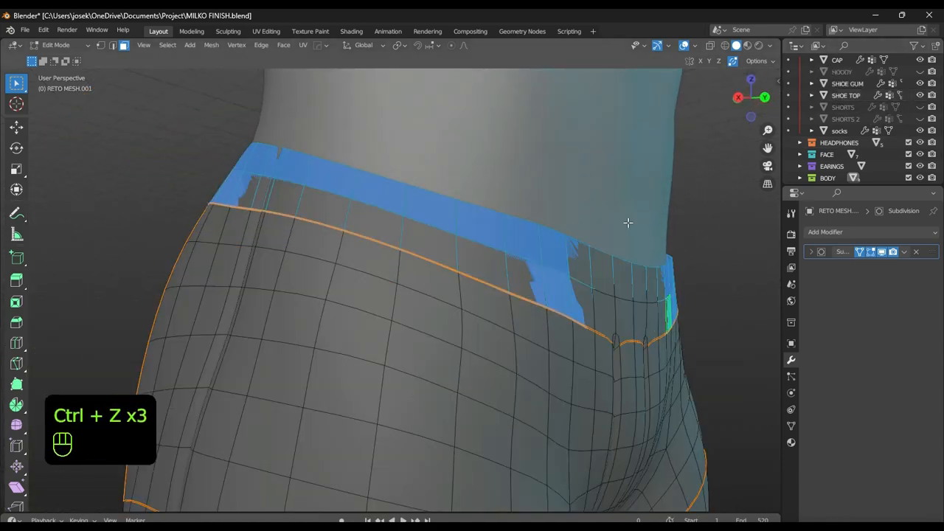
Hide everything except the duplicated waistband and select all of its faces
scroll(634, 223, "up", 2)
middle_click_drag(647, 223, 502, 283)
key("ctrl+i")
key("h")
scroll(662, 243, "down", 2)
key("a")
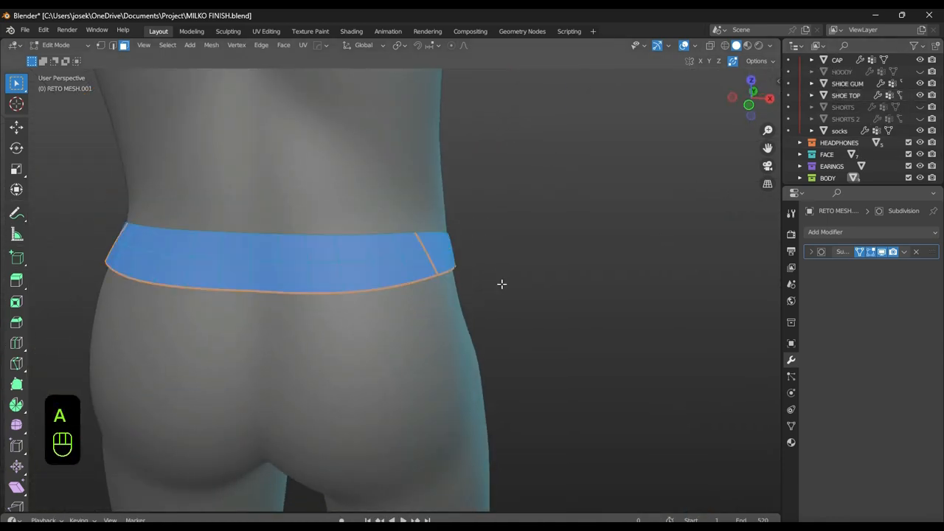
Extrude all waistband faces in place and scale them outward by 1.012 to give the band thickness
key("s")
middle_click_drag(561, 288, 464, 219)
key("e")
right_click(492, 291)
key("s")
left_click(501, 293)
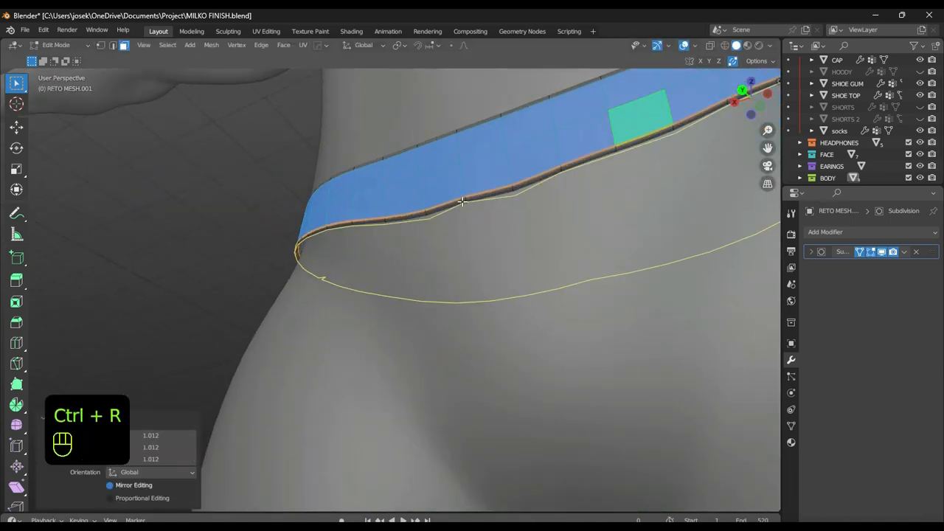
Add supporting edge loops around the waistband's extruded rim, leaving them unslid
left_click(462, 202)
right_click(463, 201)
key("ctrl+z")
key("ctrl+f")
key("ctrl+r")
left_click(517, 192)
right_click(516, 191)
middle_click_drag(517, 192, 537, 243)
key("ctrl+r")
right_click(606, 358)
middle_click_drag(607, 358, 611, 295)
Reveal the pants, select only the linked waistband geometry and hide everything else
key("slash")
key("slash")
key("alt+h")
scroll(541, 337, "down", 3)
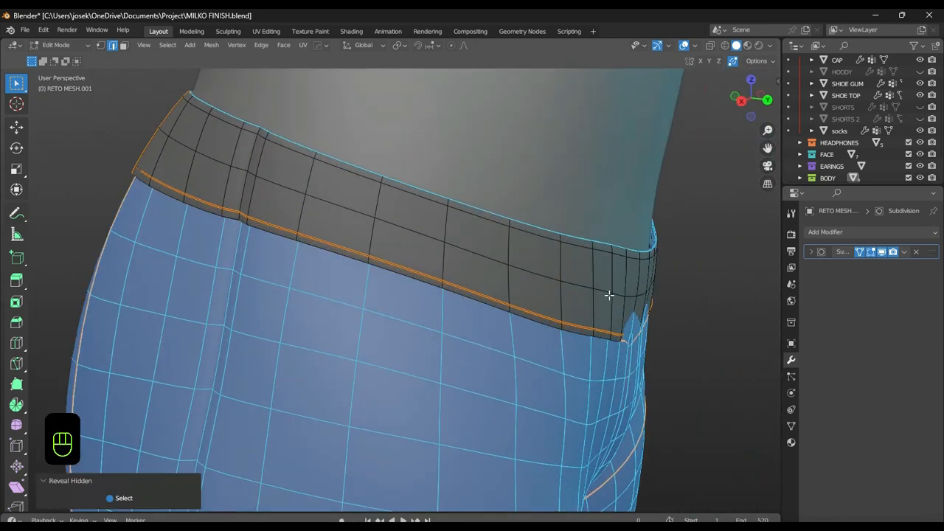
key("alt+a")
key("l")
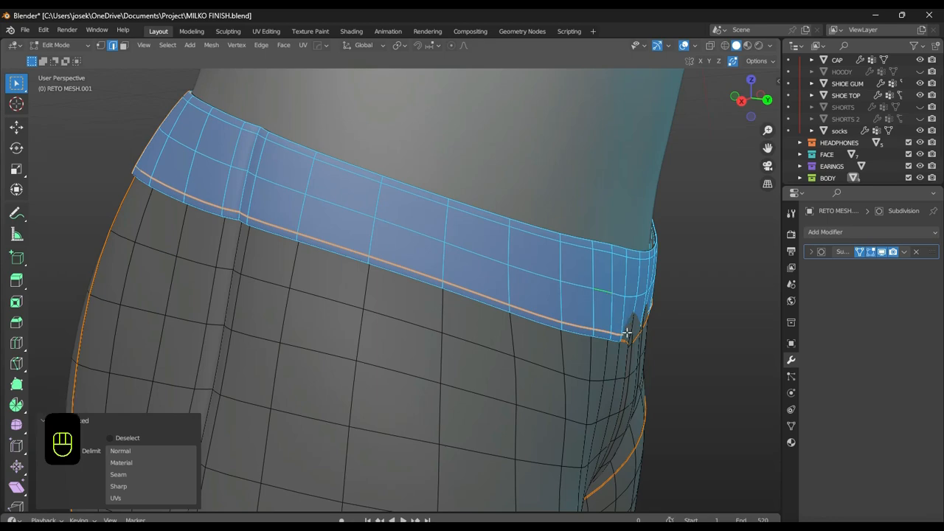
middle_click_drag(626, 334, 627, 349)
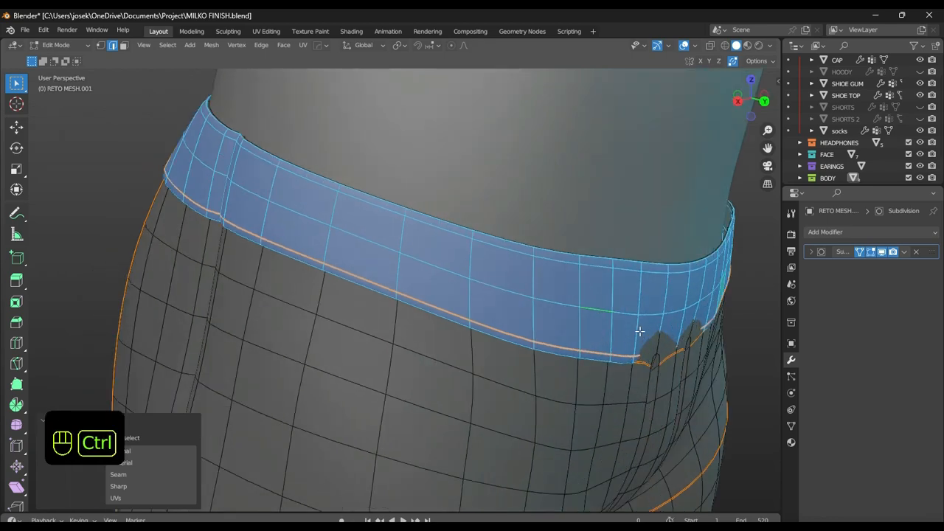
key("ctrl+i")
key("h")
Switch to Sculpt Mode and set the Inflate brush radius to 66 px for the isolated waistband
key("ctrl+Tab")
left_click(666, 399)
key("i")
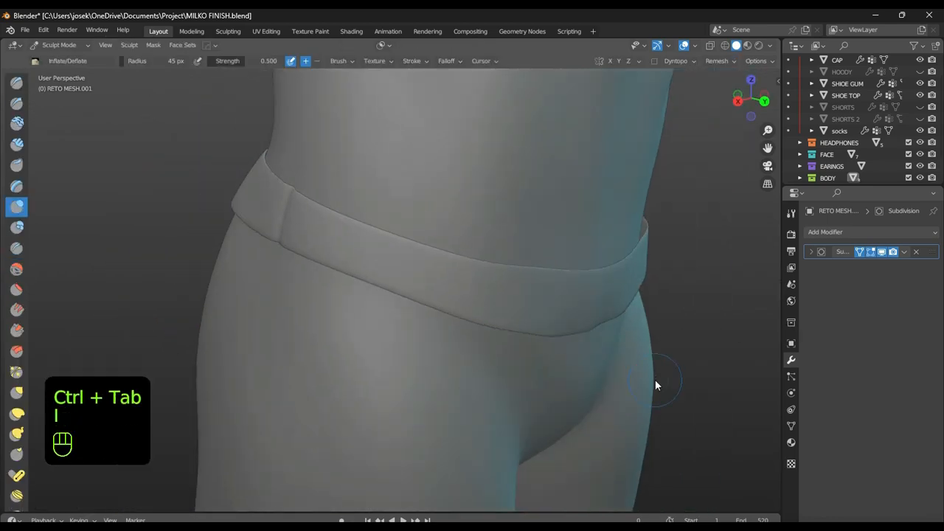
key("f")
key("ctrl+KP_1")
middle_click_drag(516, 313, 119, 345, "alt")
key("ctrl+z")
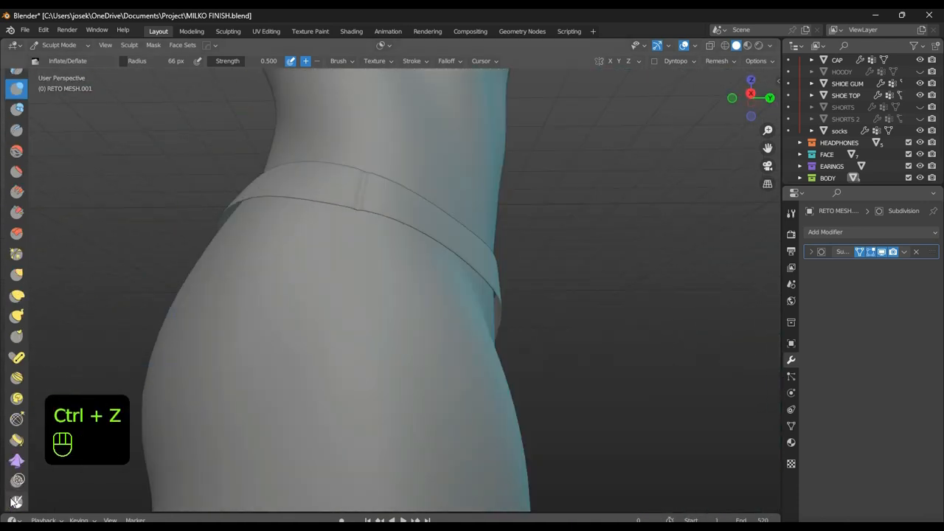
Reshape the isolated waistband with the Grab brush and X symmetry, undoing the unwanted changes
scroll(15, 501, "down", 8)
middle_click_drag(408, 339, 500, 365)
key("alt+h")
key("ctrl+z")
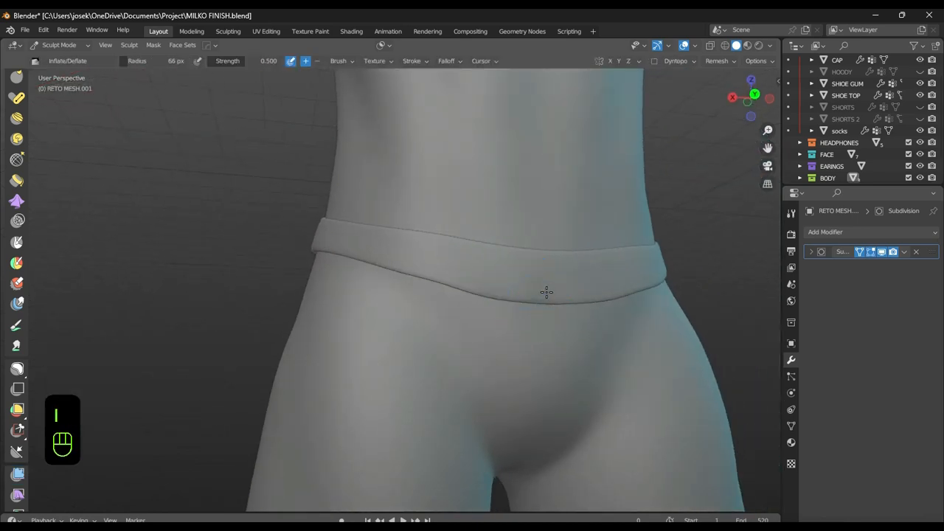
middle_click_drag(547, 292, 374, 291)
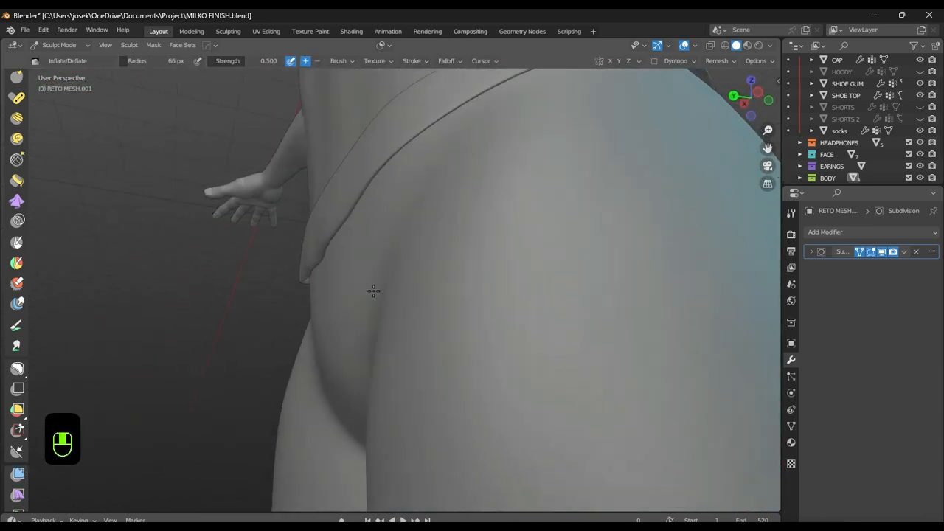
middle_click_drag(301, 273, 681, 182)
key("ctrl+z")
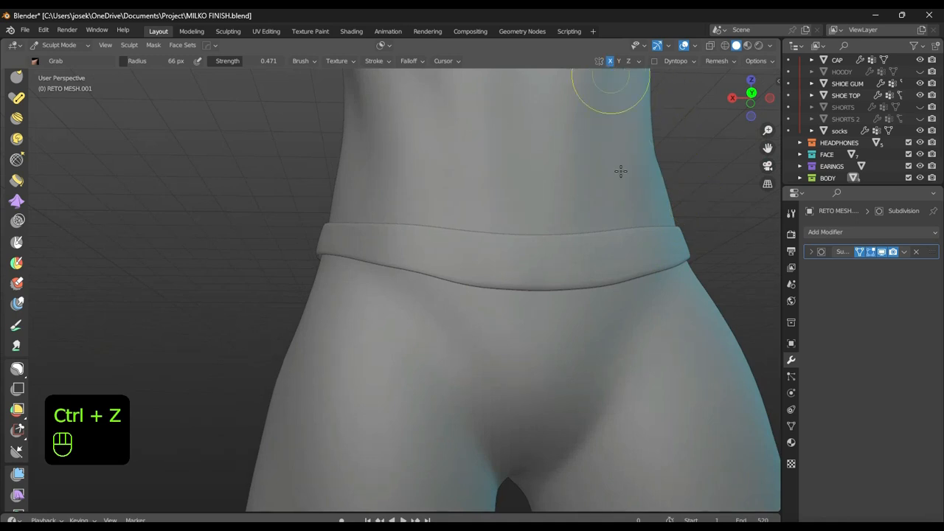
middle_click_drag(621, 171, 607, 331)
Reveal the hidden pants geometry below the waistband and save the file
key("alt+h")
left_click(509, 17)
key("ctrl+s")
scroll(640, 303, "down", 3)
mouse_move(640, 303)
middle_mouse_down()
mouse_move(447, 233)
mouse_move(509, 259)
mouse_move(541, 340)
mouse_move(568, 355)
mouse_move(537, 384)
mouse_move(549, 373)
middle_mouse_up()
Smooth the pants' upper thighs and refine their shape with the Grab brush at a 105 px radius, using X symmetry
key("shift+s")
scroll(585, 337, "up", 1)
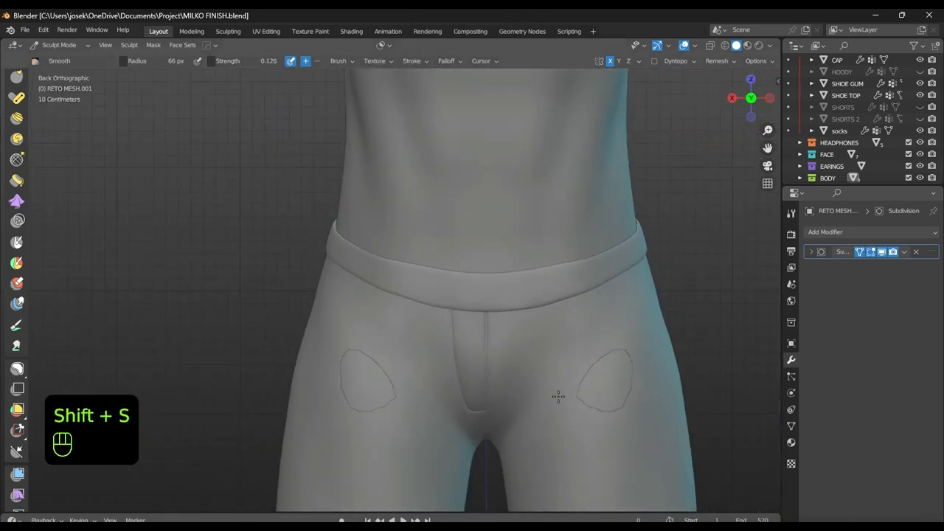
key("f")
left_click(608, 391)
middle_click_drag(611, 395, 501, 425)
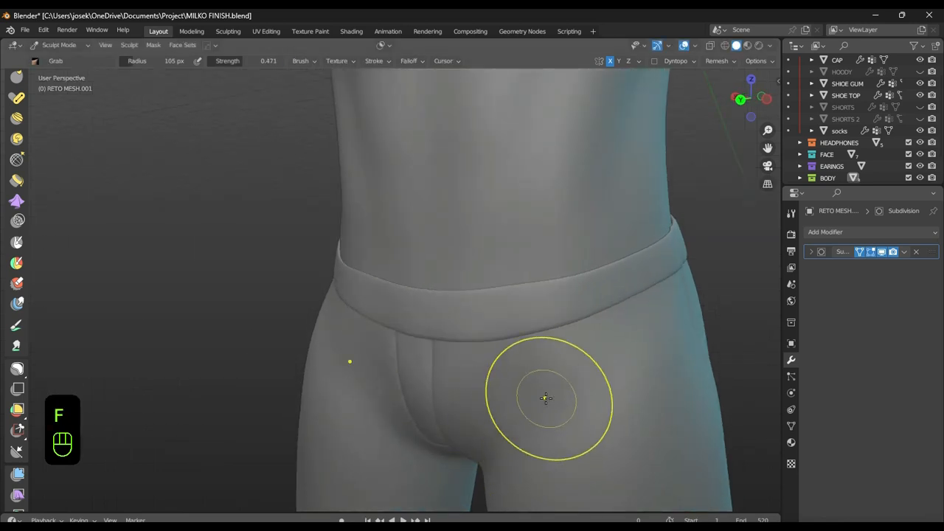
middle_click_drag(546, 398, 573, 341)
scroll(564, 359, "up", 1)
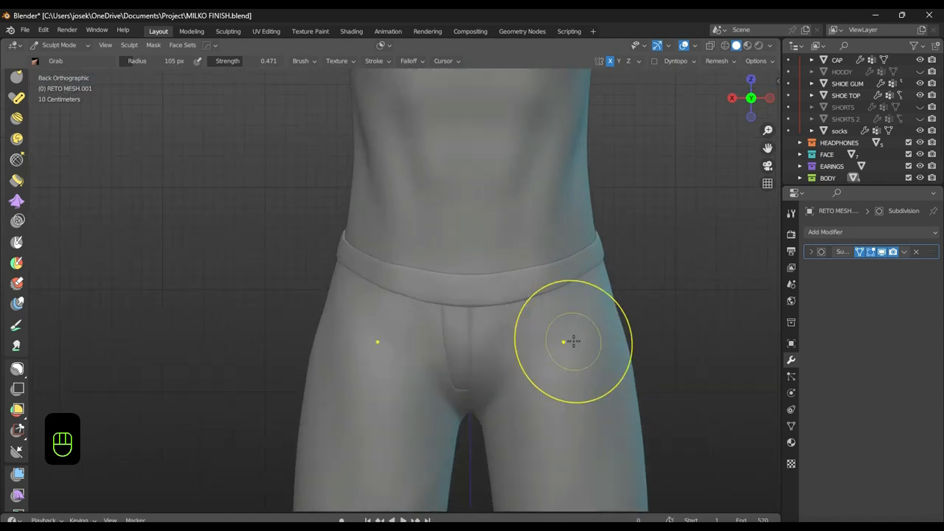
Return to Edit Mode and hide the linked waistband geometry to expose the fly grooves beneath it
key("ctrl+Tab")
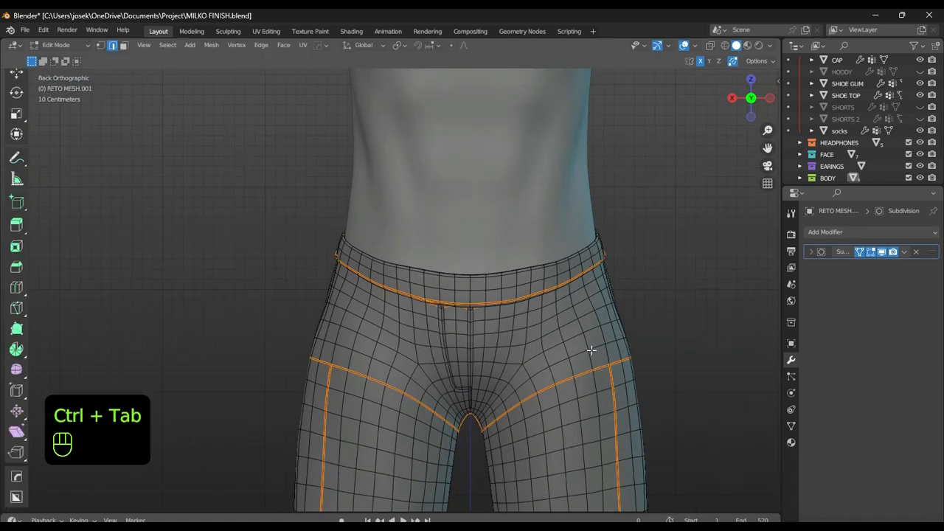
scroll(565, 302, "up", 3)
key("l")
key("h")
middle_click_drag(560, 331, 561, 317, "shift")
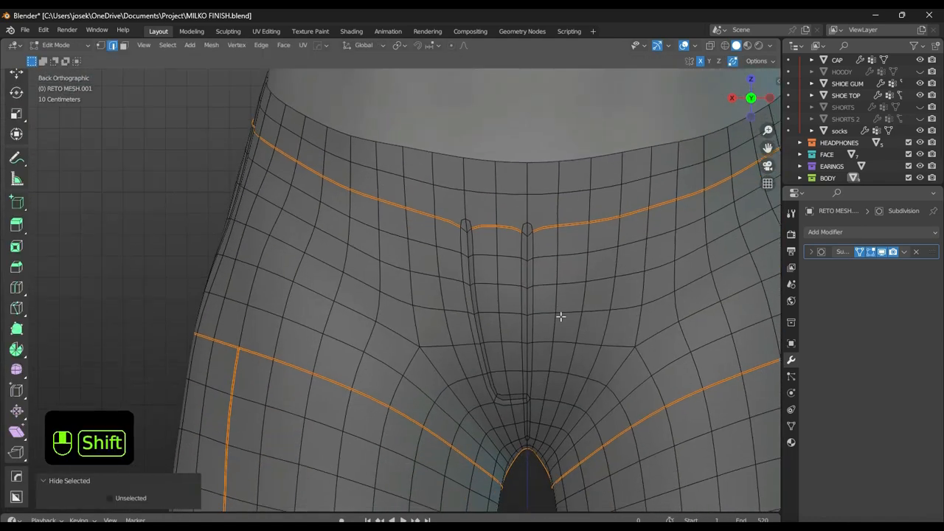
Dissolve the edge loops outlining the side fly groove and the central fly groove
scroll(521, 325, "up", 2)
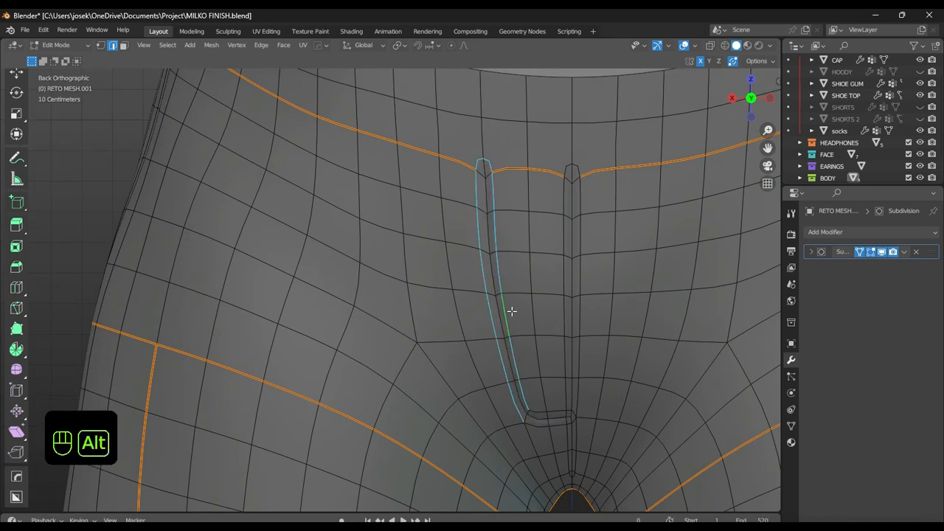
key("x")
left_click(523, 326)
left_click(582, 303, "alt")
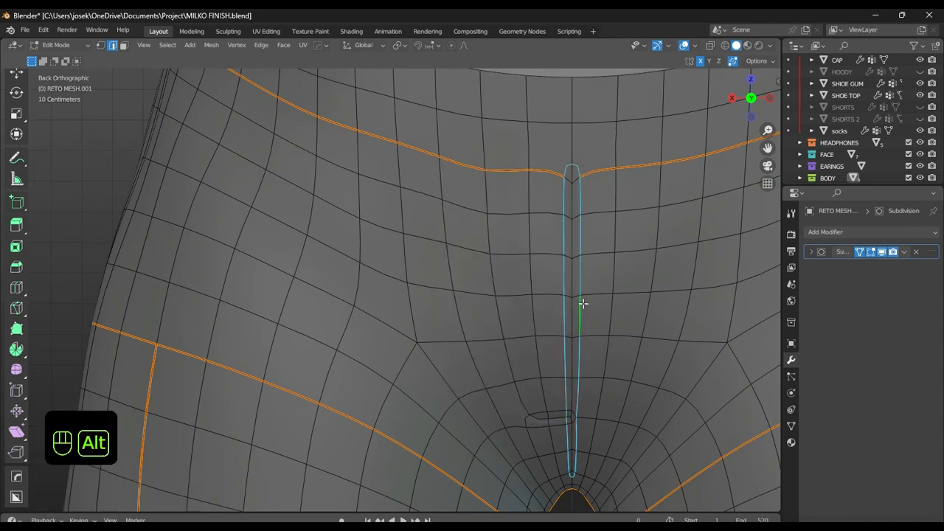
key("x")
left_click(579, 312)
Switch to vertex selection at the leftover groove below the fly and turn off the Subdivision modifier's viewport display
left_click(559, 423, "alt")
scroll(565, 416, "down", 3)
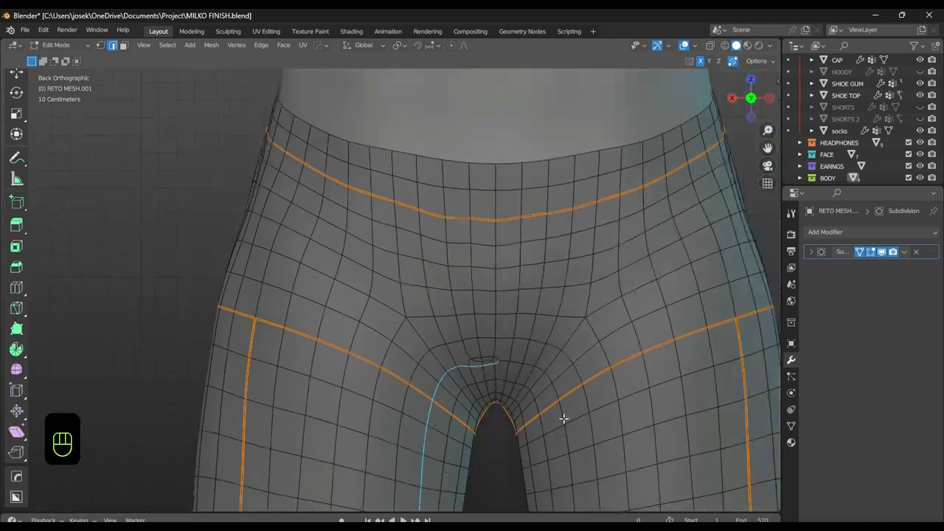
scroll(563, 419, "up", 3)
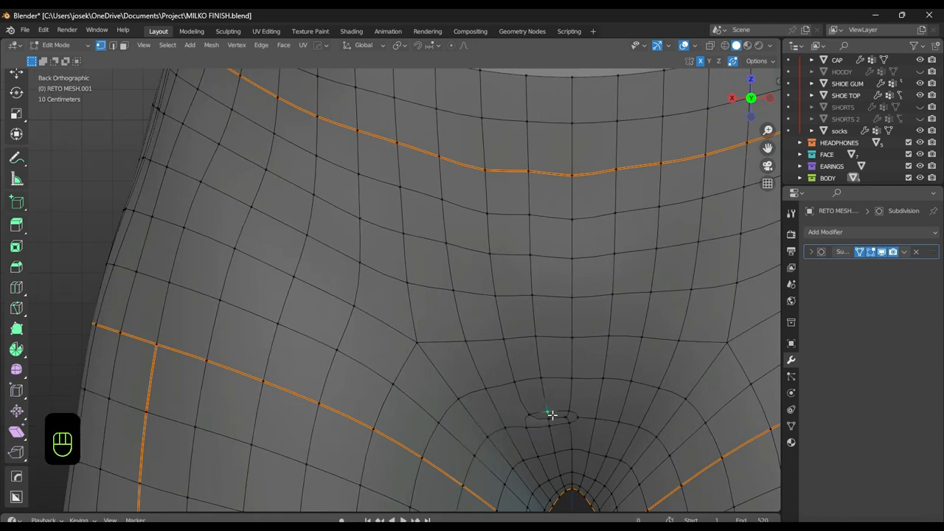
left_click(551, 434)
scroll(568, 423, "up", 1)
key("ctrl+z")
left_click(882, 252)
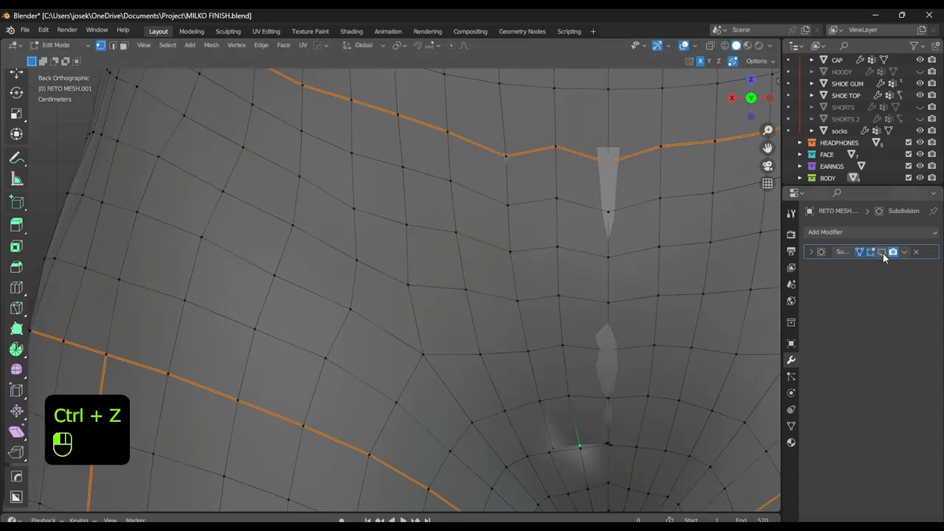
scroll(520, 379, "up", 1)
middle_click_drag(601, 459, 490, 405, "shift")
middle_click_drag(490, 406, 501, 312, "shift")
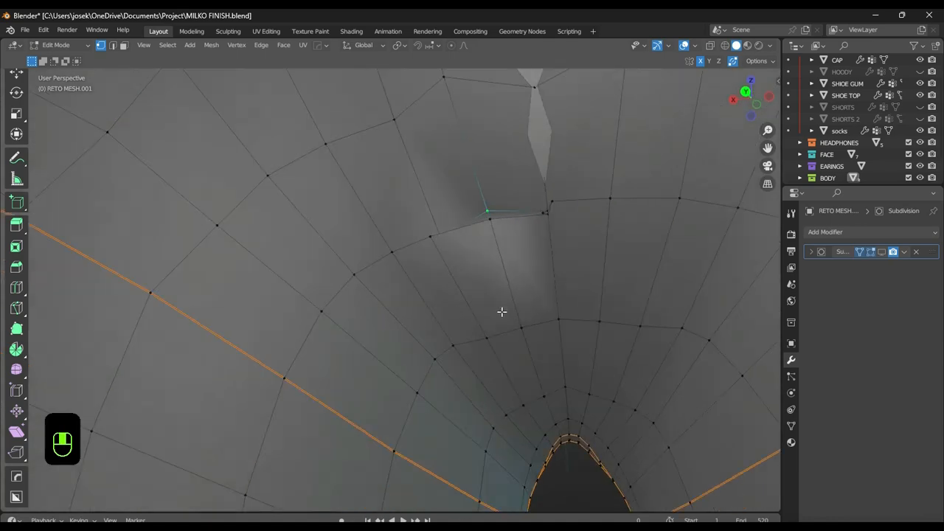
Show the mesh in wireframe and slide the stray vertices of the leftover groove below the fly along their edges
key("z")
scroll(550, 284, "down", 2)
middle_click_drag(551, 285, 448, 312)
left_click(523, 287, "shift")
left_click(472, 343)
key("g")
key("g")
key("g")
key("g")
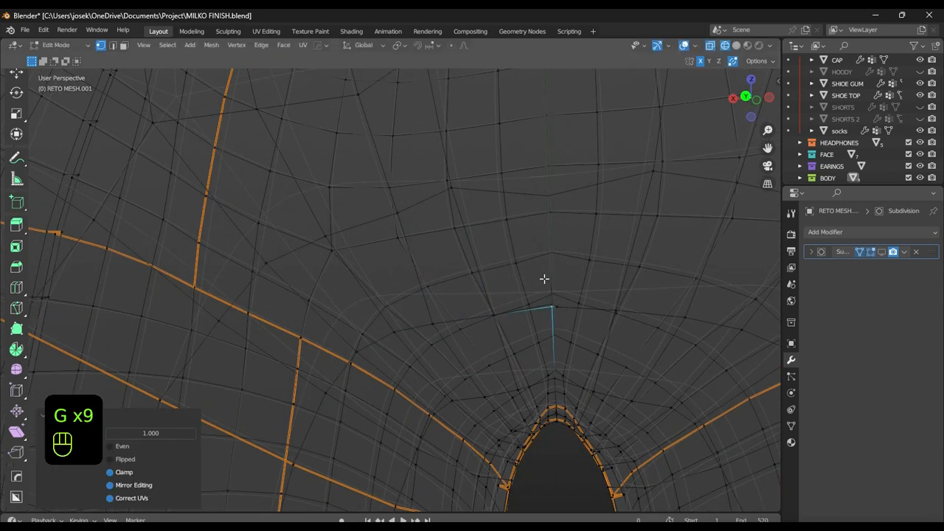
Slide the remaining uneven vertices around the crotch into line with the neighbouring edges and return to solid shading
middle_click_drag(544, 279, 538, 276)
key("g")
key("g")
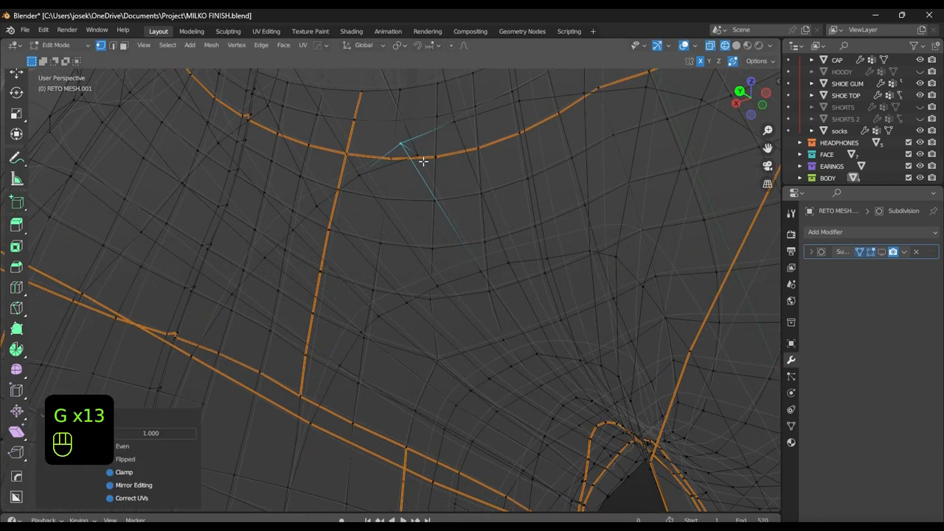
key("g")
key("g")
mouse_move(388, 141)
middle_mouse_down()
mouse_move(499, 264)
mouse_move(546, 265)
middle_mouse_up()
key("z")
key("s")
left_click(600, 278)
middle_click_drag(600, 278, 467, 364)
key("g")
key("g")
Select the vertical edge loop at the centre of the crotch, scale it and raise it about 0.023 m along Z
left_click(319, 332)
left_click(318, 333, "alt")
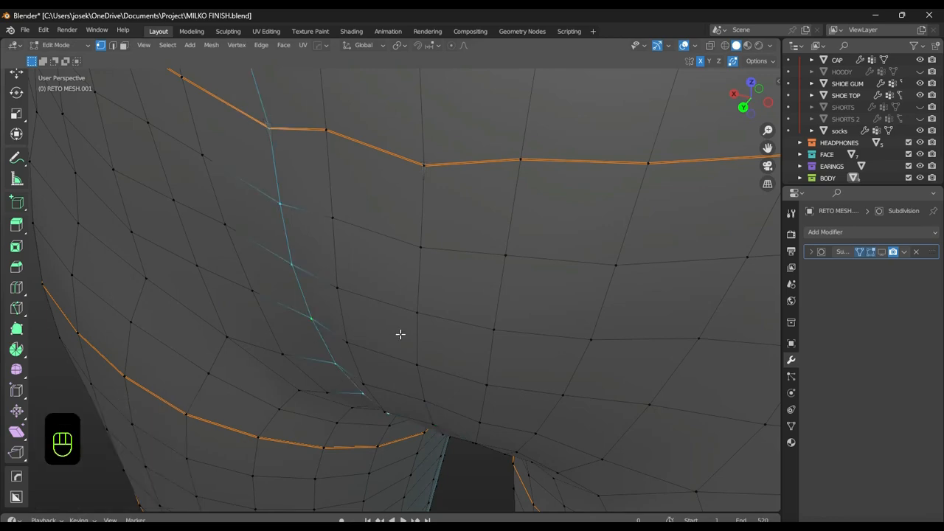
key("s")
left_click(339, 386)
middle_click_drag(339, 386, 490, 374)
scroll(489, 375, "down", 2)
key("g")
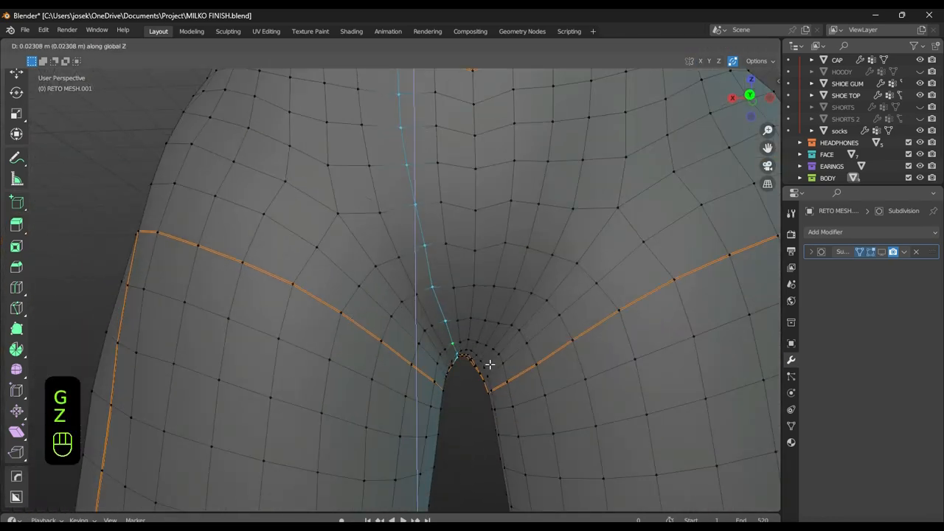
left_click(490, 365)
Apply Smooth Vertices to the centre crotch loop with one repetition at 0.500 and save the file
scroll(495, 410, "down", 4)
right_click(485, 410)
left_click(485, 410)
scroll(485, 352, "up", 4)
key("ctrl+s")
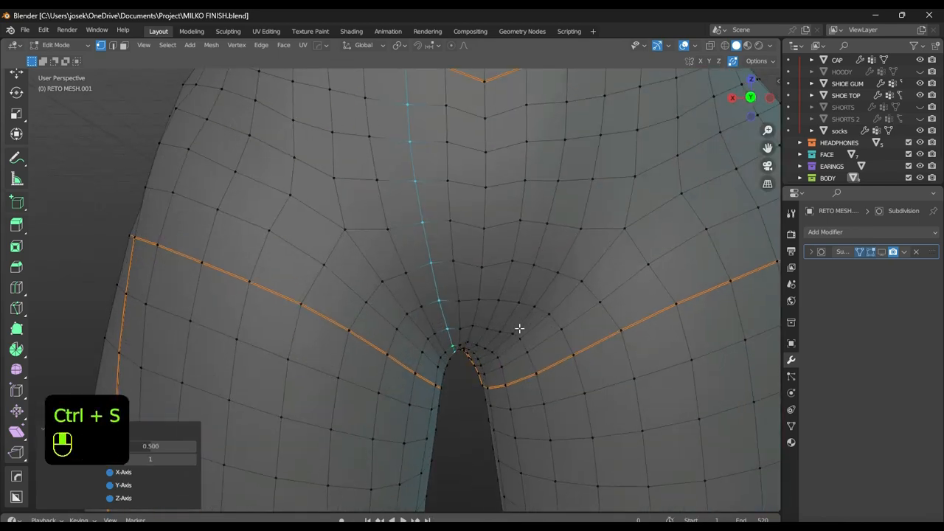
Lower the centre crotch loop about 0.016 m along Z, smooth its vertices, save and switch to the back orthographic view
mouse_move(520, 329)
middle_mouse_down()
mouse_move(518, 451)
mouse_move(497, 428)
mouse_move(504, 333)
middle_mouse_up()
key("g")
key("z")
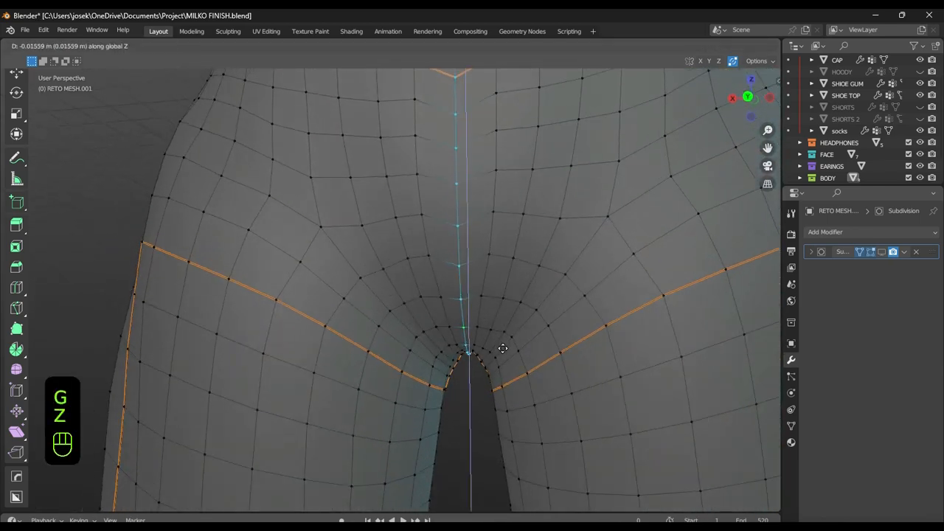
left_click(503, 349)
right_click(505, 351)
left_click(468, 419)
key("ctrl+s")
key("ctrl+KP_1")
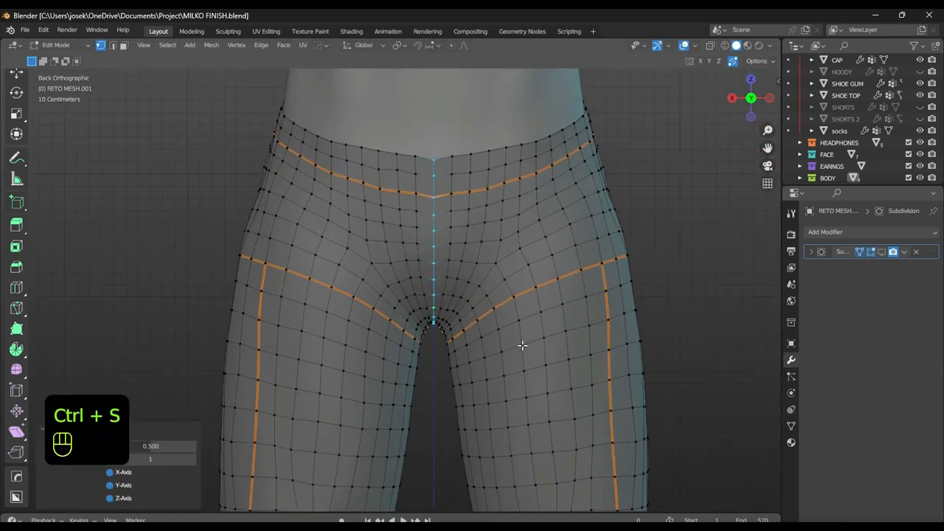
Raise the centre vertex of the pants' waist edge about 0.019 m along Z and re-enable the Subdivision modifier's viewport display
key("g")
key("z")
left_click(600, 293)
left_click(880, 252)
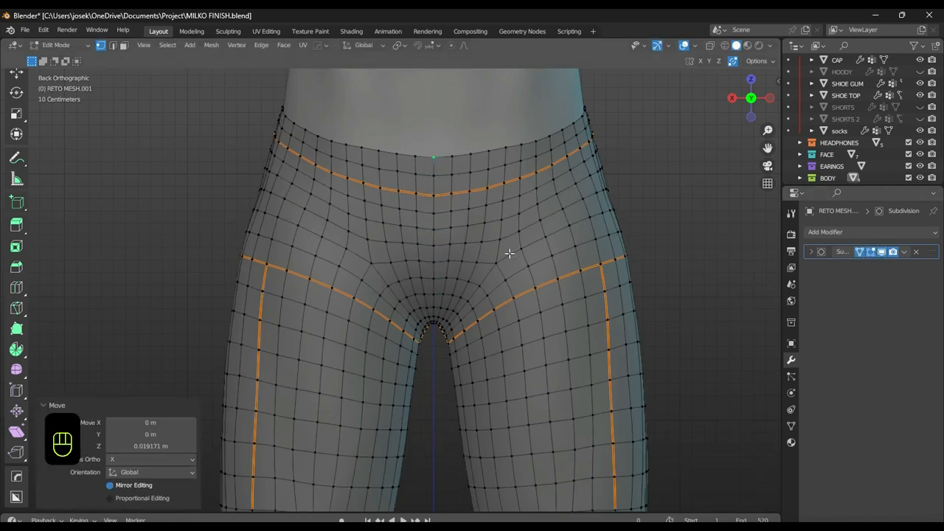
Return the pants to Object Mode, check the smoothed crotch area and save the file
scroll(509, 253, "up", 3)
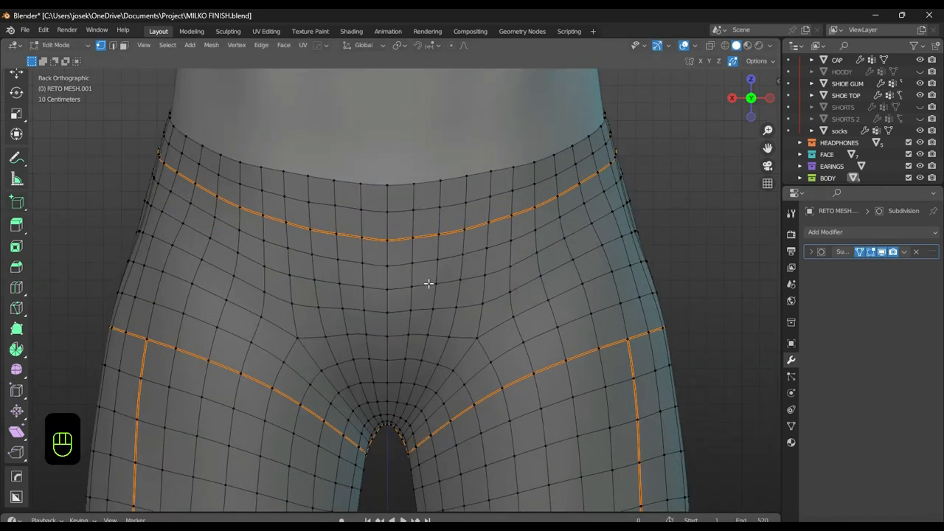
middle_click_drag(429, 284, 400, 320, "alt")
key("ctrl+Tab")
left_click(413, 317)
scroll(618, 322, "down", 3)
key("ctrl+s")
middle_click_drag(617, 322, 433, 270, "alt")
Reveal the hidden waistband geometry in Edit Mode and return to Object Mode
key("Tab")
scroll(440, 284, "up", 3)
scroll(509, 295, "up", 1)
key("super")
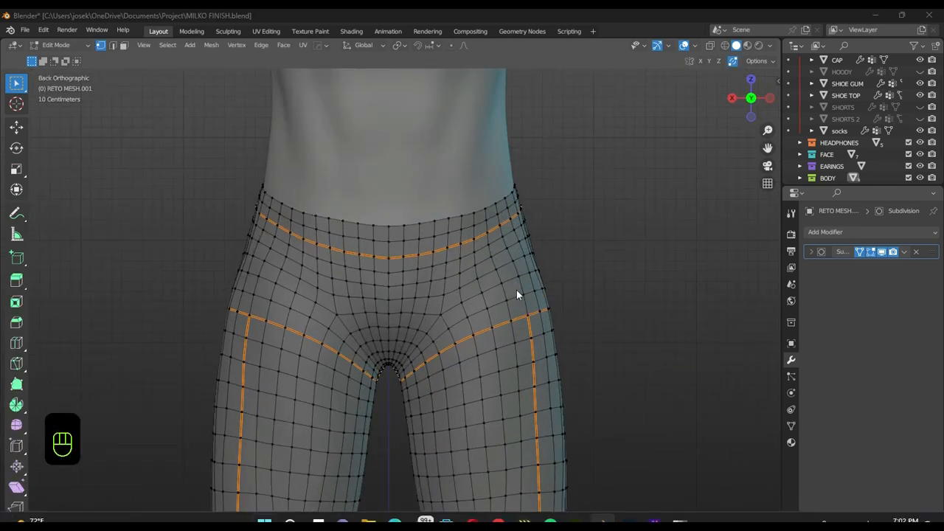
key("alt+h")
key("ctrl+Tab")
left_click(546, 262)
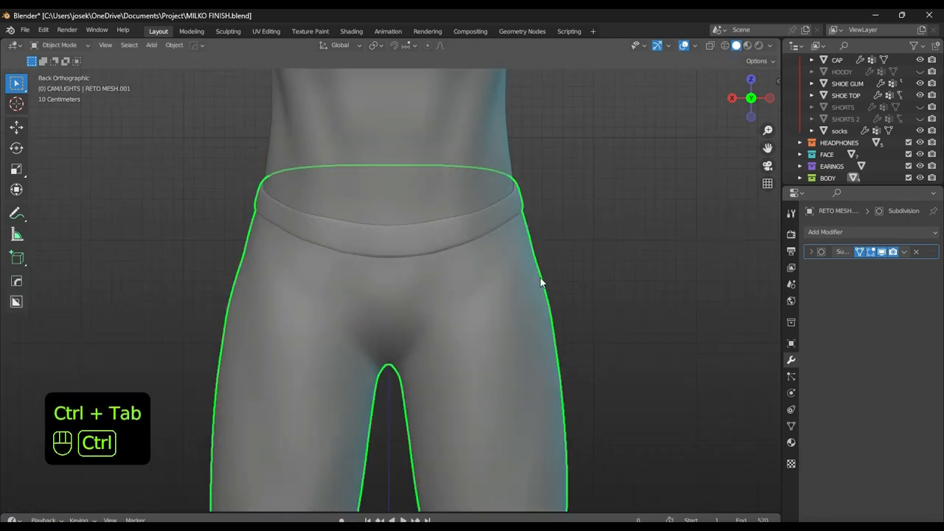
Examine the waistband's fit around the hips, undo the stray changes and save the file in Object Mode
key("ctrl+z")
scroll(501, 239, "up", 6)
middle_click_drag(502, 240, 295, 339)
key("slash")
scroll(457, 166, "up", 4)
middle_click_drag(458, 166, 515, 239)
scroll(470, 212, "up", 3)
key("ctrl+z")
key("ctrl+Tab")
left_click(446, 245)
key("ctrl+s")
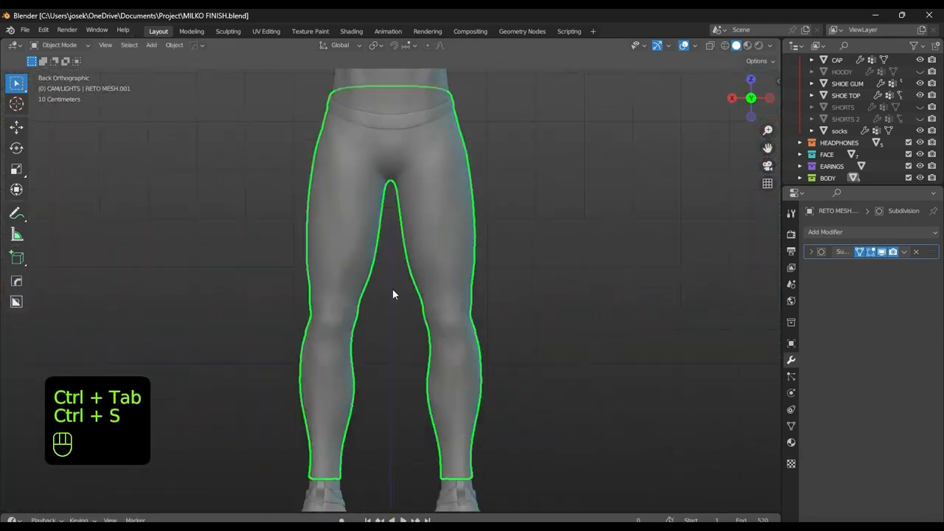
Select the lowest face loop around both ankles of the pants in Edit Mode and duplicate it in place
middle_click_drag(393, 288, 531, 302)
key("ctrl+Tab")
scroll(628, 331, "up", 6)
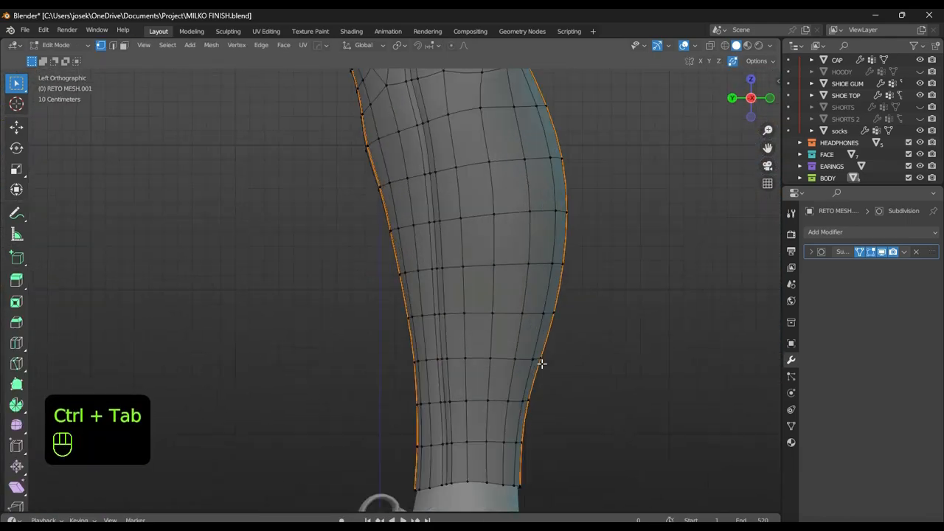
key("super")
left_click(471, 371)
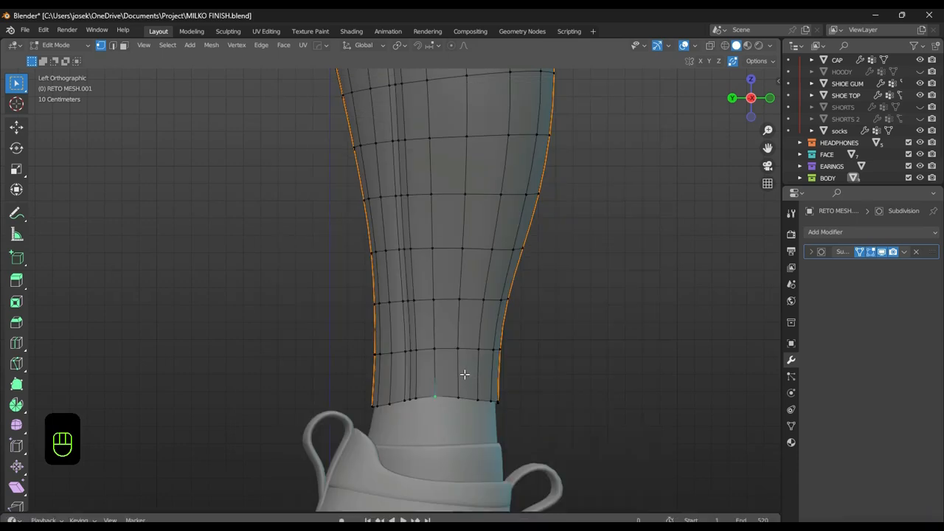
left_click(459, 378, "alt")
key("ctrl+KP_1")
key("shift+d")
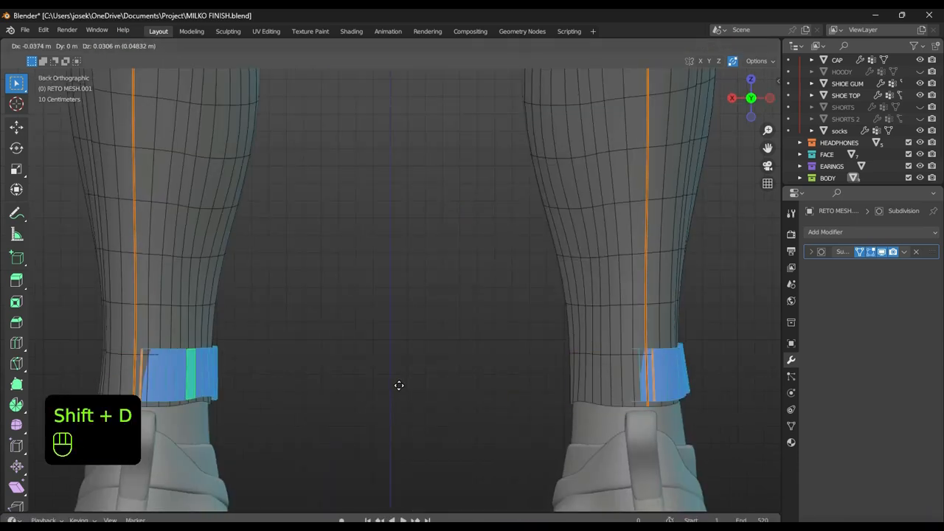
right_click(447, 379)
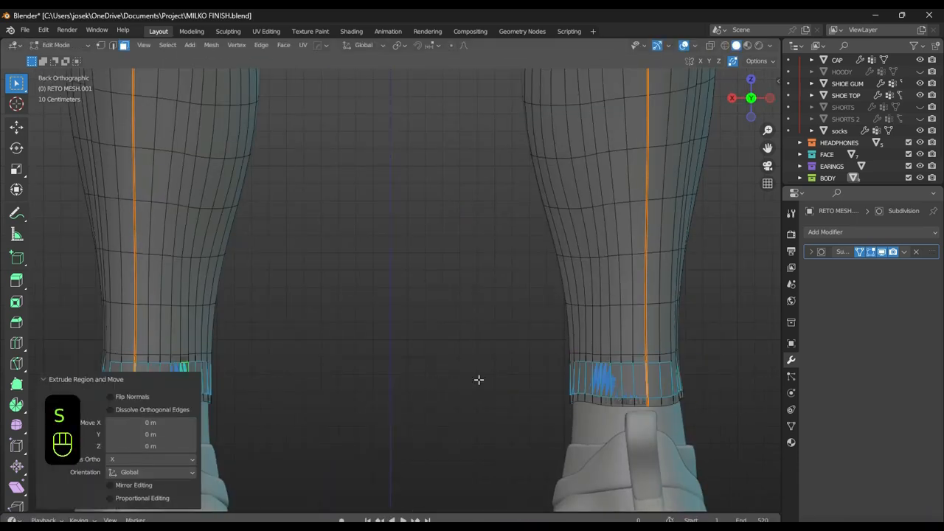
Extrude the duplicated ankle bands and scale each about its own centre by 1.079 to form cuffs
key("slash")
key("slash")
key("period")
left_click(472, 447)
key("s")
left_click(457, 403)
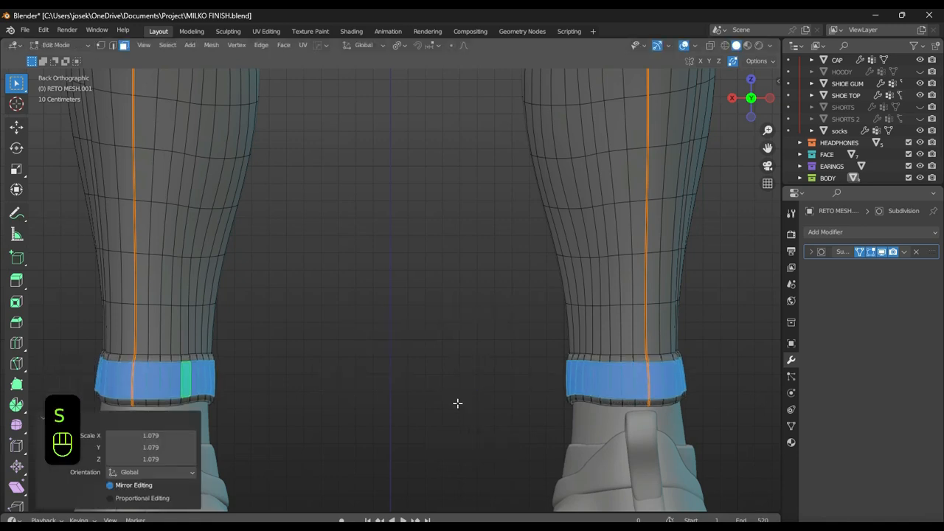
Return to Object Mode, check the new ankle cuffs against the whole legs and save the file
left_click(461, 433)
middle_click_drag(472, 425, 472, 376, "alt")
key("ctrl+Tab")
scroll(405, 398, "down", 2)
key("ctrl+s")
left_click(665, 335)
scroll(472, 364, "down", 4)
middle_click_drag(487, 350, 440, 232, "alt")
scroll(423, 315, "up", 1)
key("ctrl+s")
left_click(509, 208)
key("ctrl+Tab")
left_click(731, 211)
mouse_move(731, 211)
middle_mouse_down("alt")
mouse_move(365, 226)
mouse_move(512, 185)
middle_mouse_up("alt")
scroll(364, 288, "up", 2)
scroll(428, 268, "down", 2)
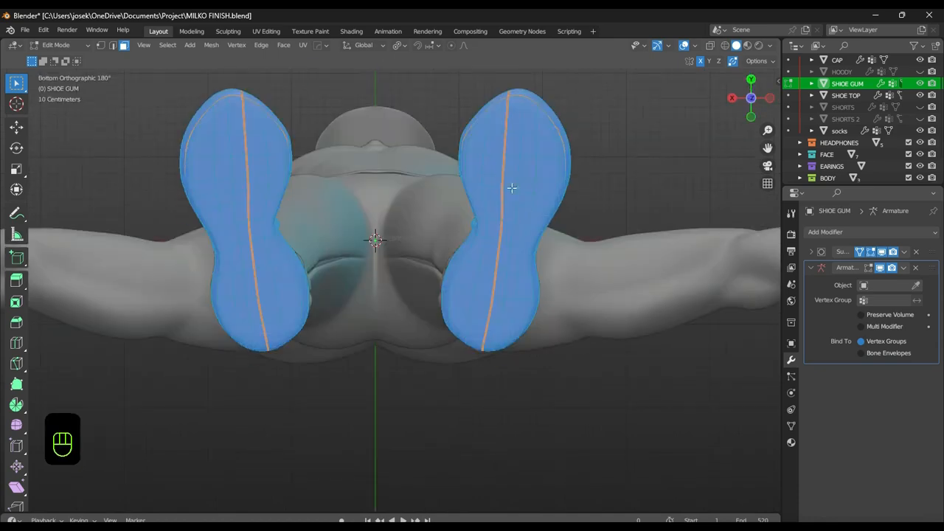
key("ctrl+Tab")
left_click(524, 223)
Examine the groove running down the outer side of the pants' legs from several angles
mouse_move(525, 223)
middle_mouse_down()
mouse_move(534, 352)
mouse_move(312, 280)
mouse_move(411, 337)
mouse_move(485, 302)
mouse_move(566, 305)
mouse_move(679, 354)
mouse_move(516, 299)
mouse_move(657, 295)
mouse_move(315, 267)
mouse_move(386, 263)
middle_mouse_up()
scroll(313, 281, "up", 1)
key("ctrl+s")
middle_click_drag(474, 317, 443, 193, "shift")
middle_click_drag(506, 297, 435, 291, "alt")
middle_click_drag(457, 214, 517, 367, "shift")
scroll(386, 260, "up", 5)
middle_click_drag(387, 260, 278, 311, "shift")
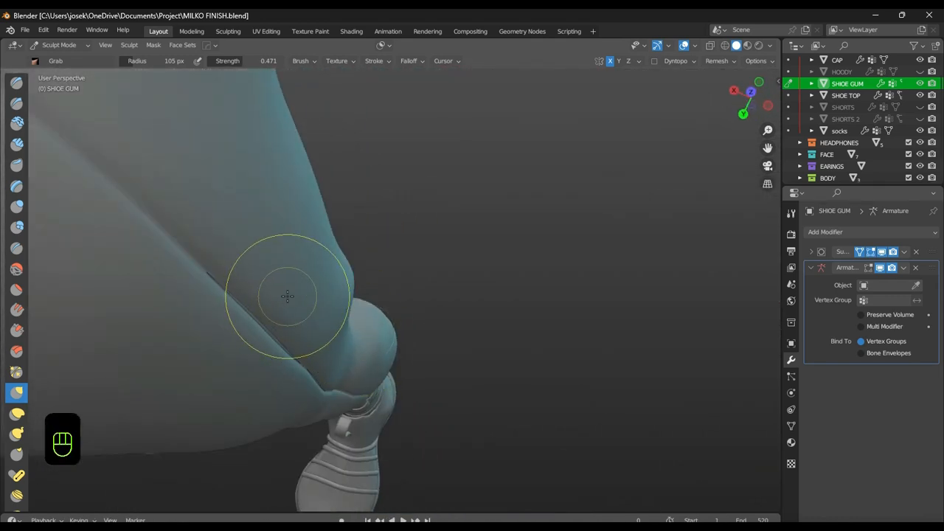
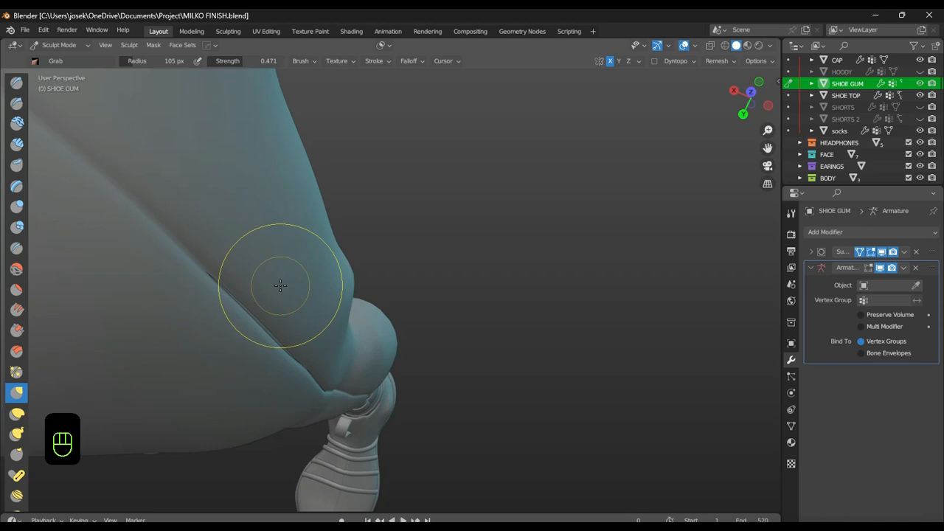
scroll(413, 325, "down", 5)
key("ctrl+Tab")
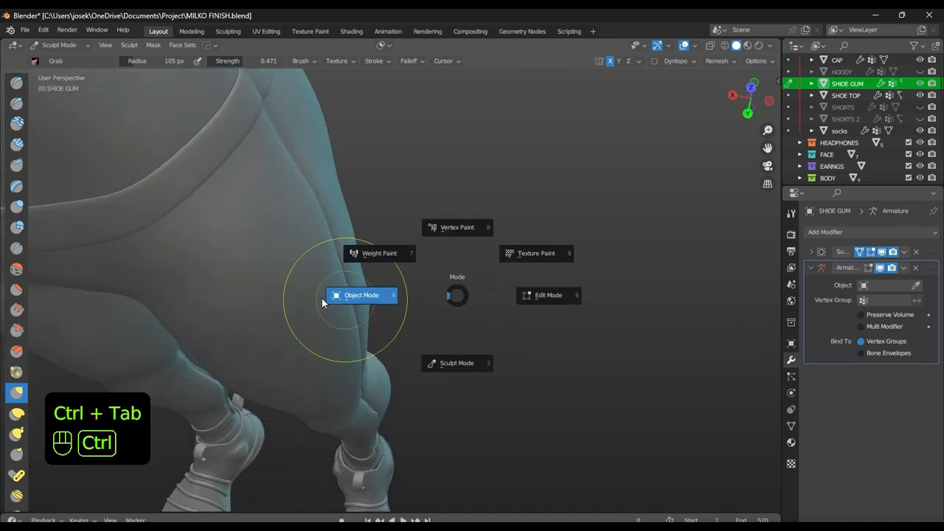
Leave the shoe sole's Sculpt Mode, open the pants in Edit Mode and isolate them in local view
left_click(322, 298)
key("ctrl+Tab")
key("Escape")
left_click(355, 306)
key("ctrl+Tab")
left_click(610, 294)
middle_click_drag(610, 293, 473, 317)
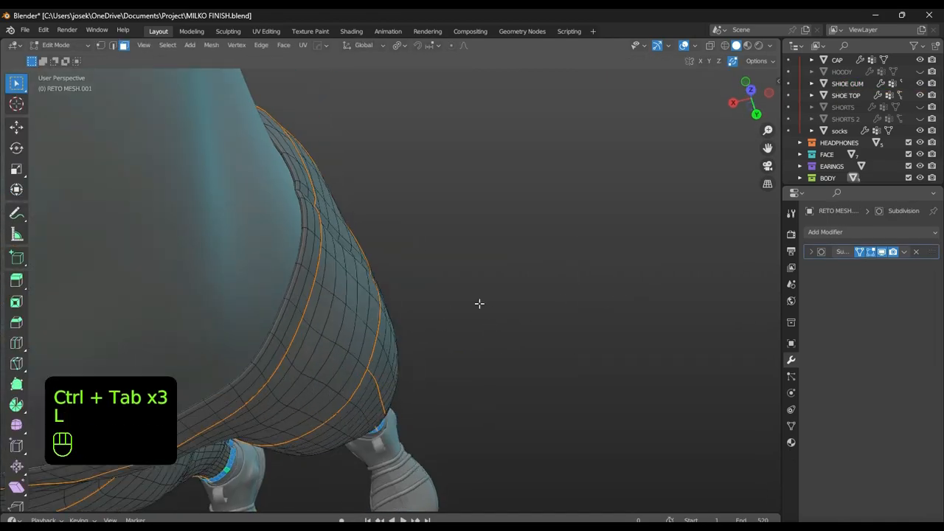
key("slash")
scroll(492, 297, "up", 8)
Select the edge loop along the outer side groove of both legs in edge selection and scale it inward along X
left_click(575, 202, "alt")
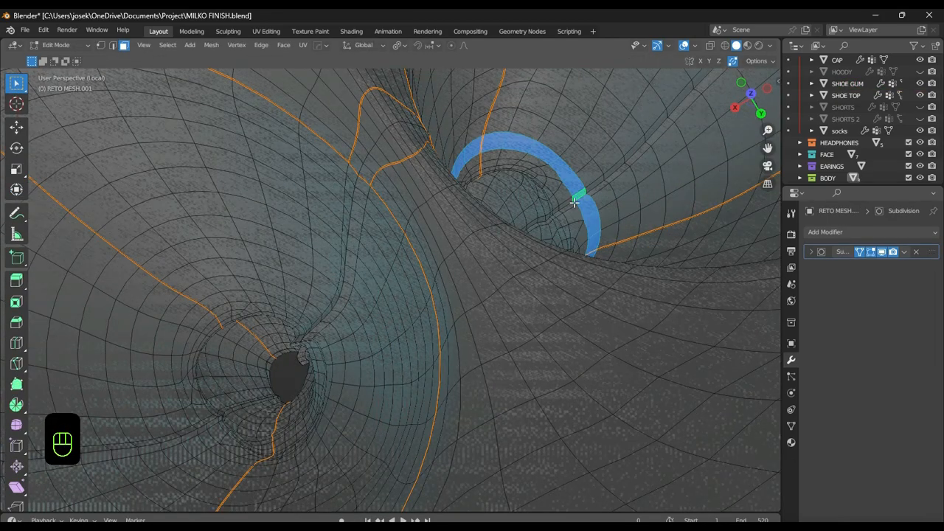
key("2")
middle_click_drag(327, 316, 270, 342)
left_click(259, 341, "alt")
key("s")
key("x")
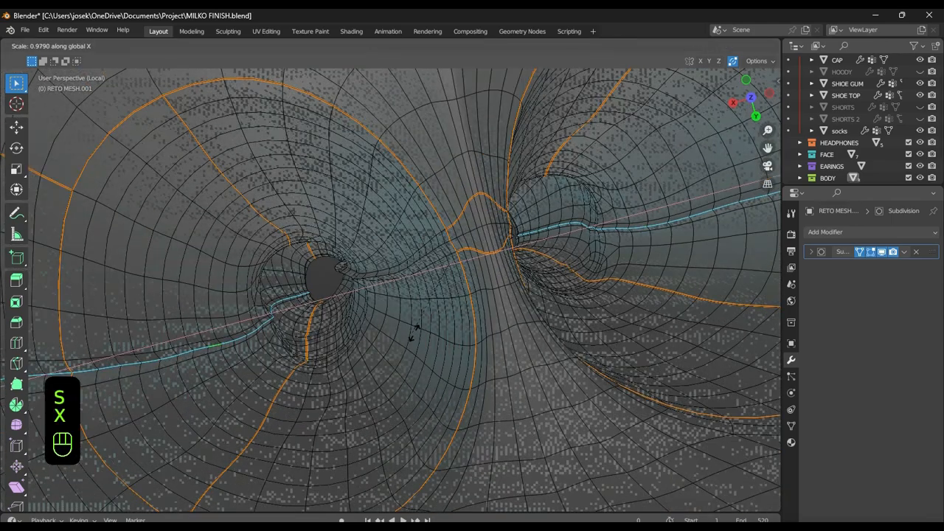
left_click(414, 332)
Leave local view and scale the side groove loop further inward along X with the Subdivision display off, then turn it back on
left_click(886, 254)
key("slash")
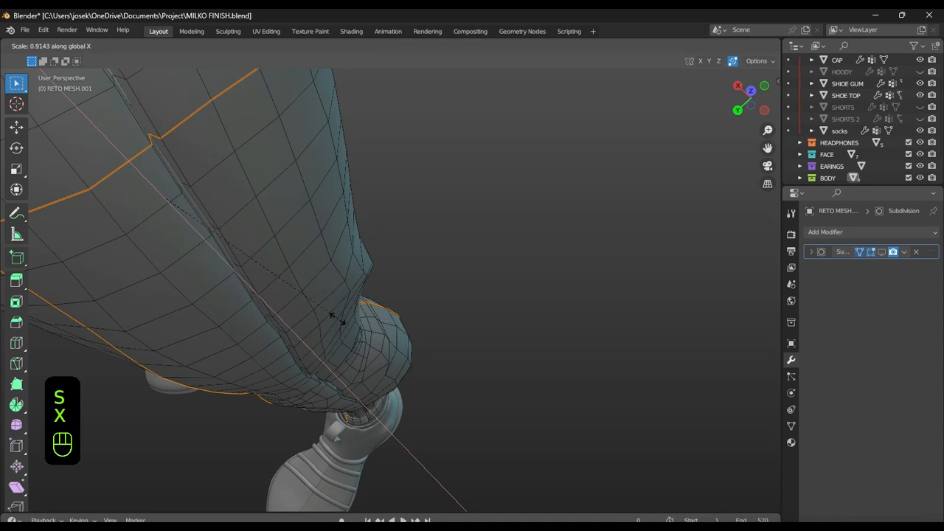
left_click(165, 231)
middle_click_drag(249, 223, 347, 266)
left_click(881, 252)
middle_click_drag(526, 280, 293, 276)
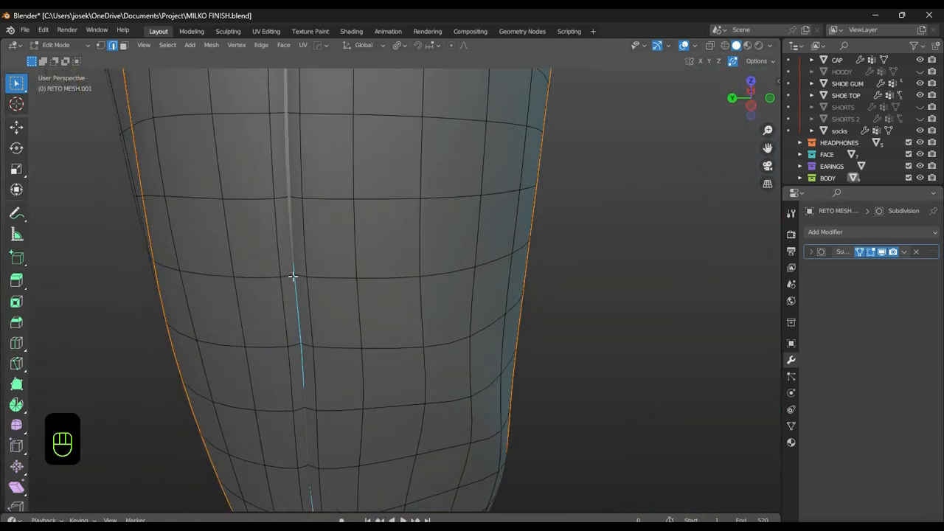
Move uneven segments of the outer side groove along X to even its depth, return to Object Mode and save
key("g")
key("x")
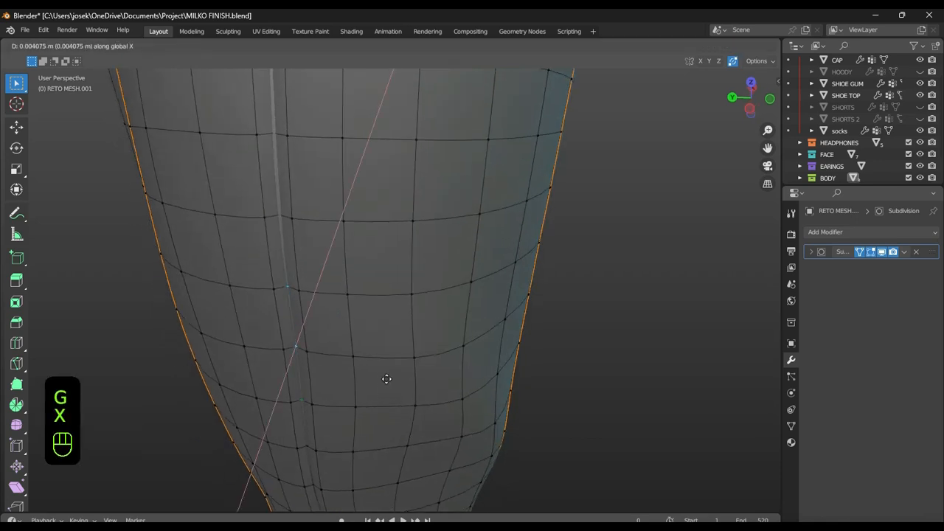
middle_click_drag(760, 62, 286, 259)
left_click(388, 258)
key("g")
key("x")
middle_click_drag(364, 303, 445, 217)
left_click(323, 302)
key("ctrl+Tab")
scroll(376, 271, "down", 2)
key("ctrl+s")
Move uneven vertices of the outer side groove on the lower leg to even its depth
key("ctrl+Tab")
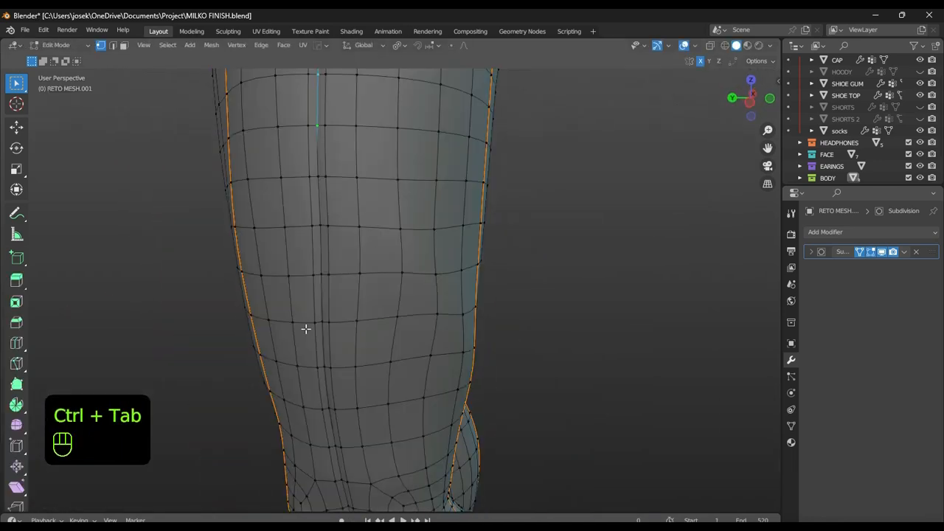
middle_click_drag(413, 347, 458, 214)
key("x")
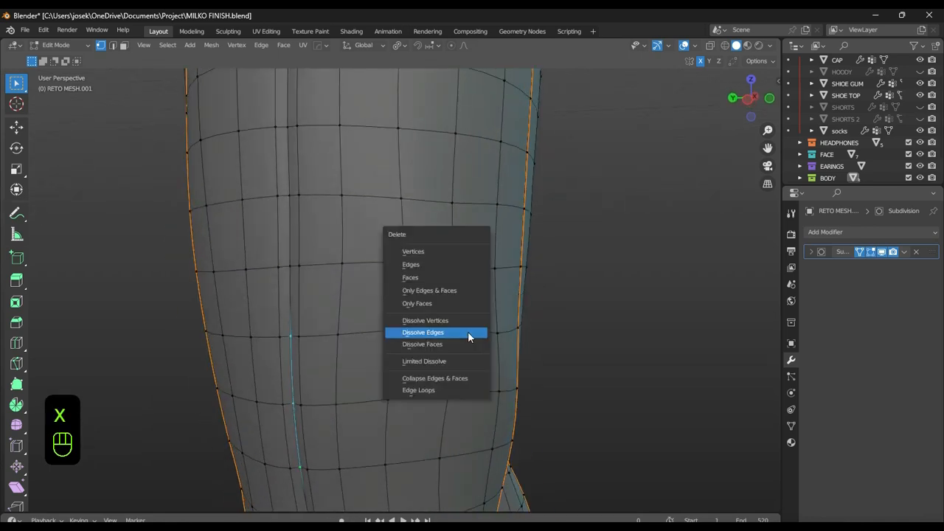
key("g")
key("ctrl+Tab")
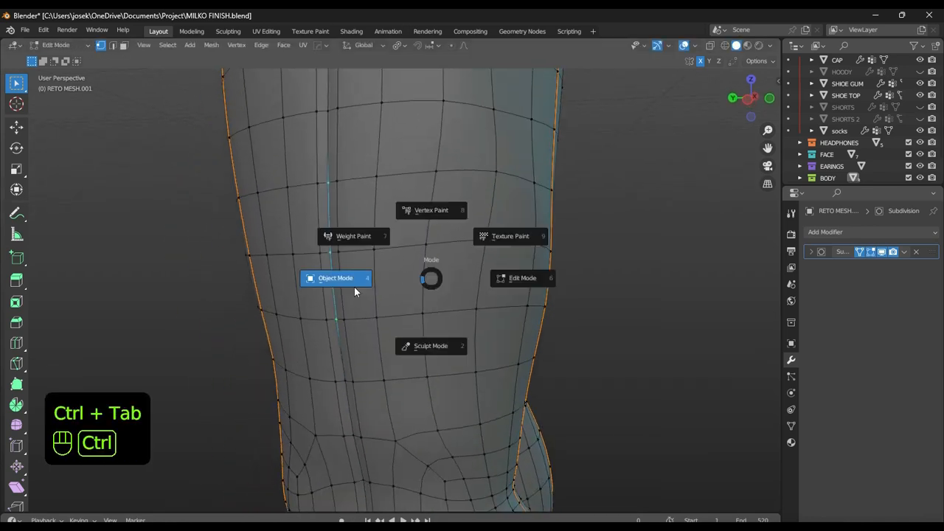
middle_click_drag(343, 289, 379, 299)
Undo the last vertex move, smooth the selected side groove vertices, return to Object Mode and save
key("ctrl+z")
right_click(383, 421)
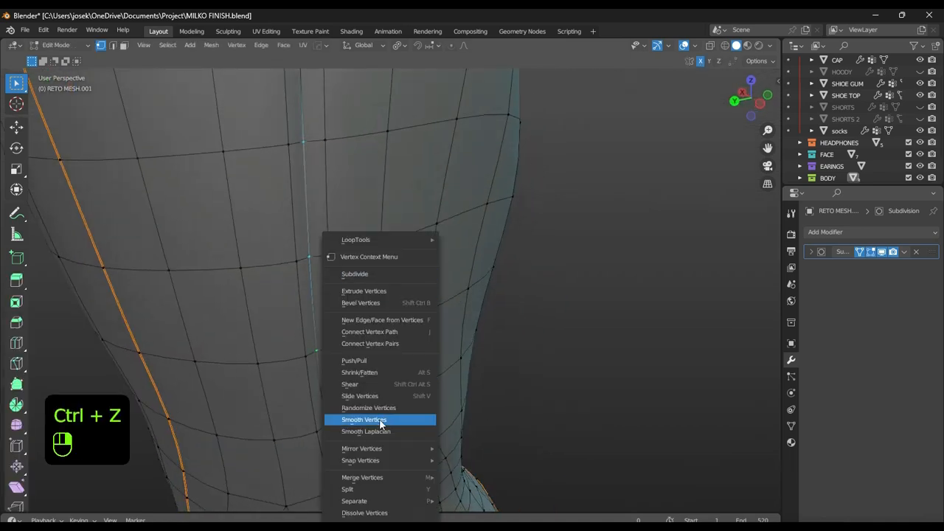
left_click(383, 420)
key("ctrl+Tab")
middle_click_drag(568, 297, 542, 234)
key("ctrl+s")
Open the shoe sole in Edit Mode and examine its mesh from below
scroll(486, 251, "down", 1)
middle_click_drag(627, 398, 525, 402)
middle_click_drag(442, 414, 411, 272, "shift")
scroll(408, 273, "up", 3)
scroll(398, 274, "down", 3)
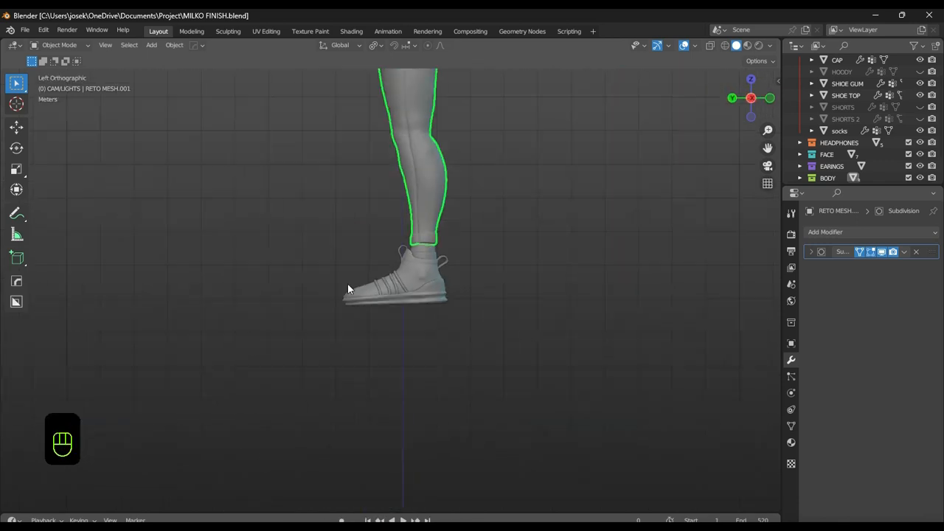
scroll(347, 283, "up", 4)
middle_click_drag(348, 284, 502, 147, "alt")
scroll(509, 234, "up", 2)
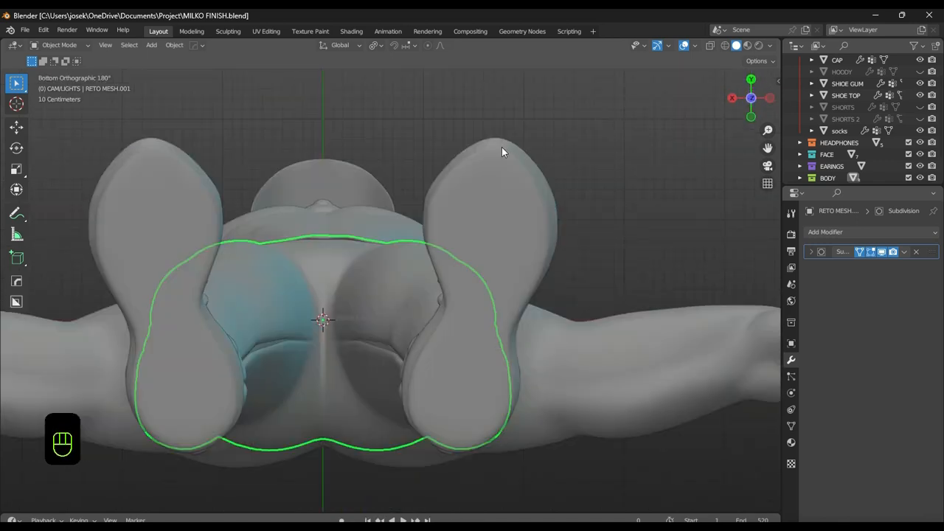
left_click(473, 185)
key("ctrl+Tab")
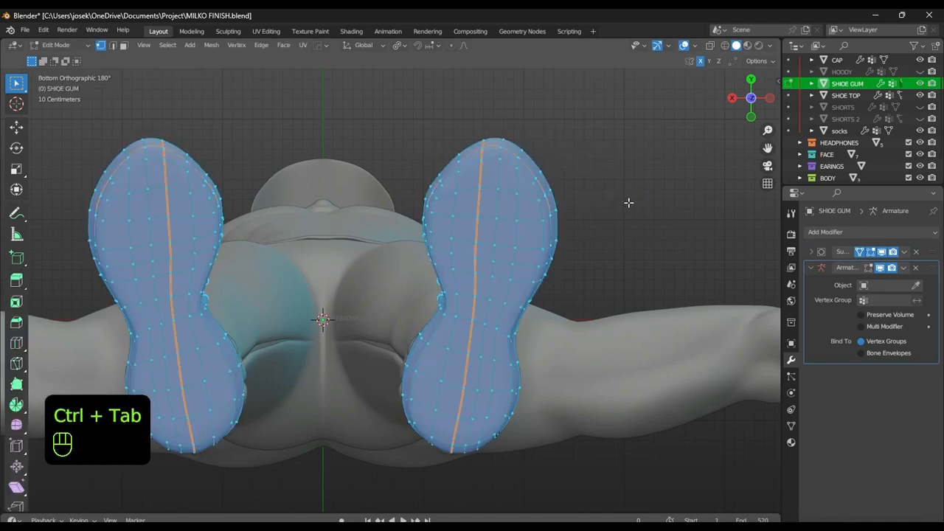
key("1")
scroll(605, 214, "up", 4)
key("2")
key("3")
middle_click_drag(586, 228, 616, 316, "alt")
Return the shoe sole to Object Mode, save the file and remove the sole's Armature modifier
key("ctrl+s")
middle_click_drag(579, 205, 581, 276, "shift")
key("ctrl+Tab")
middle_click_drag(430, 263, 530, 267, "alt")
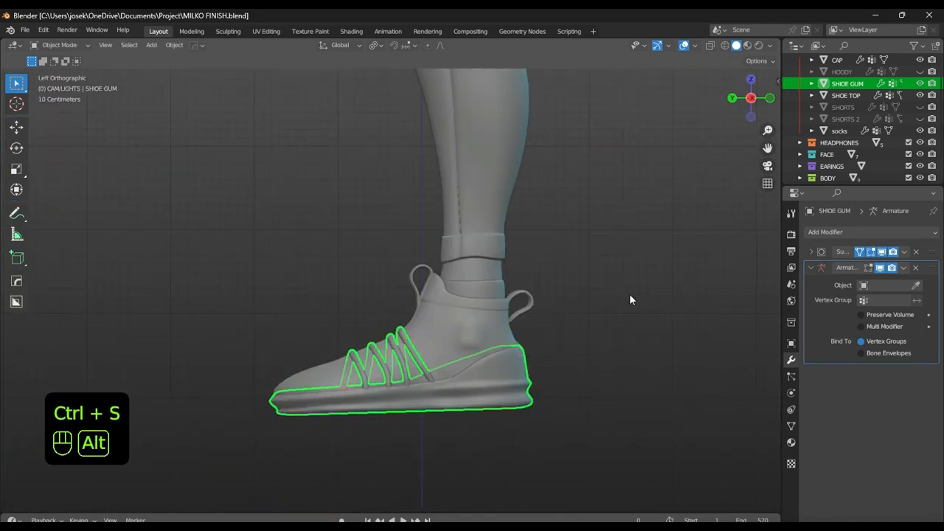
middle_click_drag(625, 220, 720, 237, "alt")
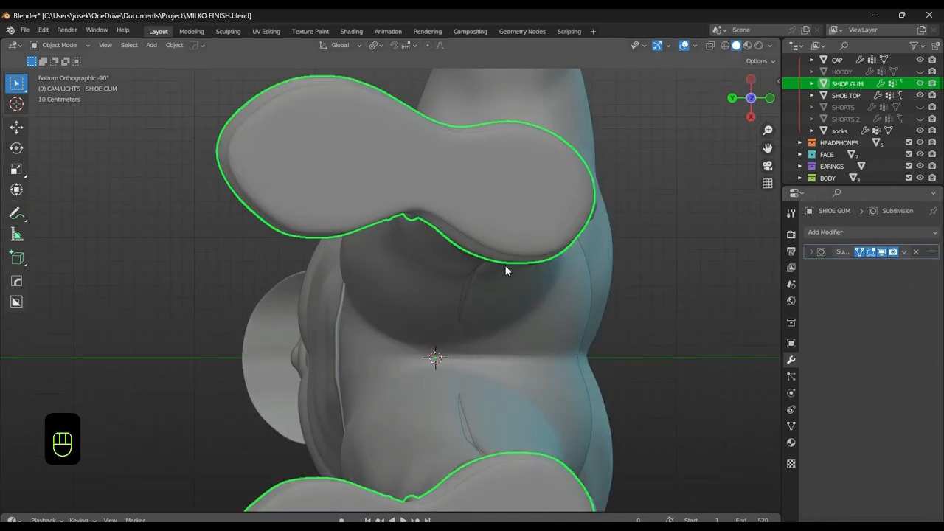
middle_click_drag(505, 267, 522, 281)
Open the pants in Edit Mode with edge selection at the inner thigh
left_click(523, 283)
key("ctrl+Tab")
middle_click_drag(591, 273, 306, 184)
left_click(693, 237, "alt")
key("2")
left_click(494, 302)
key("ctrl+Tab")
key("ctrl+Tab")
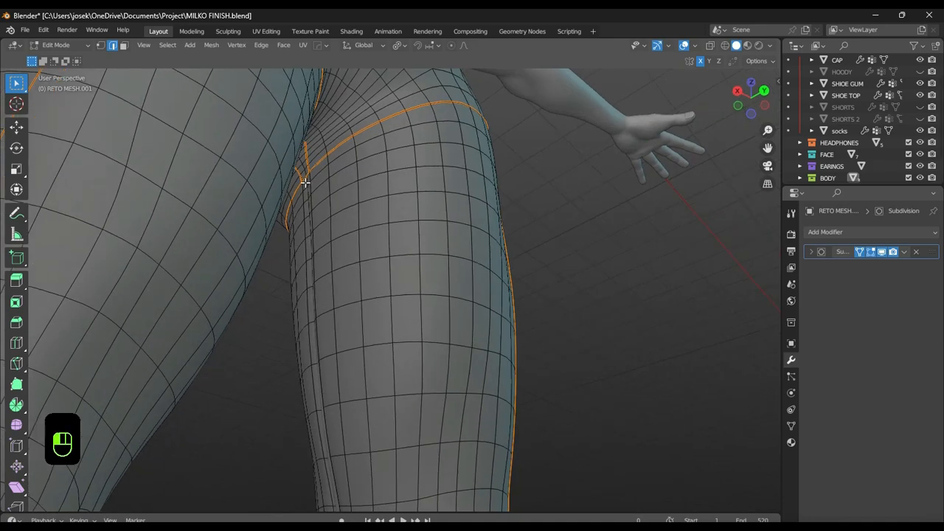
Select the edge path down the inner leg to the cuff hem in wireframe, sink it as a groove and restore solid shading
middle_click_drag(344, 273, 618, 413, "shift")
left_click(540, 422, "ctrl")
key("z")
key("ctrl+z")
middle_click_drag(618, 413, 542, 312)
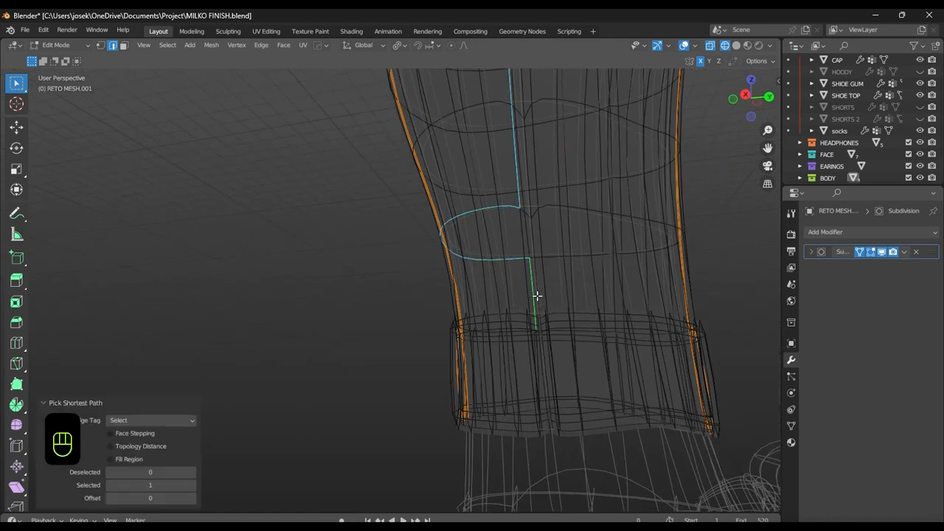
middle_click_drag(546, 383, 552, 388)
key("z")
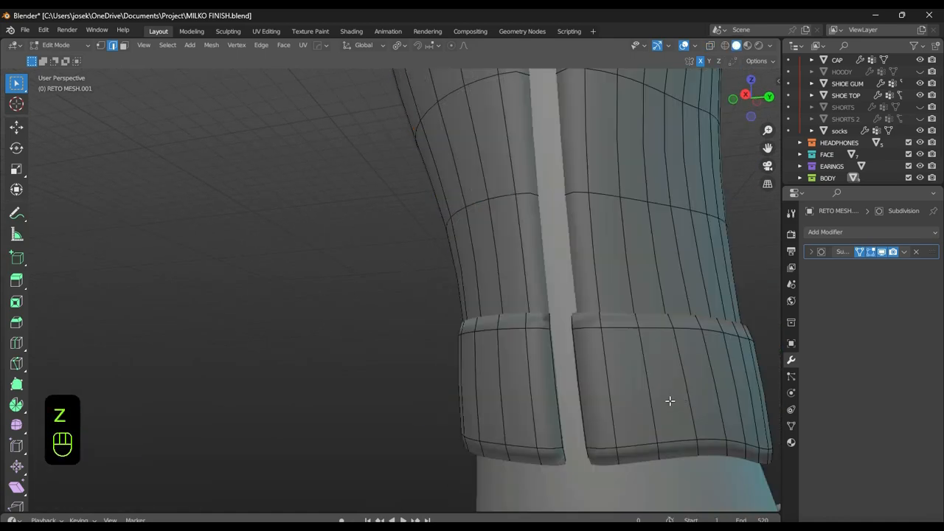
Isolate the pants in local view, select the linked faces of both ankle cuffs and delete them
middle_click_drag(670, 401, 715, 394)
key("KP_Divide")
middle_click_drag(540, 426, 196, 430, "shift")
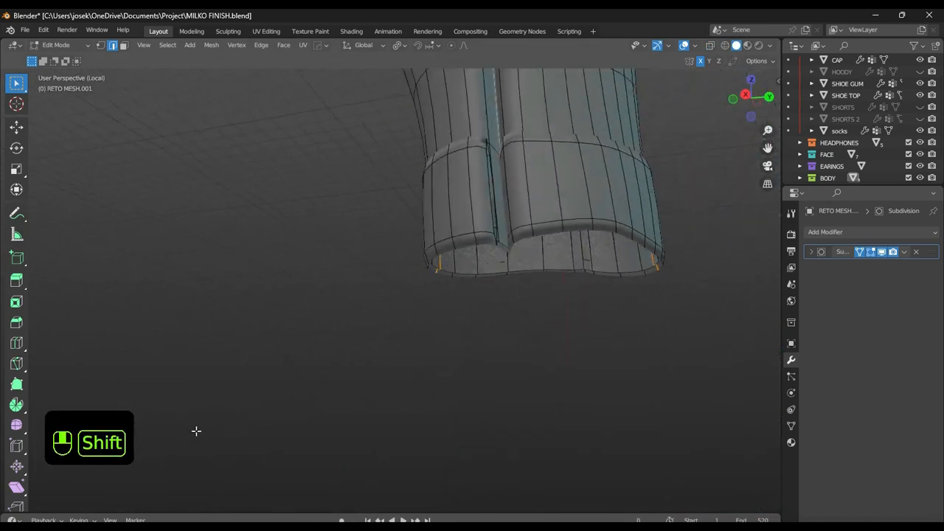
scroll(196, 430, "up", 2)
middle_click_drag(585, 210, 392, 211, "shift")
scroll(547, 267, "down", 3)
key("l")
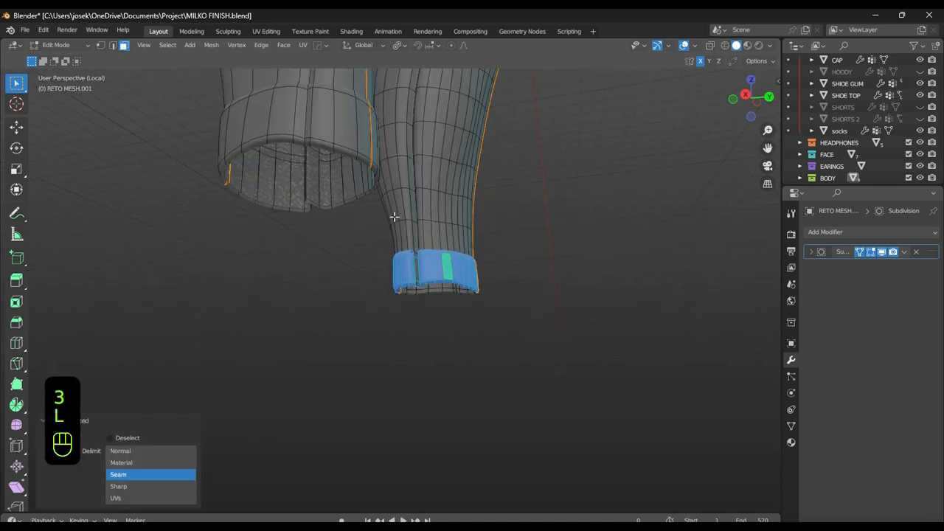
key("l")
middle_click_drag(375, 162, 174, 228)
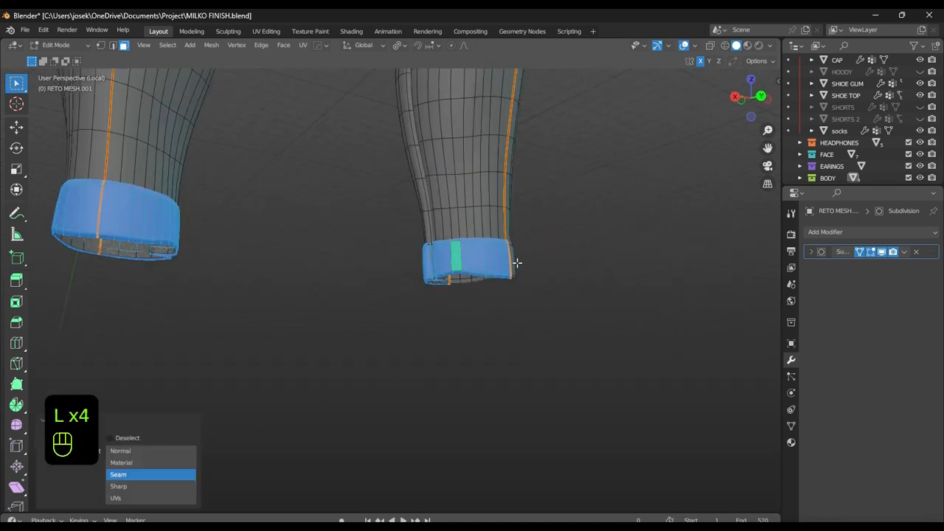
key("x")
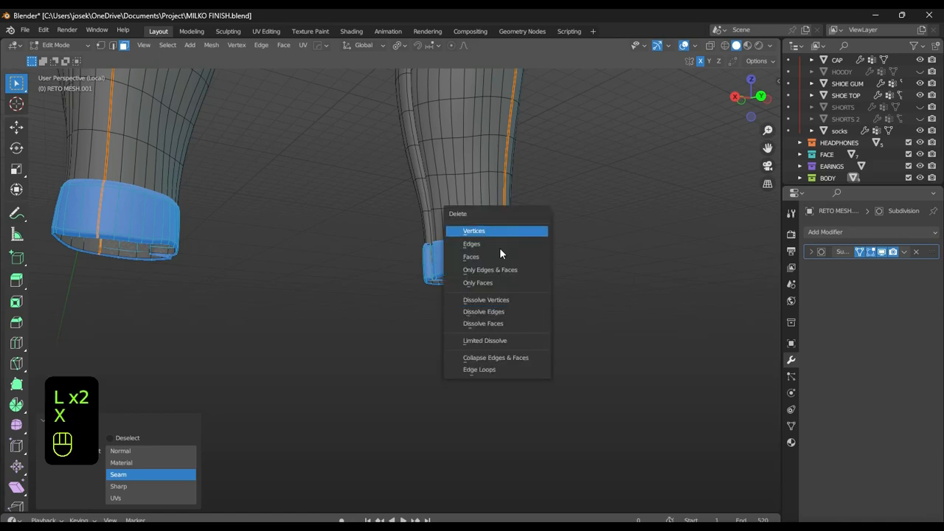
left_click(487, 257)
Check the inner leg groove in edge selection, undo the last changes to it and leave local view
middle_click_drag(442, 260, 341, 190)
left_click(384, 366)
scroll(394, 228, "up", 4)
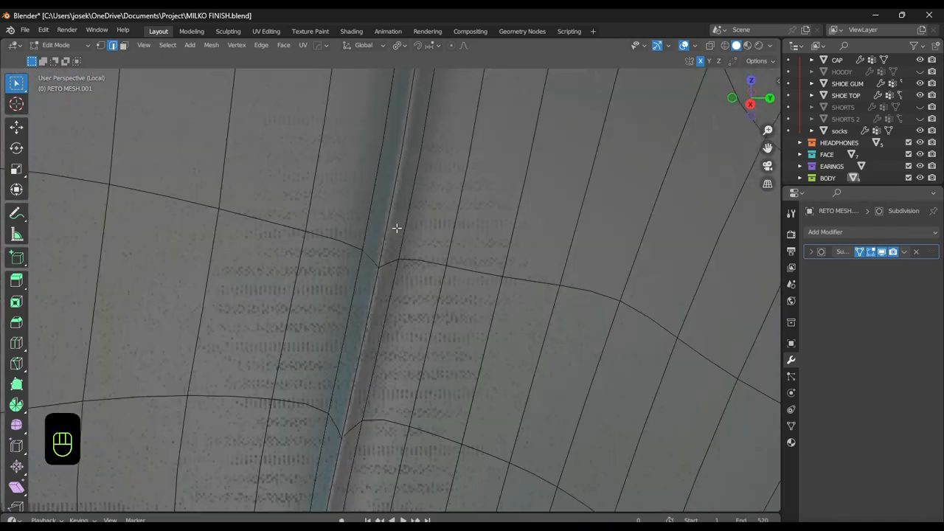
key("ctrl+z")
scroll(399, 219, "up", 2)
scroll(407, 228, "down", 6)
middle_click_drag(417, 243, 411, 133, "shift")
middle_click_drag(410, 132, 446, 221)
scroll(423, 217, "up", 3)
scroll(443, 229, "up", 2)
middle_click_drag(443, 229, 234, 244, "shift")
scroll(339, 177, "up", 4)
key("ctrl+z")
scroll(300, 194, "down", 4)
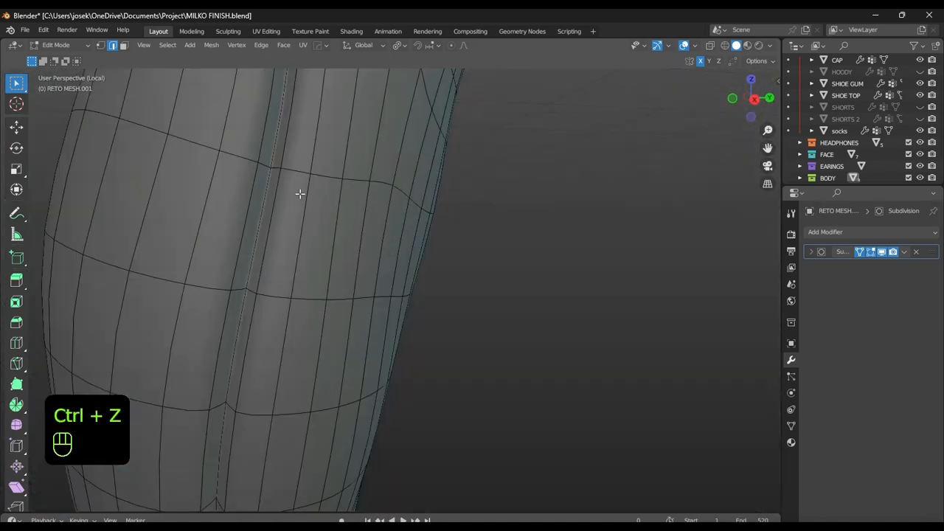
key("ctrl+z")
scroll(282, 196, "up", 6)
scroll(283, 197, "down", 6)
key("KP_Divide")
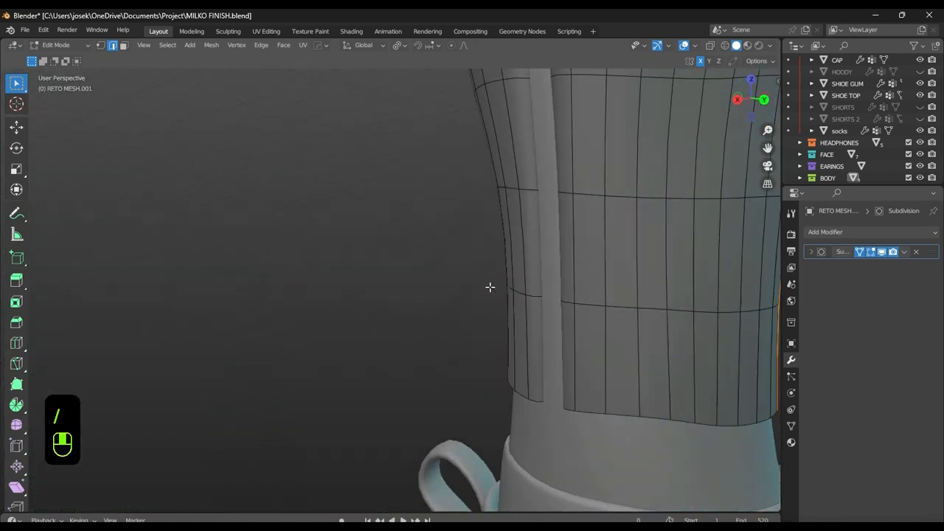
Rotate the lowest inner groove edge at the ankle about 3.4° and move it outward along X
key("g")
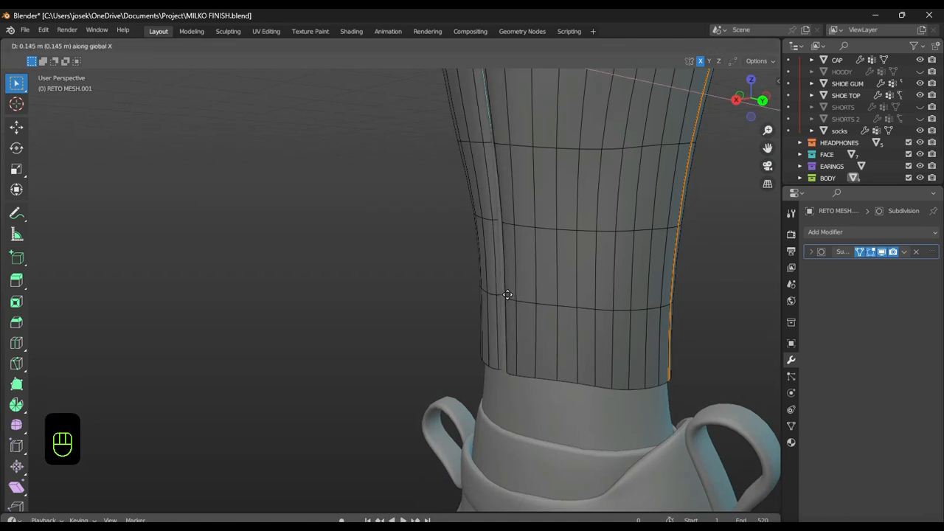
left_click(507, 295)
key("ctrl+z")
key("r")
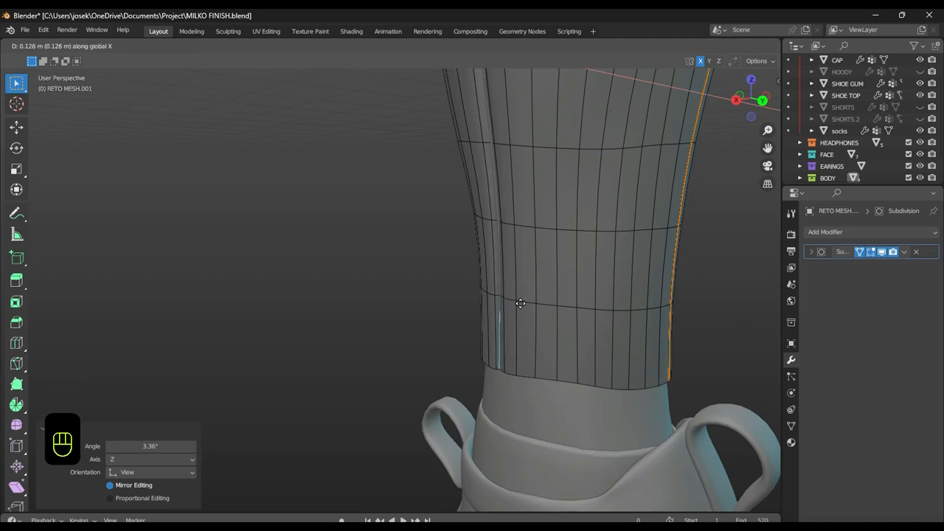
middle_click_drag(529, 253, 391, 424, "shift")
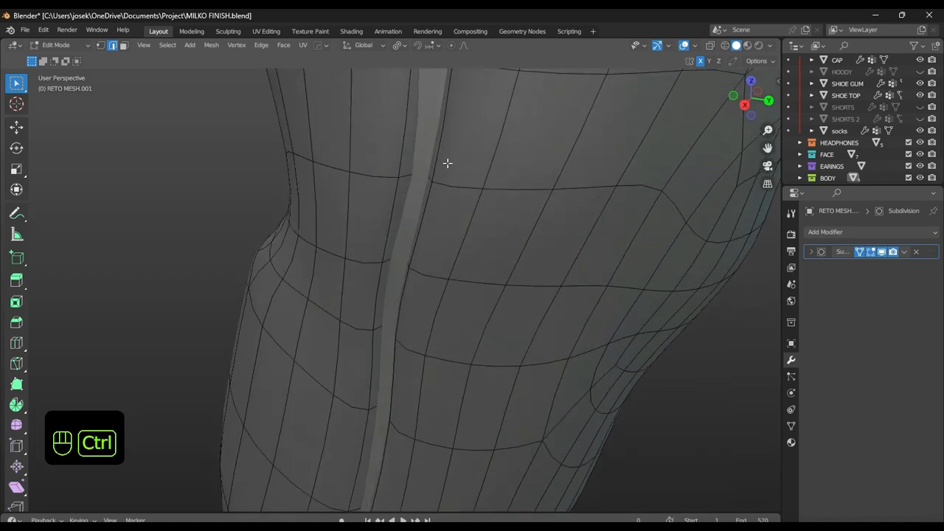
Select the sunken inner groove segment at the knee and move it about 0.047 m along X
left_click(447, 162, "ctrl")
middle_click_drag(542, 232, 484, 187)
key("r")
key("x")
left_click(483, 255)
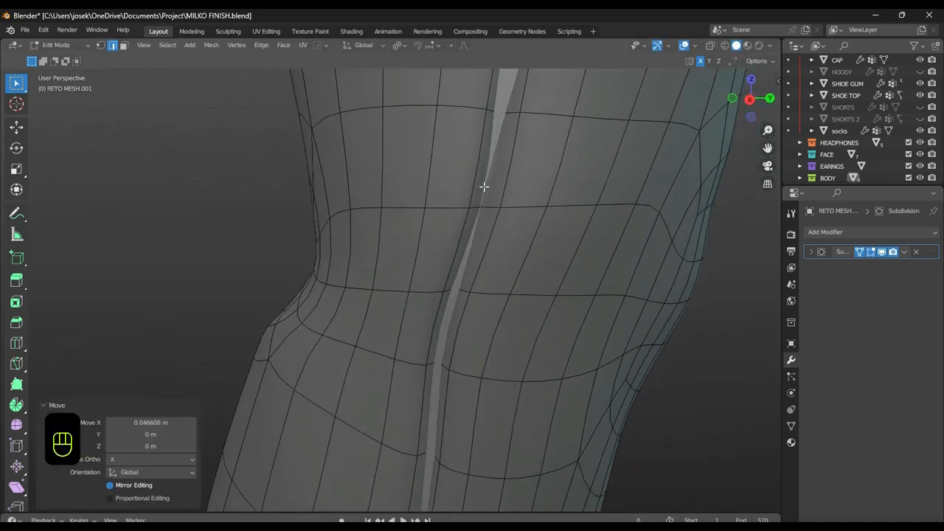
Select the inner groove segment below the knee and move it about 0.039 m along X
left_click(427, 446, "ctrl")
middle_click_drag(428, 446, 409, 347)
left_click(550, 342)
middle_click_drag(340, 304, 350, 252, "shift")
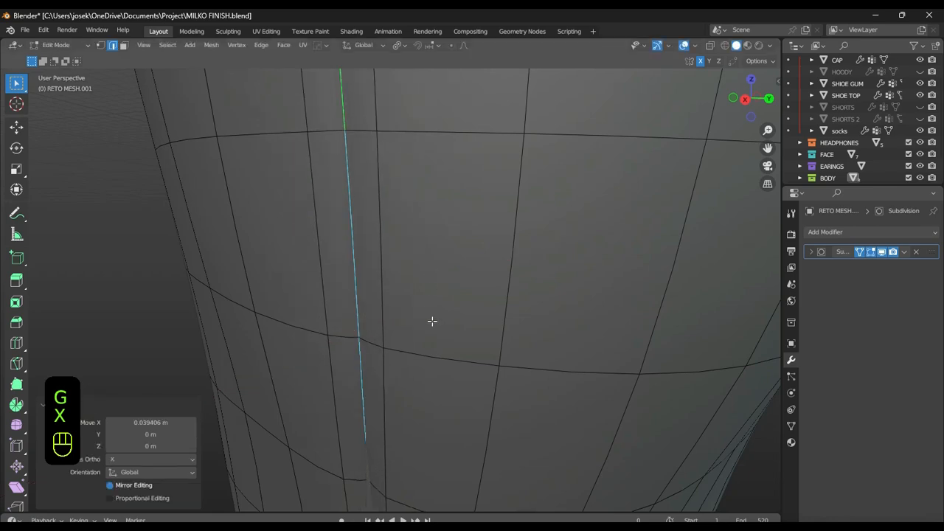
Move the remaining deep part of the inner groove about 0.024 m along X, save and return to Object Mode
scroll(369, 214, "down", 3)
key("g")
key("x")
left_click(363, 223)
scroll(383, 344, "up", 8)
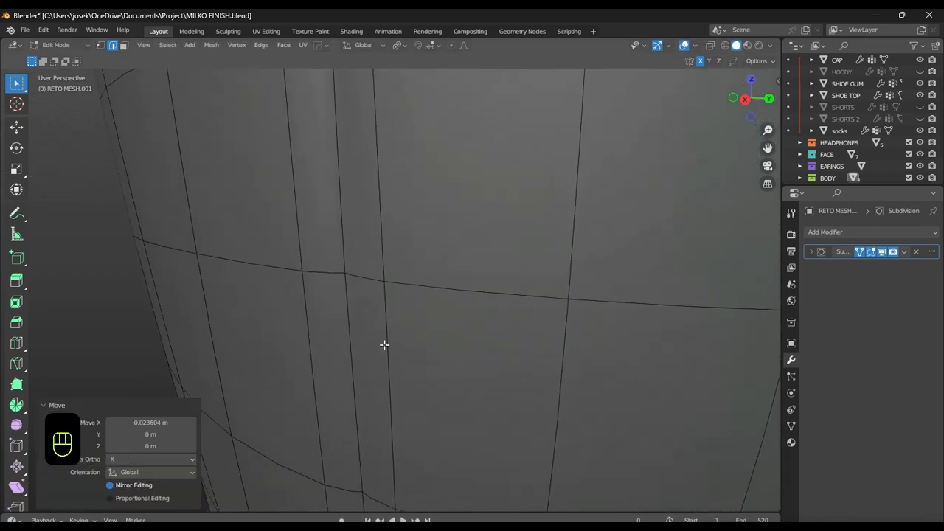
scroll(390, 287, "down", 8)
middle_click_drag(391, 287, 325, 332, "shift")
key("ctrl+s")
key("Tab")
Extrude the ring of faces at each ankle hem, scale it to 1.036 as a cuff and save
key("ctrl+Tab")
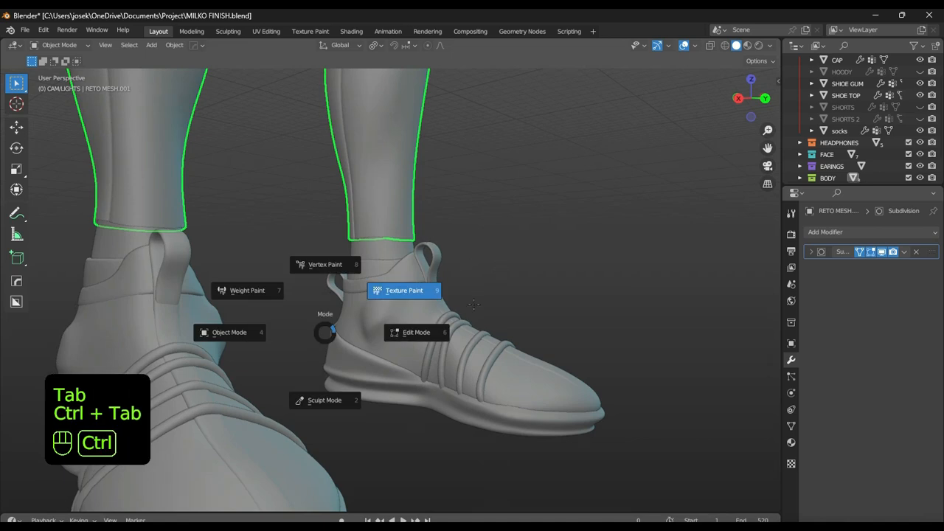
left_click(474, 304)
key("ctrl+Tab")
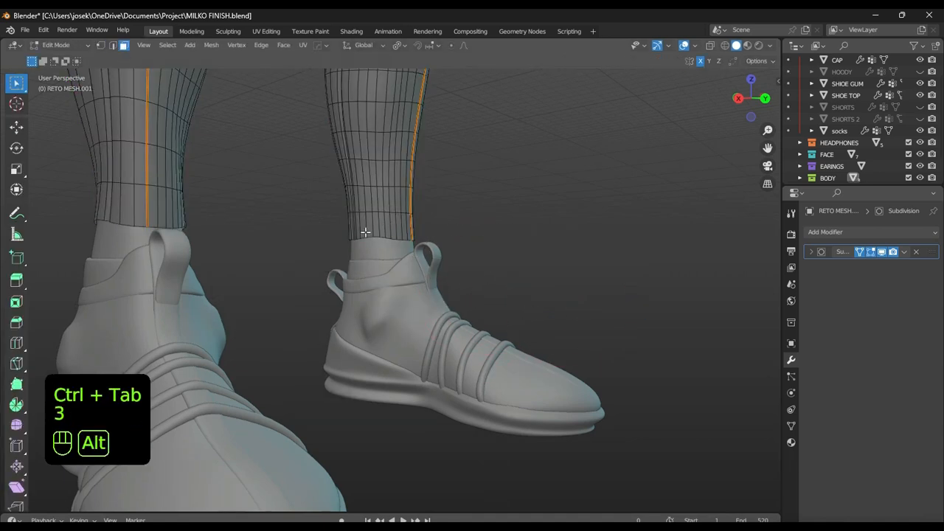
key("shift+d")
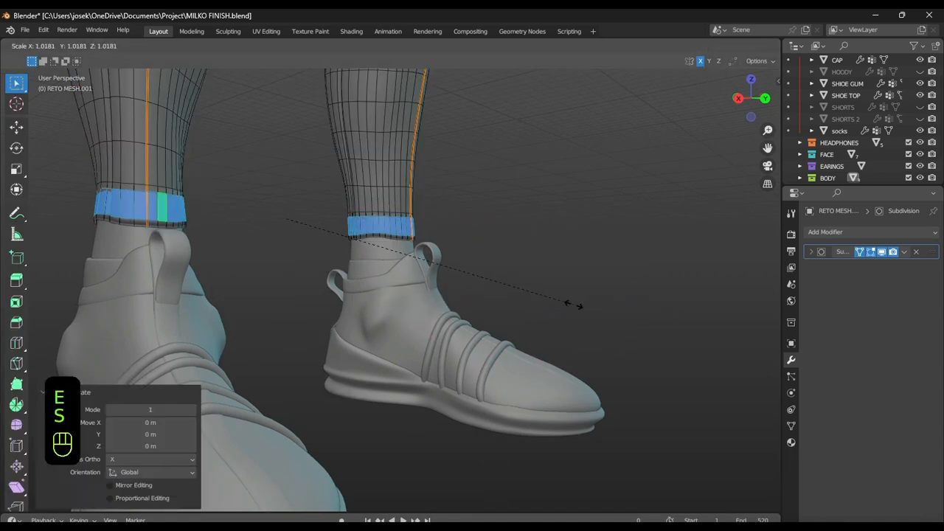
left_click(649, 382)
scroll(512, 280, "down", 3)
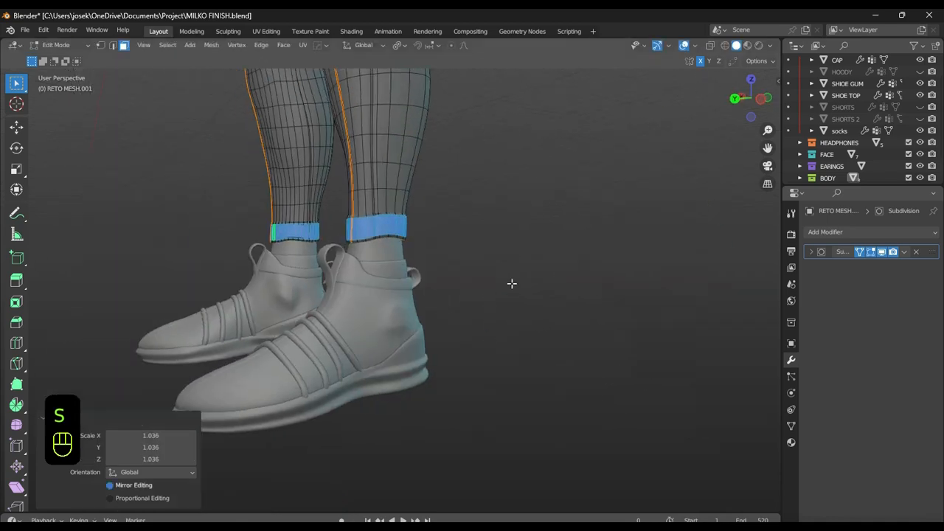
key("Tab")
key("ctrl+s")
Try adding a loop cut around the ankle cuffs and undo back to the selected cuff faces
scroll(392, 275, "up", 4)
middle_click_drag(380, 311, 433, 332, "shift")
key("ctrl+z")
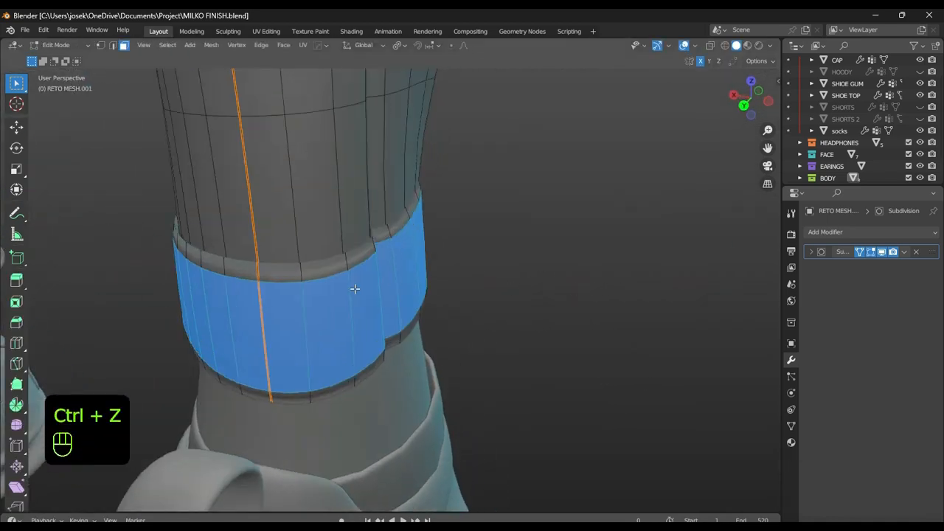
left_click(342, 334)
middle_click_drag(248, 371, 230, 303, "shift")
middle_click_drag(76, 153, 323, 333, "shift")
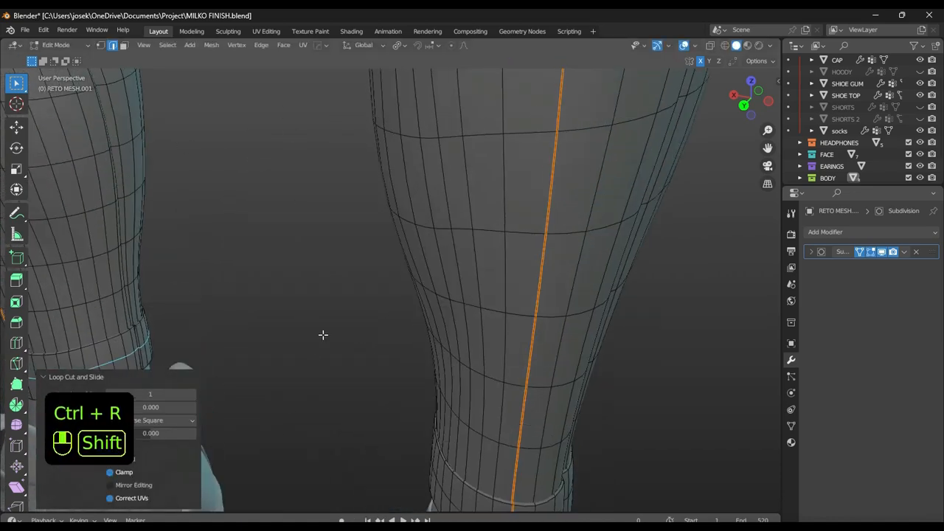
key("Tab")
scroll(513, 332, "down", 3)
key("ctrl+s")
scroll(671, 315, "up", 4)
key("ctrl+Tab")
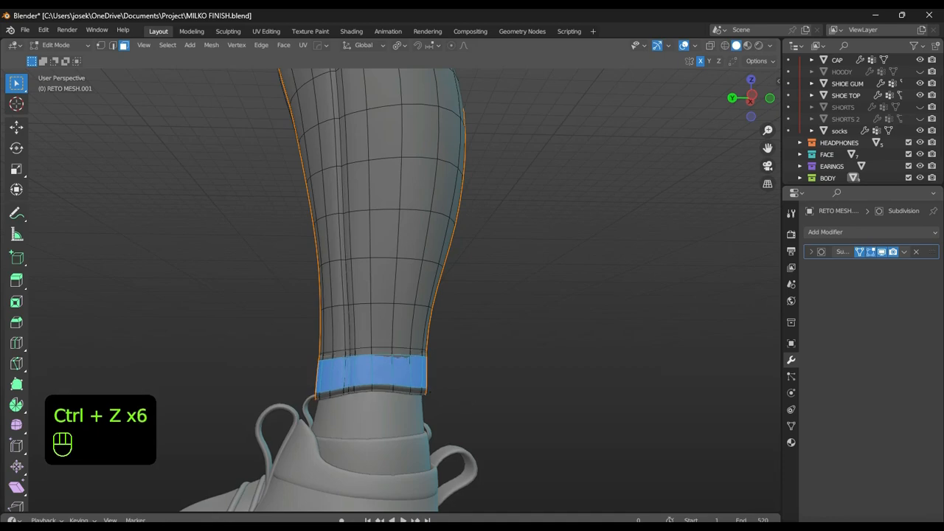
Scale the extruded ankle cuff faces, add a loop cut around the cuffs' middle, return to Object Mode and save
key("s")
left_click(411, 379)
key("ctrl+r")
left_click(317, 386)
middle_click_drag(220, 403, 481, 380, "shift")
key("ctrl+f")
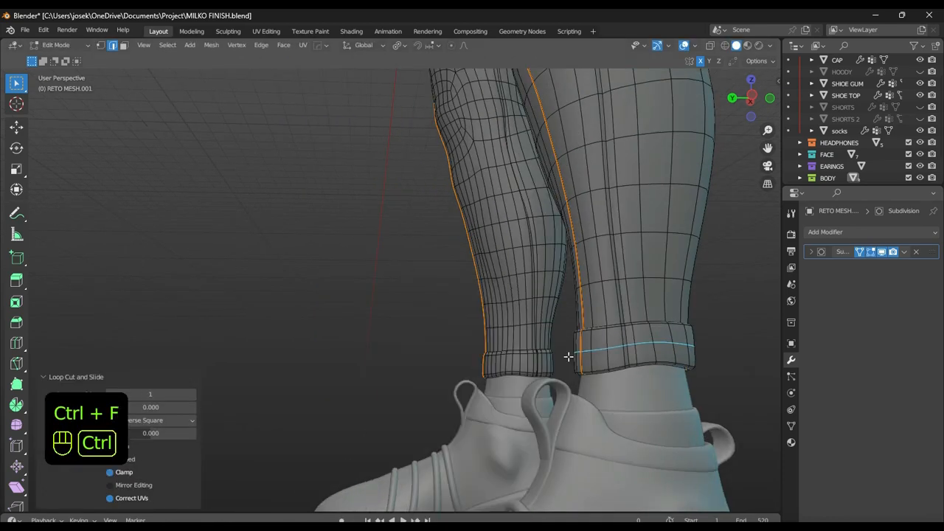
key("ctrl+Tab")
scroll(544, 362, "down", 4)
left_click(544, 362)
scroll(621, 369, "up", 4)
key("ctrl+s")
Select the ring of waistband faces in Edit Mode, scale it, return to Object Mode and save
middle_click_drag(621, 368, 511, 163)
left_click(511, 163)
key("ctrl+Tab")
middle_click_drag(394, 193, 501, 181)
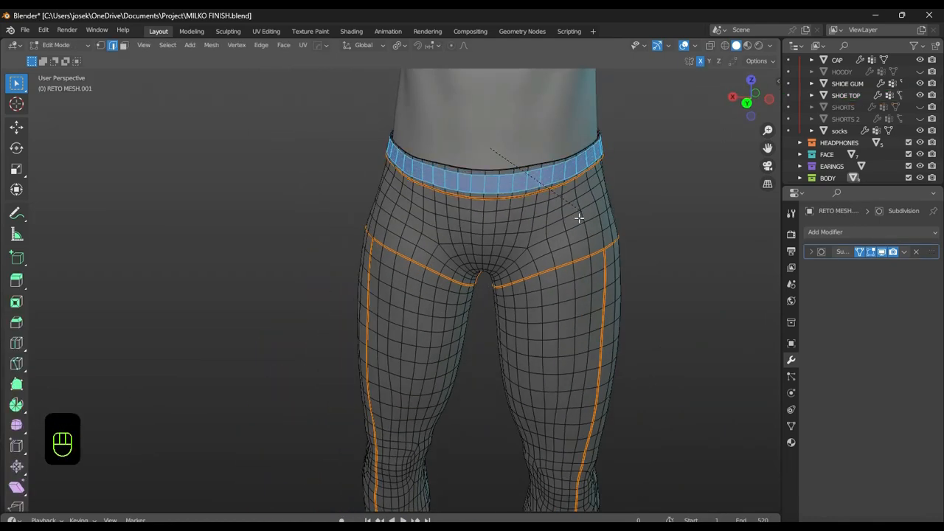
key("Tab")
scroll(593, 209, "down", 3)
key("ctrl+s")
Move the seam vertices at the back of the hip below the waistband, adjusting their height along Z
middle_click_drag(592, 209, 348, 225, "alt")
key("ctrl+Tab")
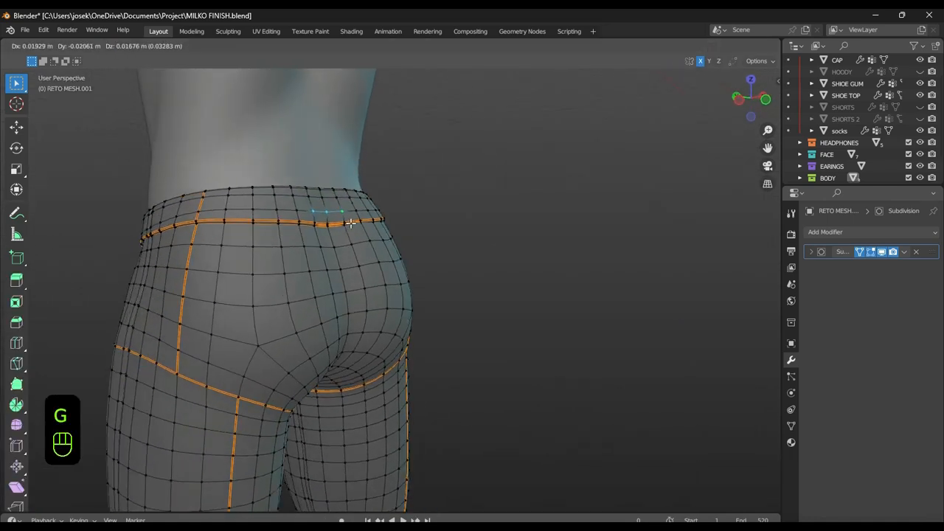
left_click(352, 223)
scroll(346, 225, "up", 4)
left_click(314, 282, "ctrl")
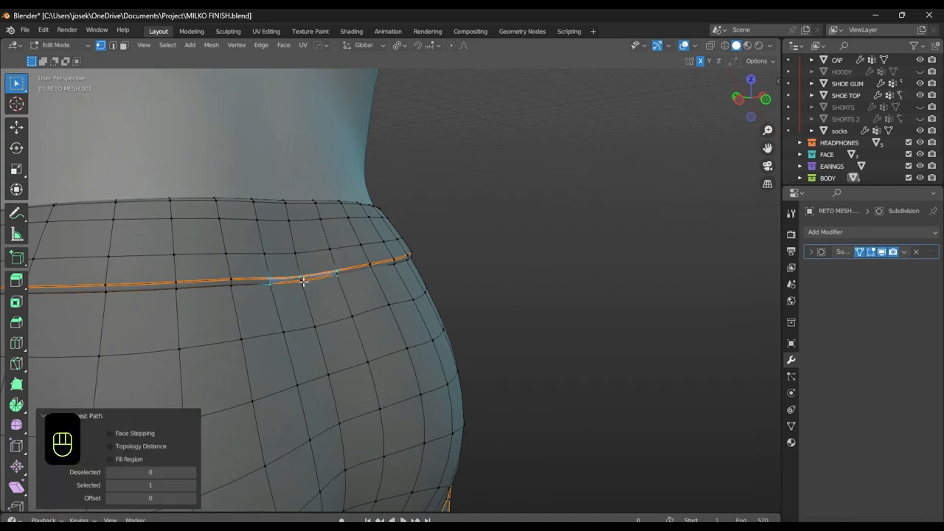
key("ctrl+z")
left_click(332, 278, "ctrl")
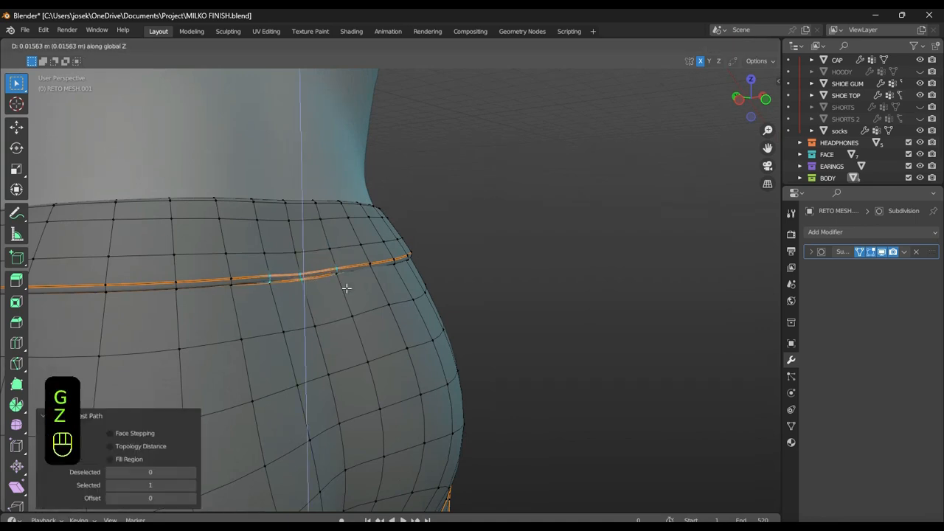
left_click(346, 288)
Finish the waistband seam adjustment, return the pants to Object Mode and save the file
middle_click_drag(346, 287, 509, 236)
left_click(397, 271)
scroll(438, 270, "down", 2)
key("ctrl+Tab")
key("ctrl+s")
scroll(379, 291, "down", 4)
key("ctrl+s")
mouse_move(516, 236)
middle_mouse_down("shift")
mouse_move(530, 203)
mouse_move(503, 244)
middle_mouse_up("shift")
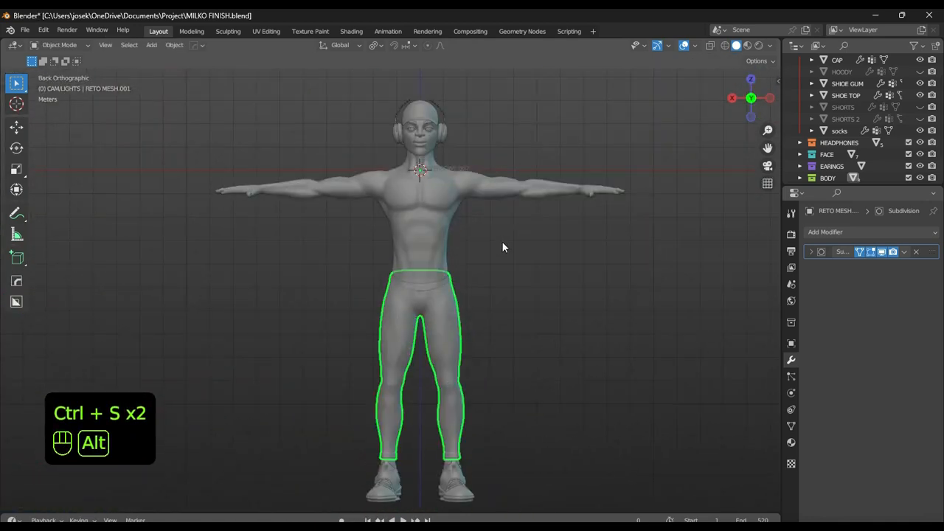
Delete the socks object at the ankle and save the file
scroll(466, 442, "up", 5)
middle_click_drag(443, 415, 472, 427, "alt")
middle_click_drag(410, 487, 402, 401, "shift")
scroll(402, 405, "up", 2)
left_click(413, 405)
key("x")
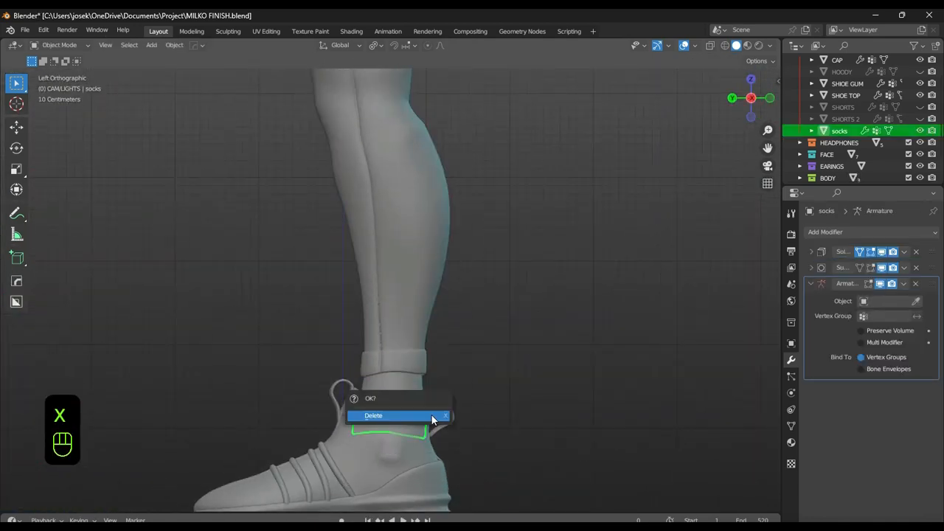
left_click(433, 417)
key("ctrl+s")
scroll(438, 410, "down", 2)
scroll(541, 361, "up", 2)
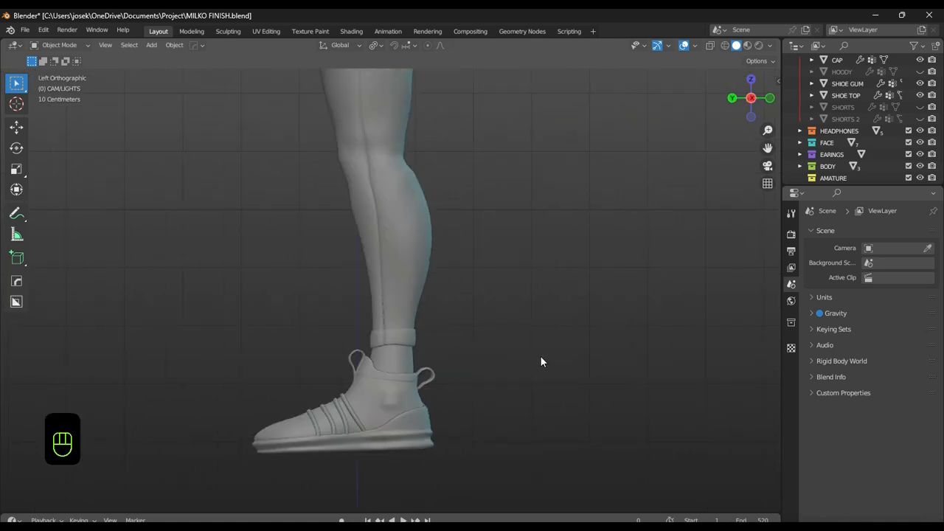
scroll(542, 361, "down", 4)
Rename the pants object as JOGGES
left_click(732, 98)
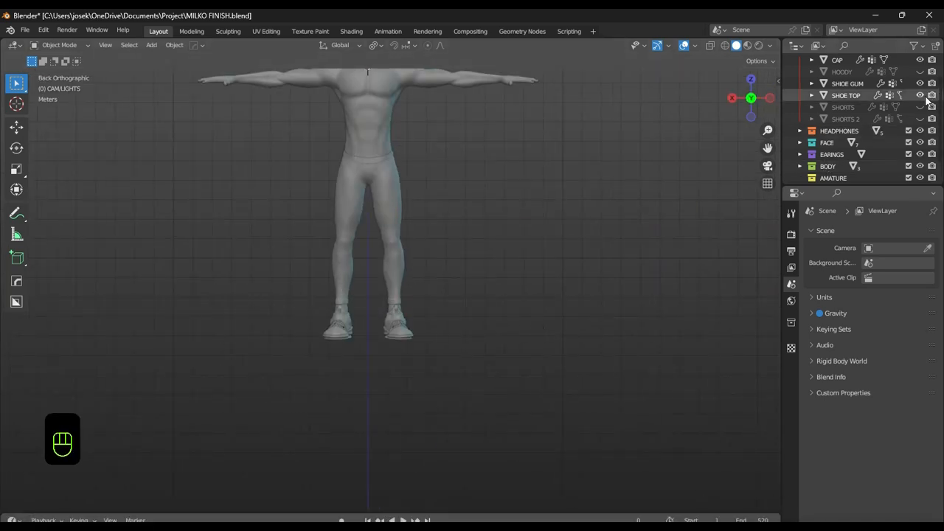
scroll(405, 301, "up", 3)
left_click(404, 301)
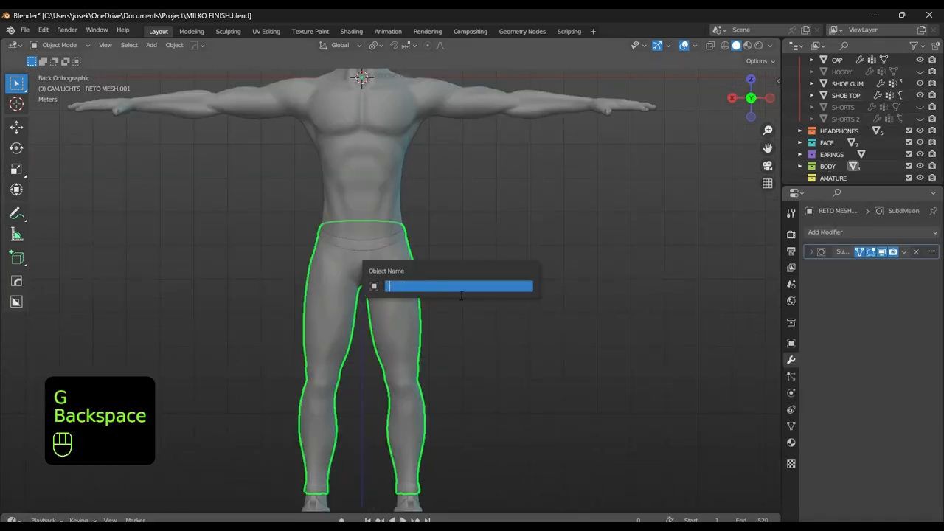
type("JOGGES")
key("Return")
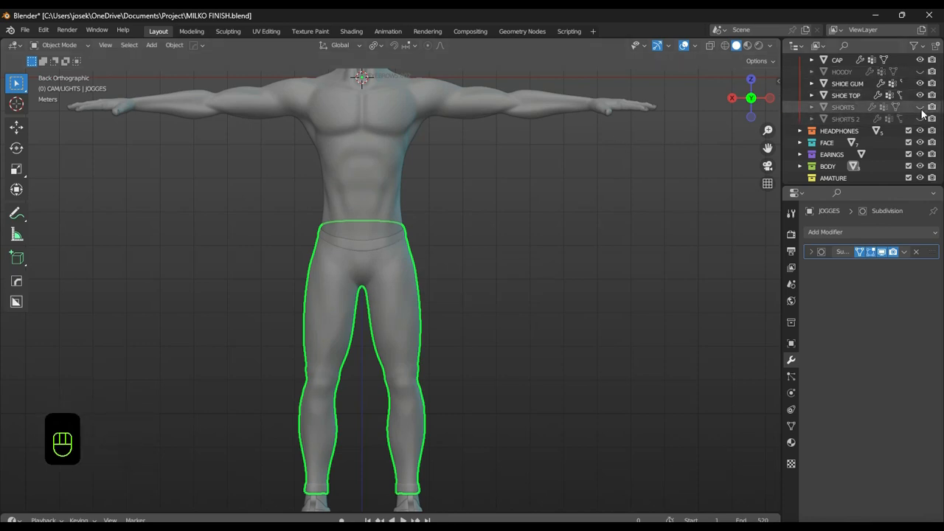
Show the SHORTS object over the pants for comparison and hide both JOGGES and SHORTS
left_click_drag(921, 108, 921, 119)
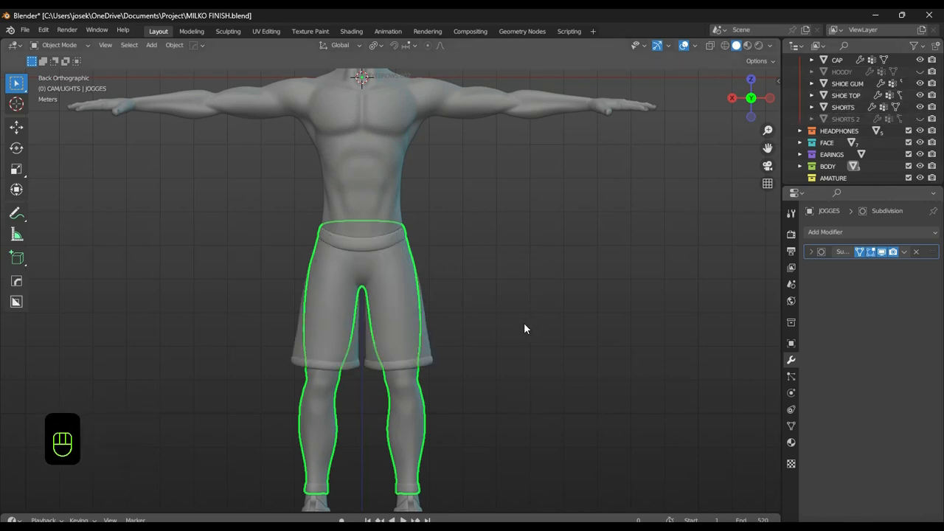
key("h")
left_click(843, 107)
key("h")
Show the HOODY object and unhide JOGGES in the BODY collection
left_click(920, 71)
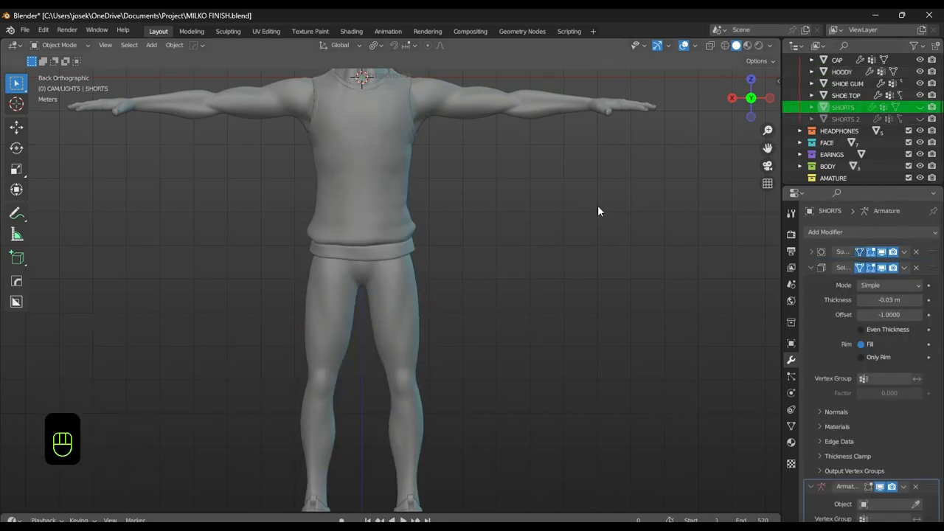
middle_click_drag(598, 211, 368, 305, "alt")
scroll(922, 87, "up", 1)
scroll(908, 118, "down", 2)
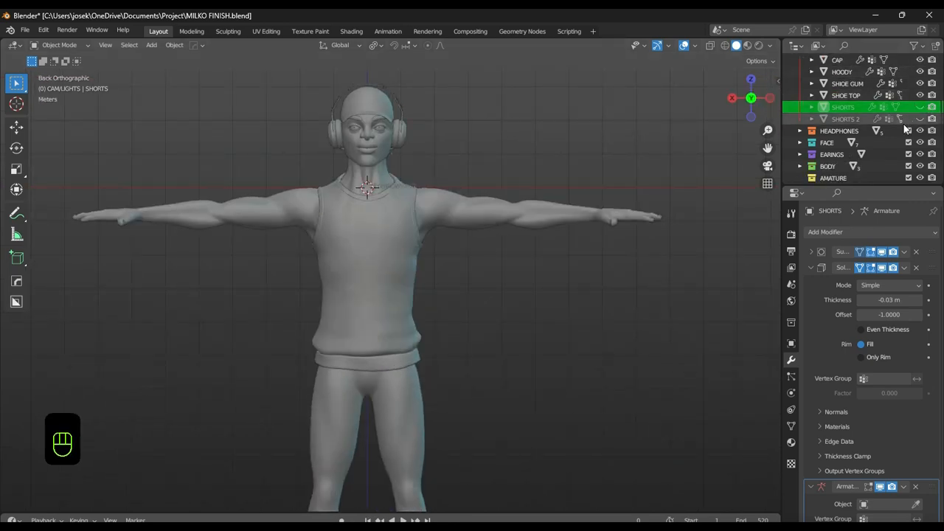
left_click(801, 148)
scroll(839, 154, "down", 2)
left_click(841, 137)
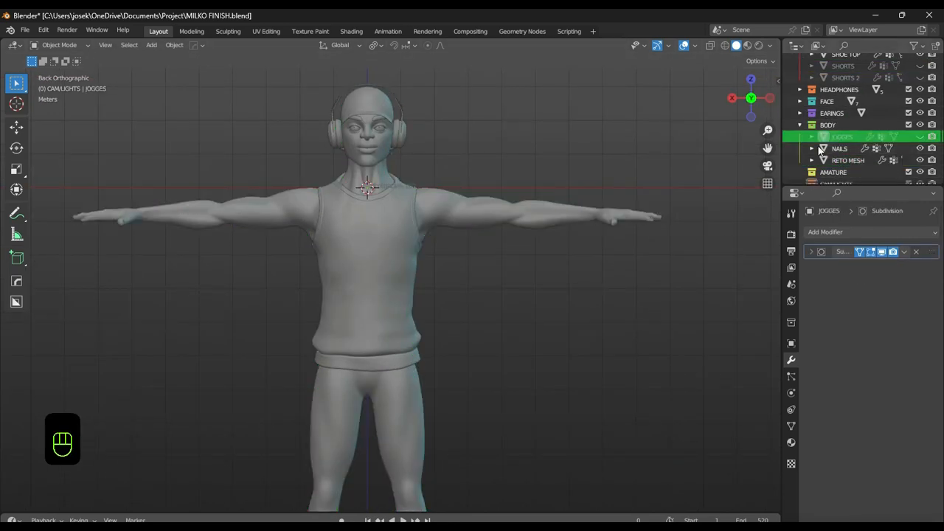
scroll(558, 363, "down", 4)
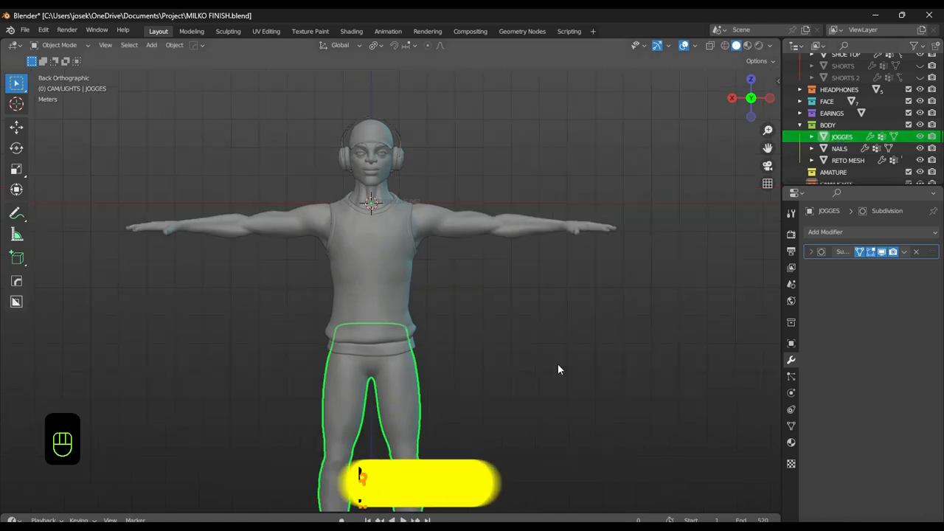
Switch the JOGGES pants to Sculpt Mode and reshape the crotch with the Grab brush at a 68 px radius
middle_click_drag(614, 319, 521, 273, "shift")
scroll(606, 260, "up", 2)
left_click(605, 262)
middle_click_drag(521, 336, 516, 262, "shift")
middle_click_drag(502, 265, 530, 260, "alt")
scroll(530, 258, "up", 1)
middle_click_drag(414, 237, 445, 271, "shift")
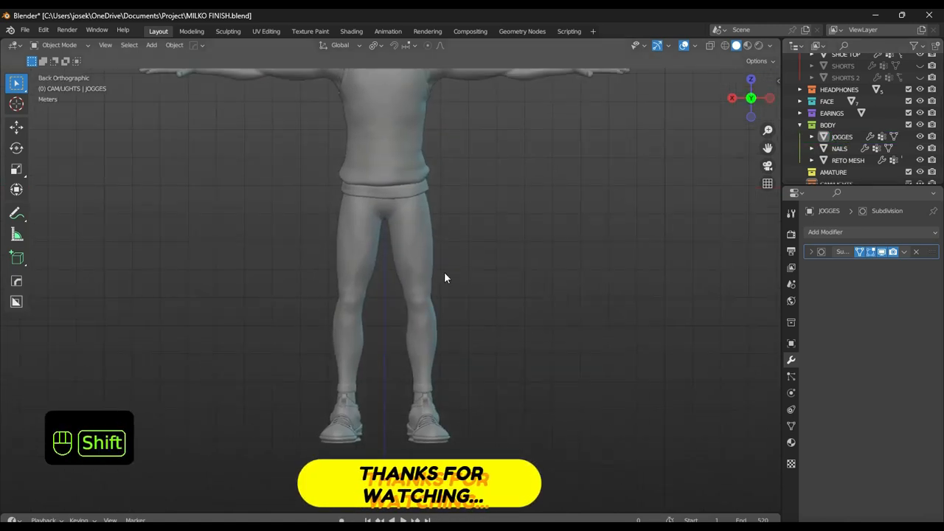
key("ctrl+Tab")
scroll(451, 295, "up", 3)
key("g")
key("f")
left_click(464, 249)
scroll(398, 162, "up", 3)
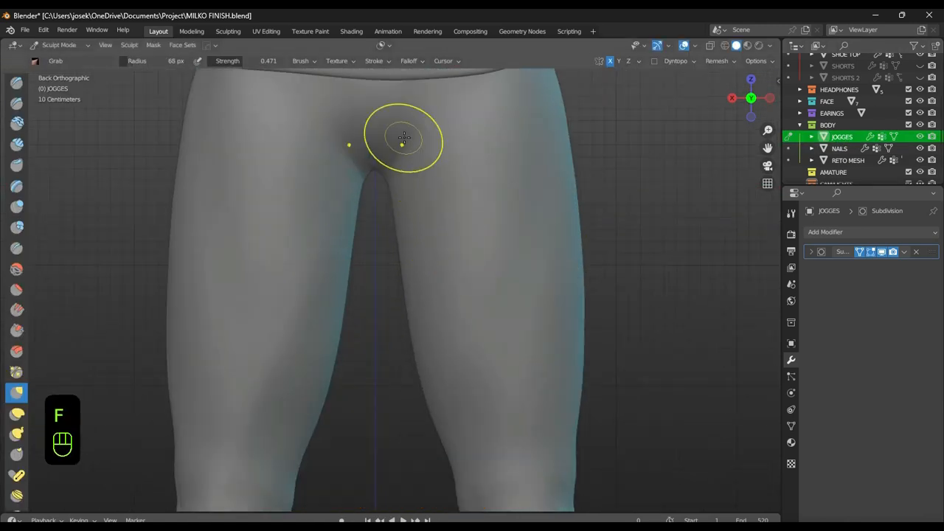
left_click_drag(391, 162, 373, 169)
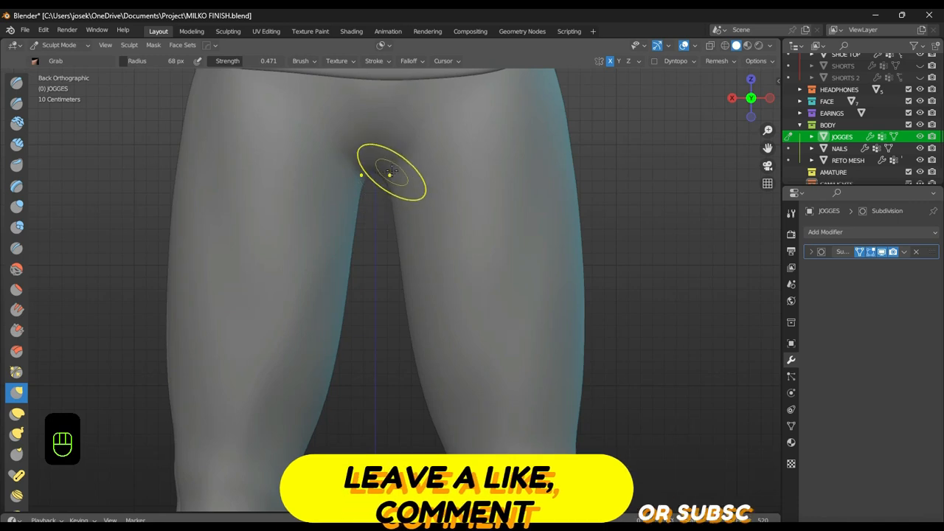
Try the Clay, Inflate/Deflate and Scrape/Peaks brushes on the front of the pants, undo the last stroke and choose the Smooth brush
scroll(379, 179, "down", 10)
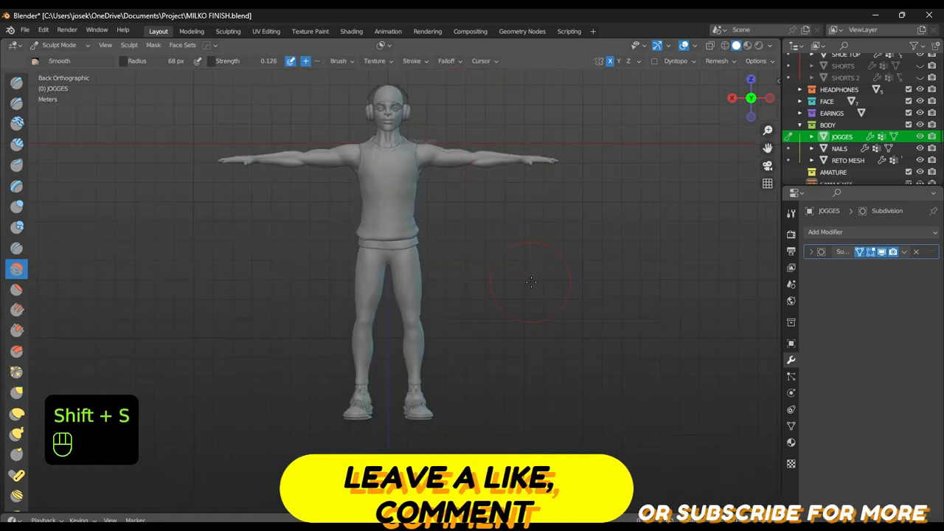
scroll(442, 169, "up", 8)
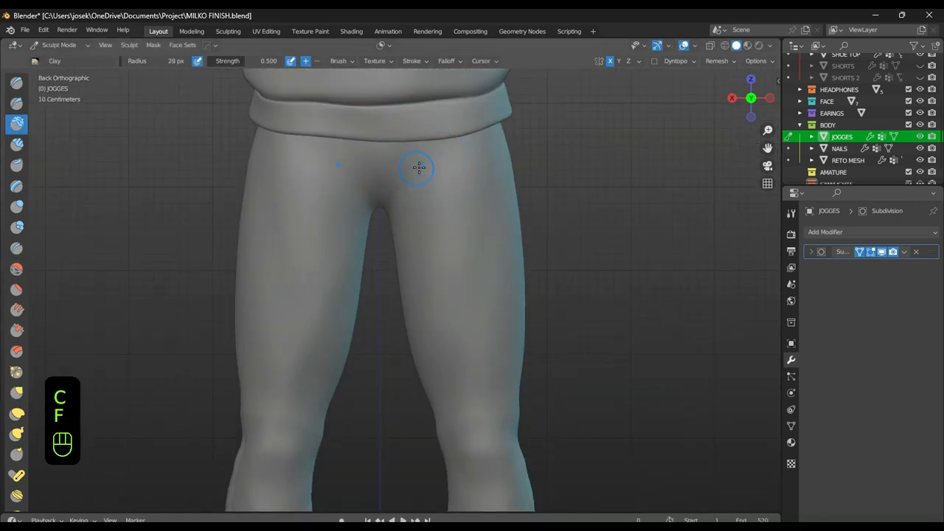
scroll(380, 214, "down", 8)
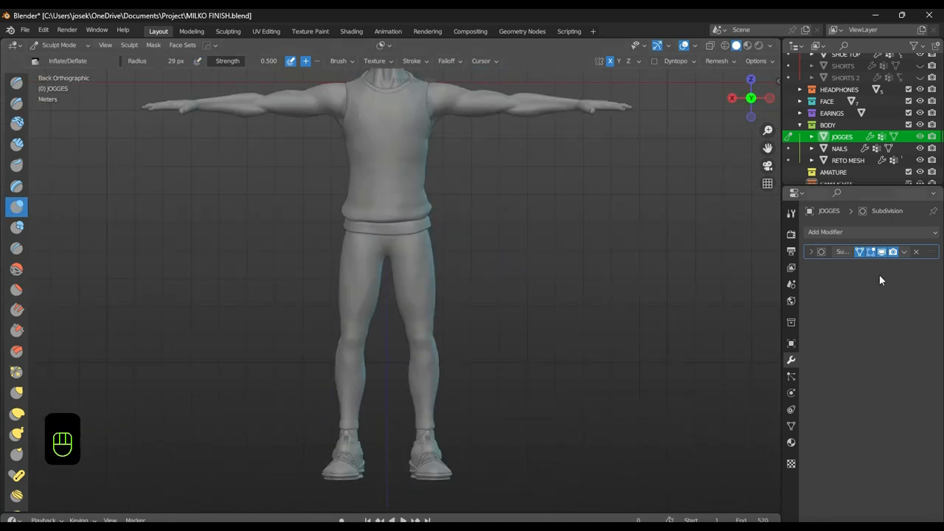
scroll(447, 251, "up", 6)
middle_click_drag(447, 251, 388, 366, "shift")
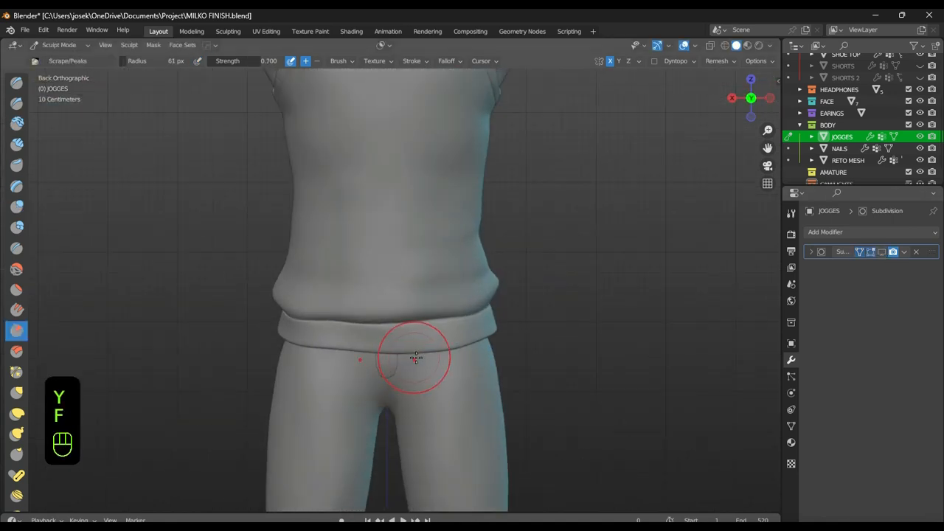
key("ctrl+z")
key("shift+s")
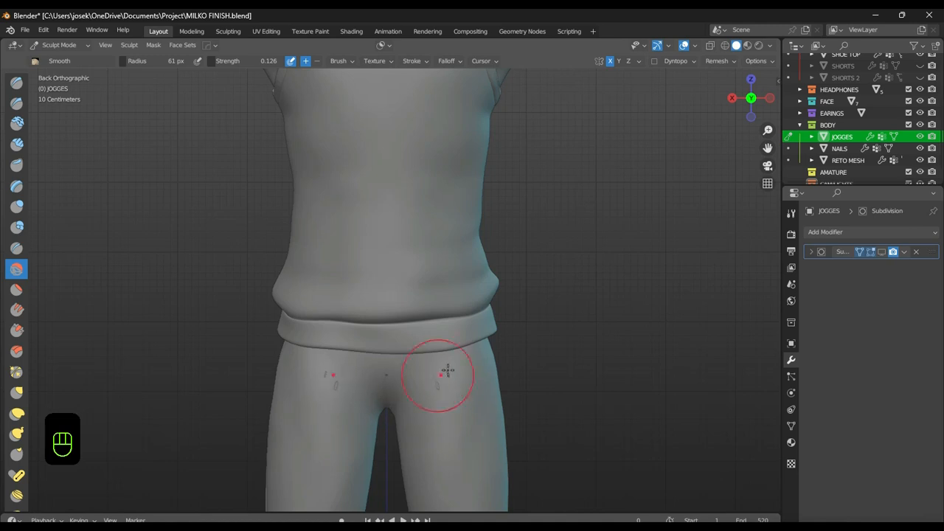
Re-enable the Subdivision modifier's viewport display on the pants and save the file
left_click(882, 252)
scroll(407, 360, "down", 4)
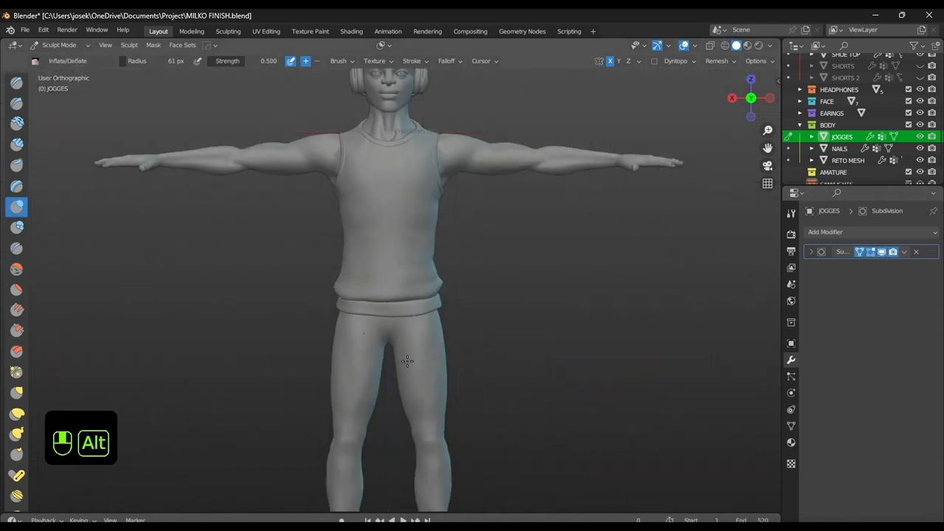
scroll(523, 362, "up", 1)
key("ctrl+s")
scroll(523, 362, "down", 2)
middle_click_drag(523, 362, 512, 343)
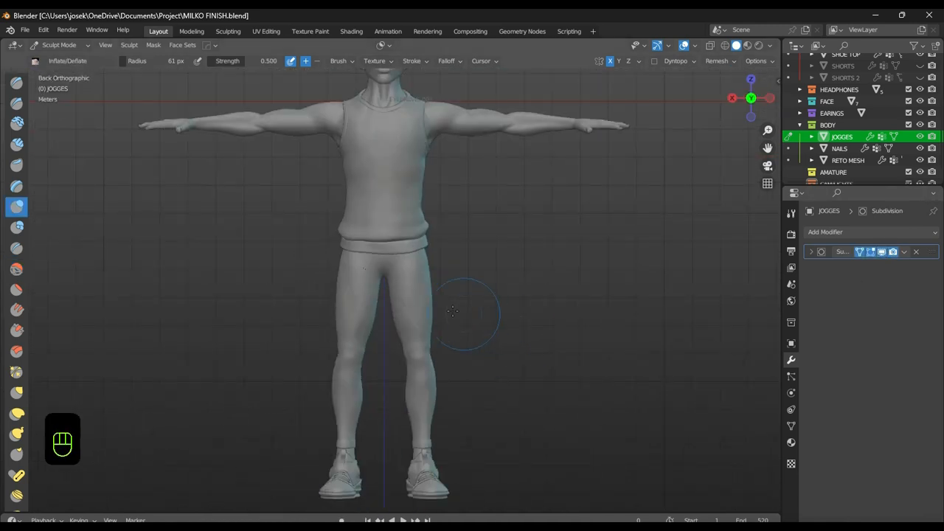
Undo the last sculpt strokes and try to reshape the outer hip with the Grab brush at a 61 px radius
key("ctrl+z")
key("ctrl+z")
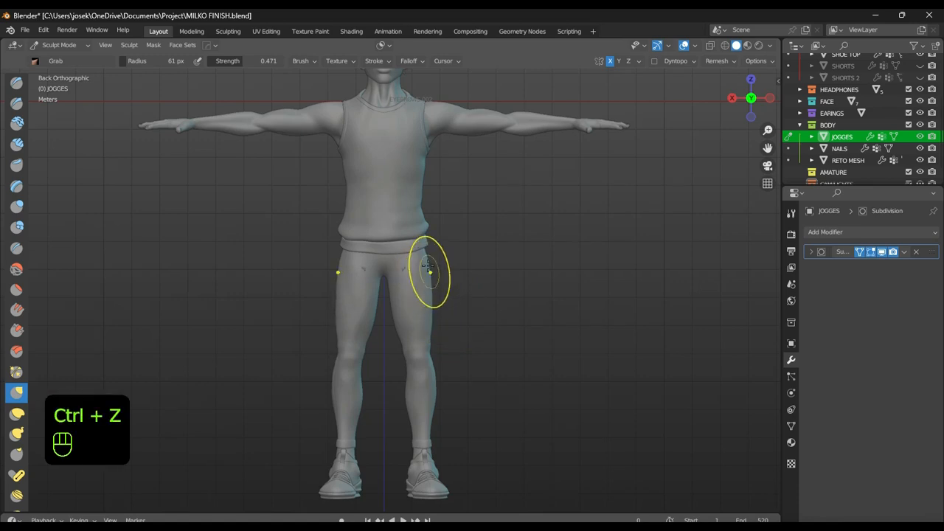
key("ctrl+z")
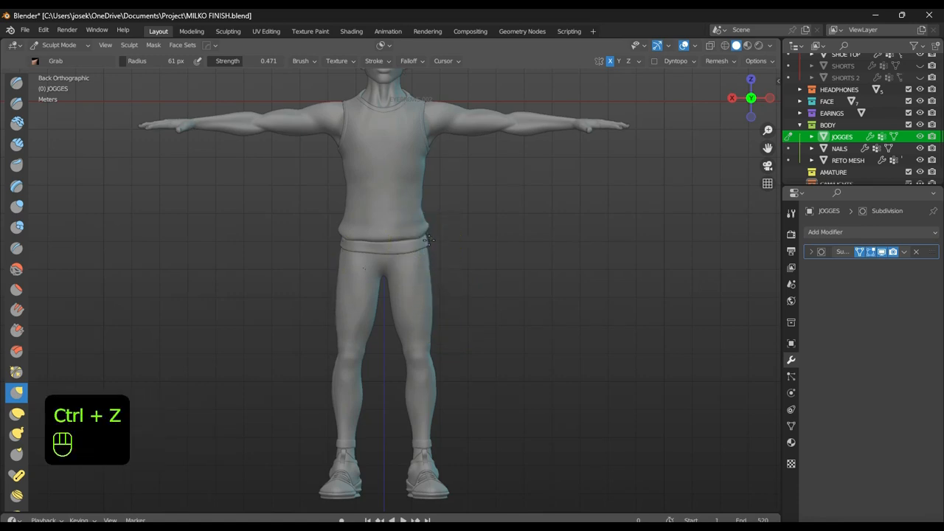
scroll(539, 334, "down", 3)
key("ctrl+z")
Try reshaping the front of the waistband in side view with the Grab brush and undo the stroke
scroll(411, 238, "up", 5)
middle_click_drag(539, 334, 415, 289, "alt")
scroll(442, 241, "up", 4)
scroll(455, 258, "down", 6)
scroll(415, 300, "up", 5)
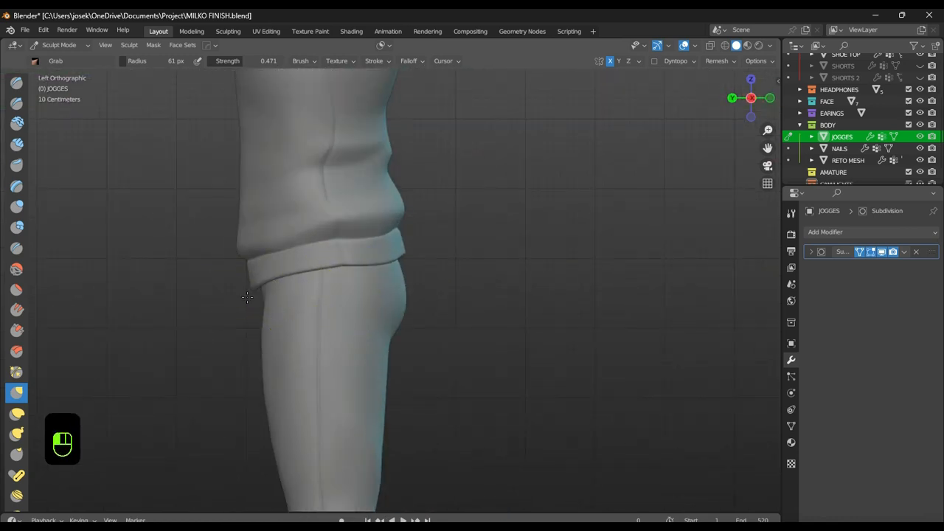
key("ctrl+z")
key("ctrl+shift+z")
middle_click_drag(257, 295, 435, 212)
key("ctrl+z")
Try pulling the side of the isolated pants' waistband with the Grab brush at a 110 px radius and undo it
key("slash")
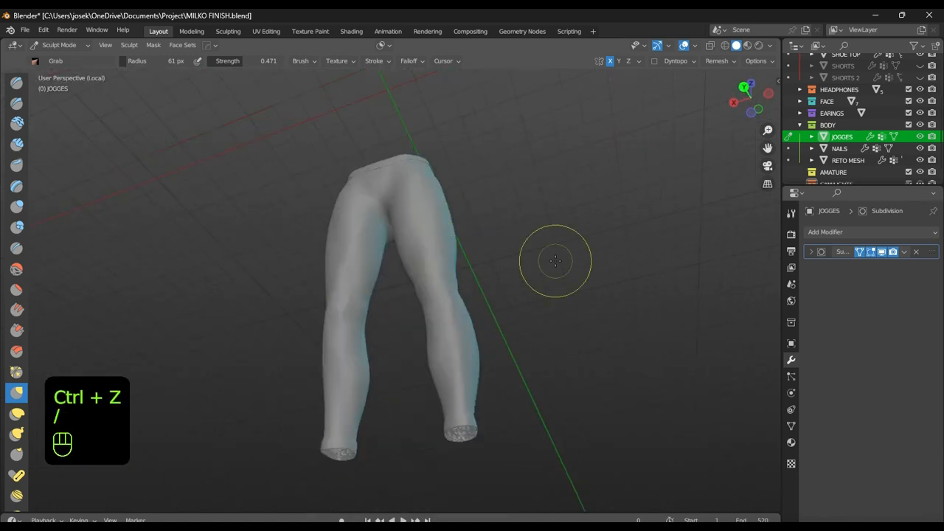
middle_click_drag(556, 261, 543, 250, "alt")
key("f")
left_click(591, 250)
left_click_drag(454, 143, 451, 136)
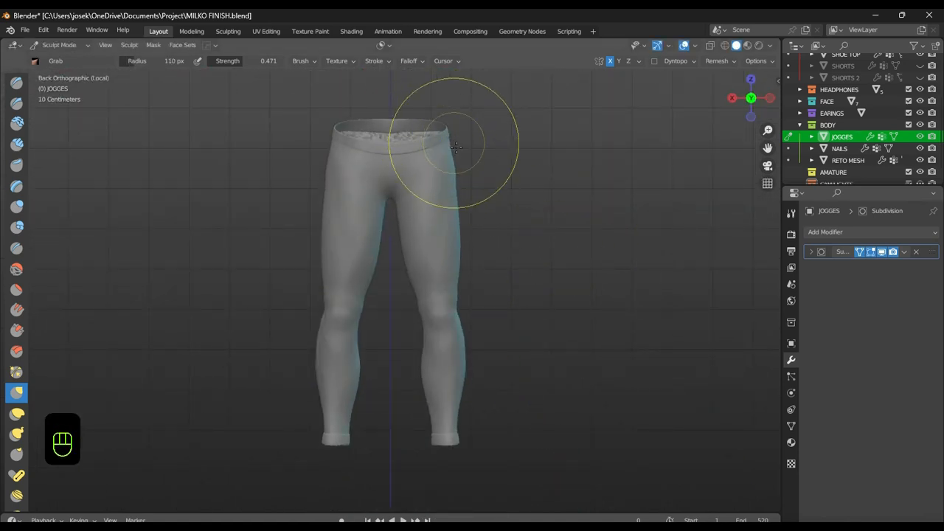
key("slash")
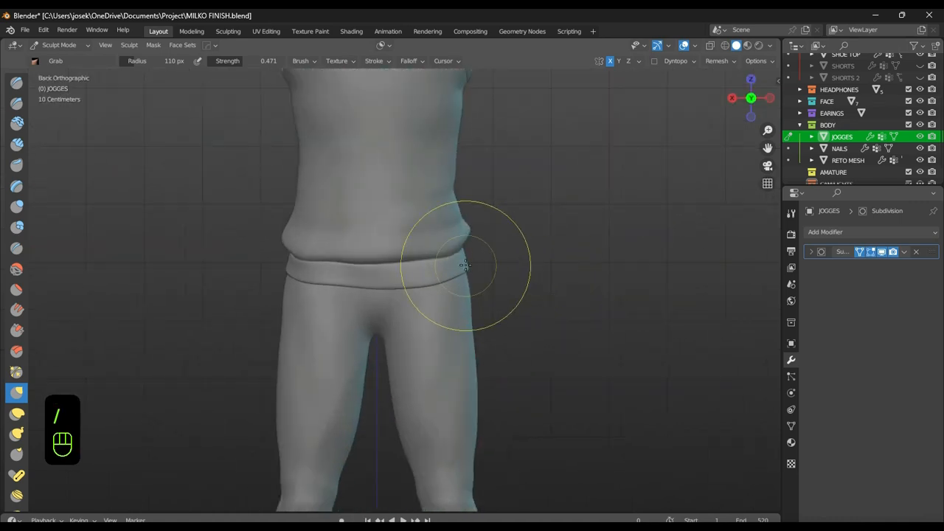
key("ctrl+z")
Adjust the side of the pants' waist with the Grab brush at a 94 px radius and save the file
key("f")
left_click(470, 253)
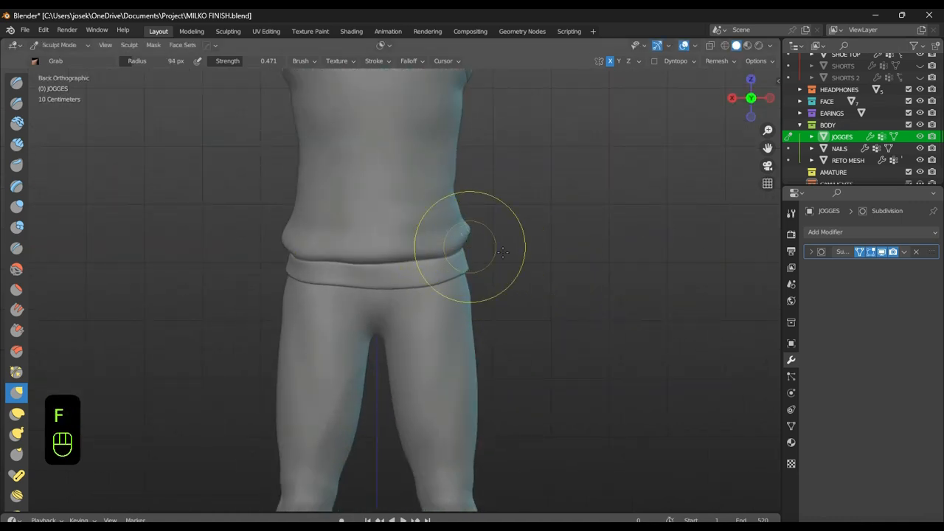
scroll(559, 274, "down", 1)
scroll(559, 291, "down", 3)
scroll(596, 295, "up", 1)
scroll(316, 273, "up", 3)
mouse_move(596, 295)
middle_mouse_down("alt")
mouse_move(181, 263)
mouse_move(538, 253)
middle_mouse_up("alt")
scroll(306, 269, "down", 3)
key("ctrl+s")
Undo the last Grab stroke, save the file and return the pants to Object Mode
scroll(485, 295, "up", 3)
key("ctrl+z")
scroll(540, 285, "down", 3)
key("ctrl+s")
key("ctrl+Tab")
scroll(573, 295, "down", 2)
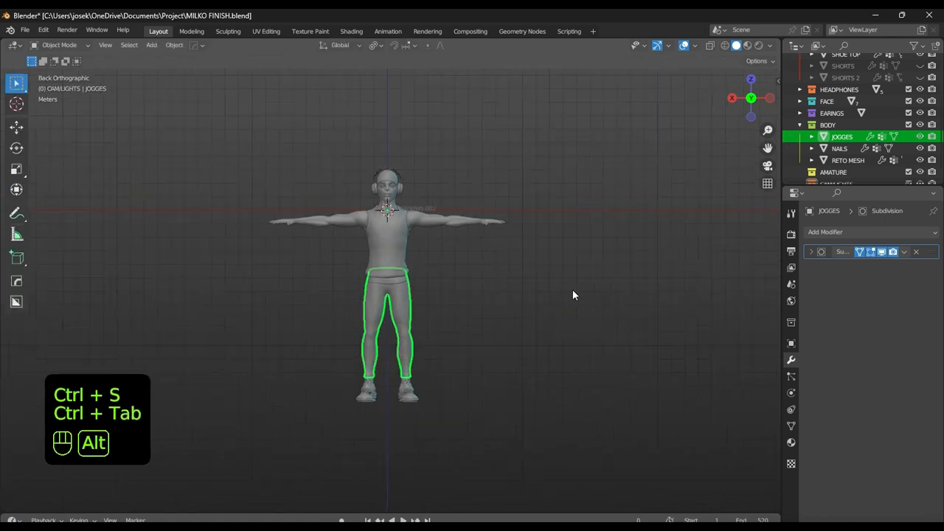
Hide the RETO MESH body to check the clothing on its own and save the file
scroll(579, 288, "up", 4)
left_click(483, 89)
key("h")
scroll(528, 224, "down", 2)
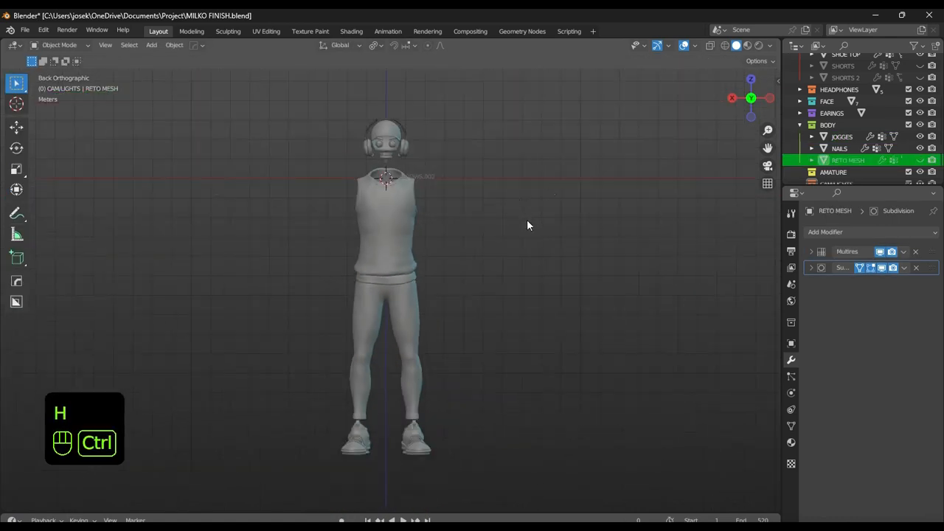
scroll(495, 267, "up", 3)
key("ctrl+z")
scroll(496, 264, "down", 3)
key("h")
scroll(418, 239, "up", 2)
mouse_move(418, 239)
middle_mouse_down()
mouse_move(373, 309)
mouse_move(435, 260)
mouse_move(483, 249)
mouse_move(368, 263)
mouse_move(446, 248)
middle_mouse_up()
key("ctrl+s")
scroll(368, 263, "up", 2)
scroll(447, 247, "down", 2)
Undo the recent changes step by step, back to sculpting the pants with the body shown
key("ctrl+z")
key("ctrl+z")
key("ctrl+z")
key("ctrl+z")
key("ctrl+z")
key("ctrl+z")
key("ctrl+z")
key("ctrl+z")
key("ctrl+z")
key("ctrl+z")
key("ctrl+z")
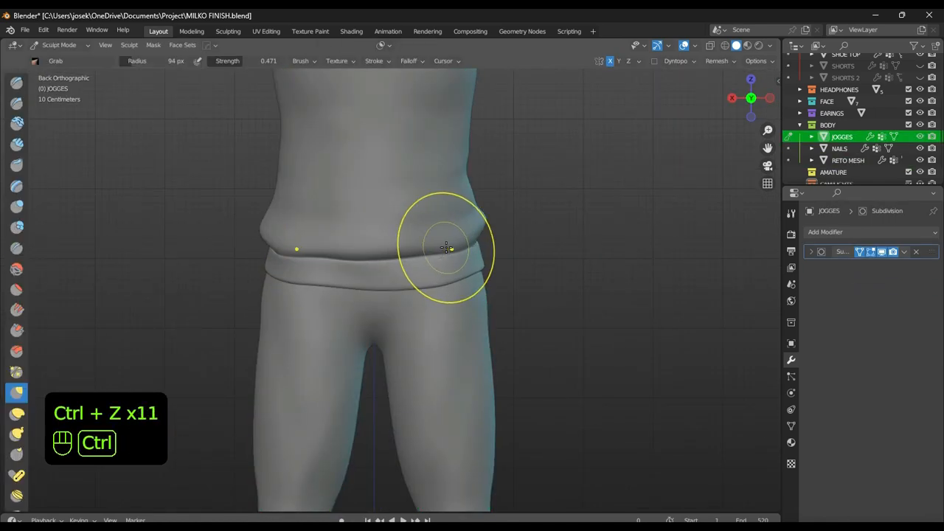
Isolate the JOGGES pants in local view and switch them to Edit Mode
key("ctrl+Tab")
key("slash")
key("ctrl+Tab")
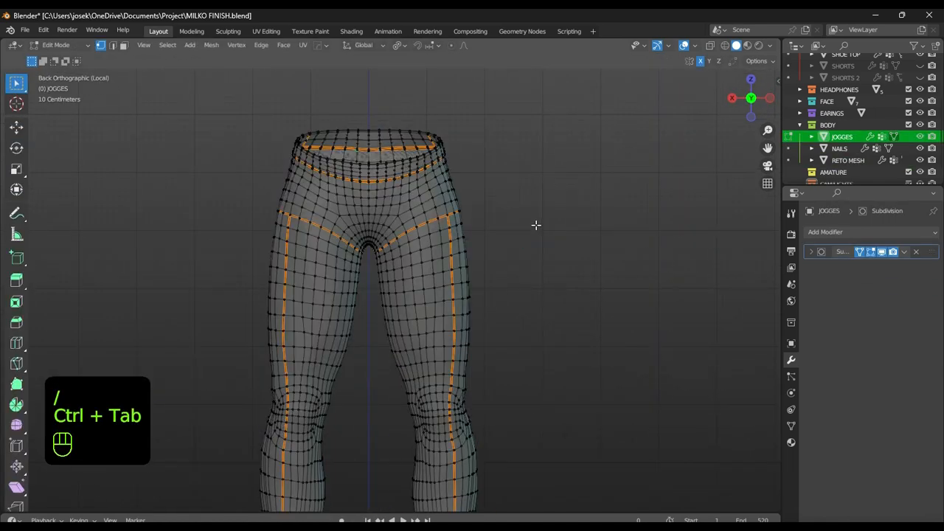
Undo the switch to Edit Mode, leave local view and check the JOGGES cuffs around the ankles
key("ctrl+z")
key("ctrl+z")
scroll(150, 198, "up", 2)
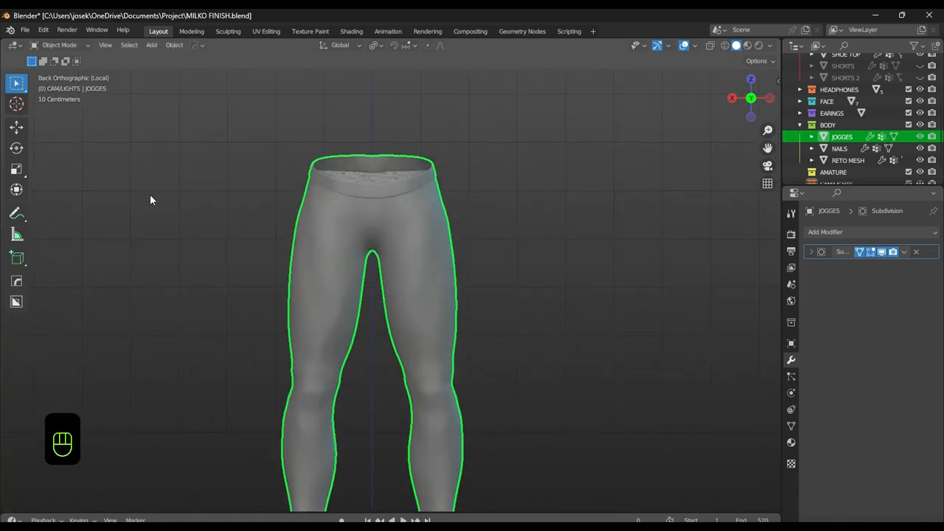
key("slash")
scroll(411, 274, "up", 2, "shift")
scroll(301, 506, "down", 5, "shift")
left_click(303, 405)
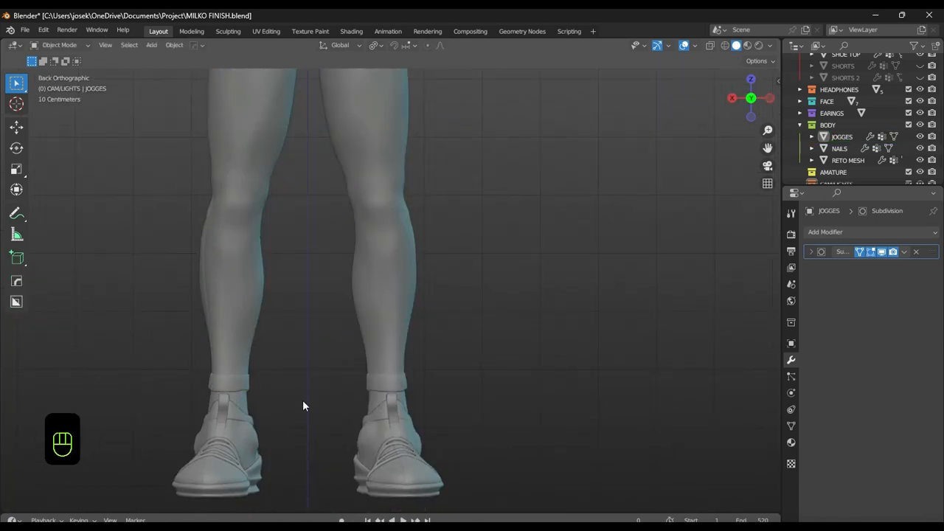
middle_click_drag(303, 405, 257, 387)
scroll(258, 387, "up", 3)
middle_click_drag(565, 332, 439, 338)
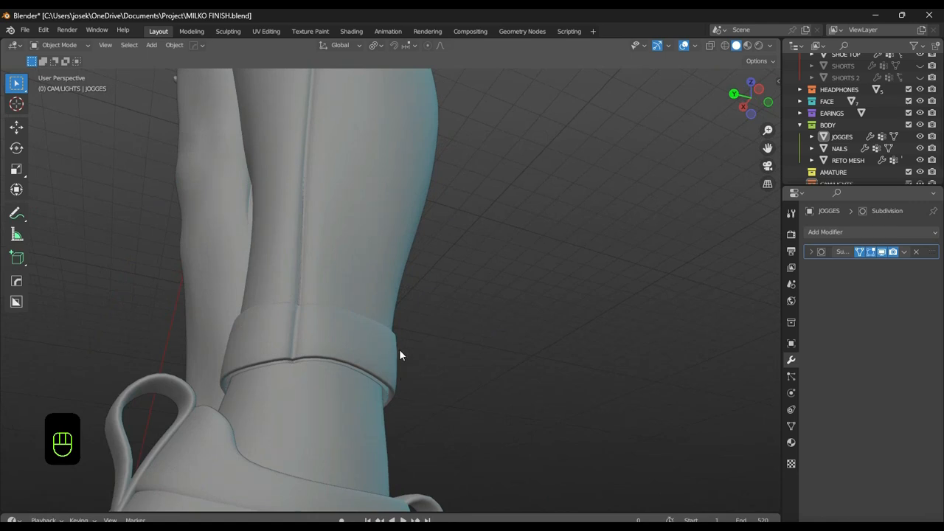
scroll(399, 354, "down", 3)
Switch the JOGGES pants to Sculpt Mode and activate the Mesh Filter tool with the Inflate filter type
left_click(415, 342)
key("ctrl+Tab")
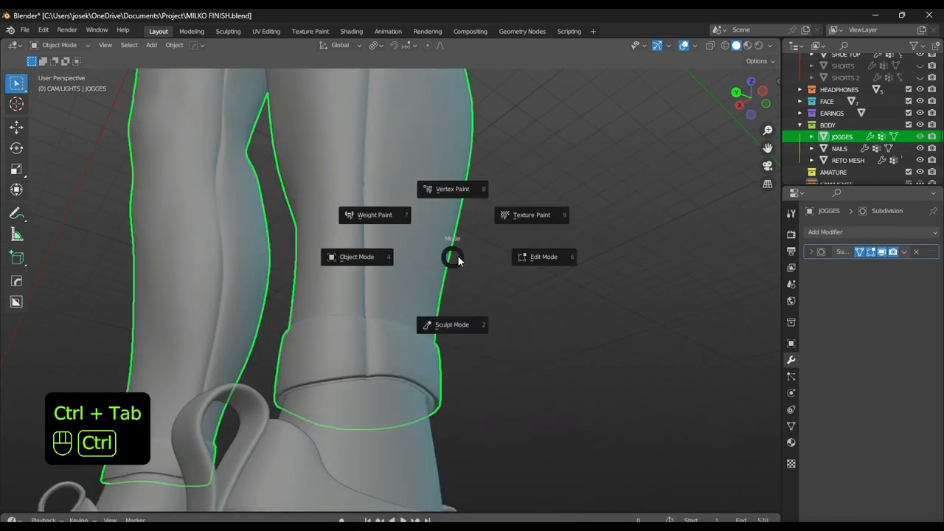
left_click(452, 323)
scroll(202, 384, "down", 2)
scroll(17, 428, "down", 7)
left_click(16, 499)
middle_click_drag(331, 281, 480, 243, "alt")
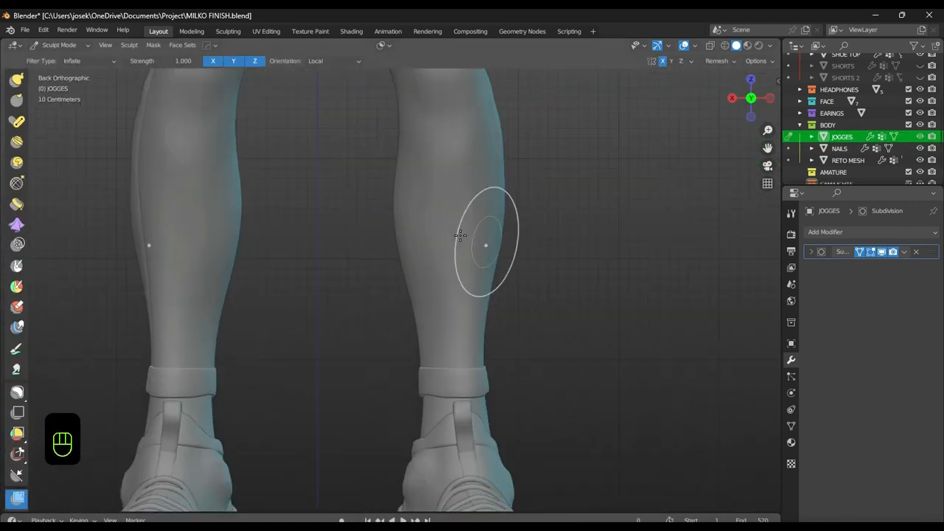
Return the pants from Sculpt Mode to Object Mode and save the file
scroll(486, 237, "down", 4)
mouse_move(544, 140)
middle_mouse_down("shift")
mouse_move(525, 291)
mouse_move(463, 289)
mouse_move(516, 295)
mouse_move(450, 273)
middle_mouse_up("shift")
scroll(533, 296, "down", 2)
key("ctrl+Tab")
left_click(532, 319)
key("ctrl+s")
key("ctrl+s")
Enable the Screencast Keys display with a background behind it
middle_click_drag(447, 260, 445, 347, "shift")
scroll(449, 339, "up", 2)
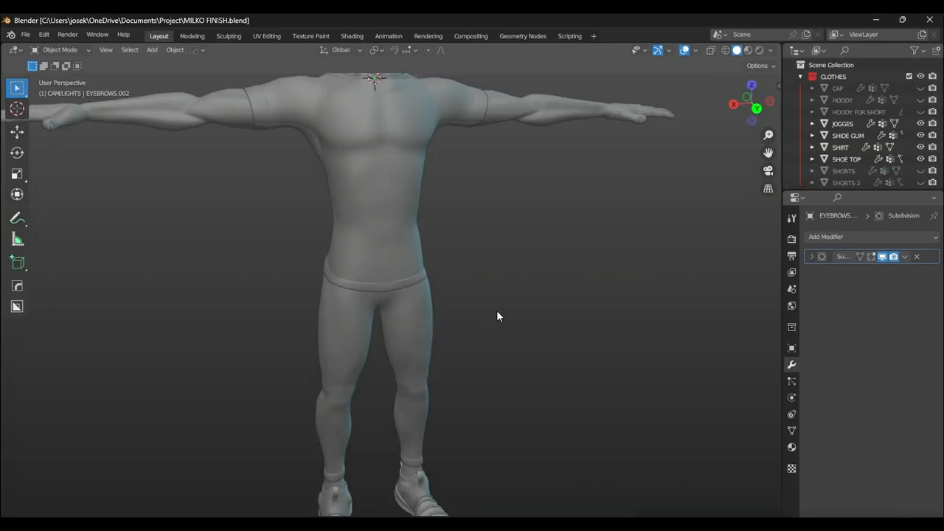
scroll(498, 310, "down", 5)
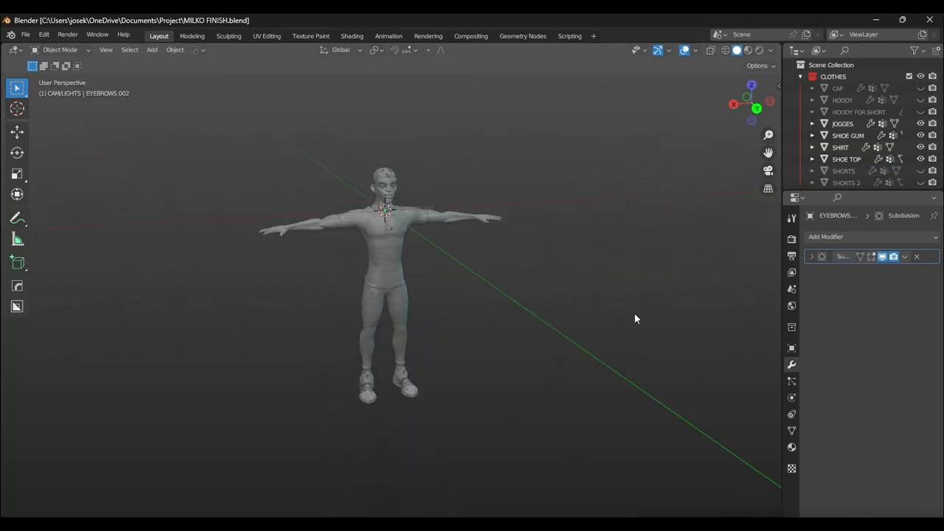
scroll(633, 311, "up", 2)
key("n")
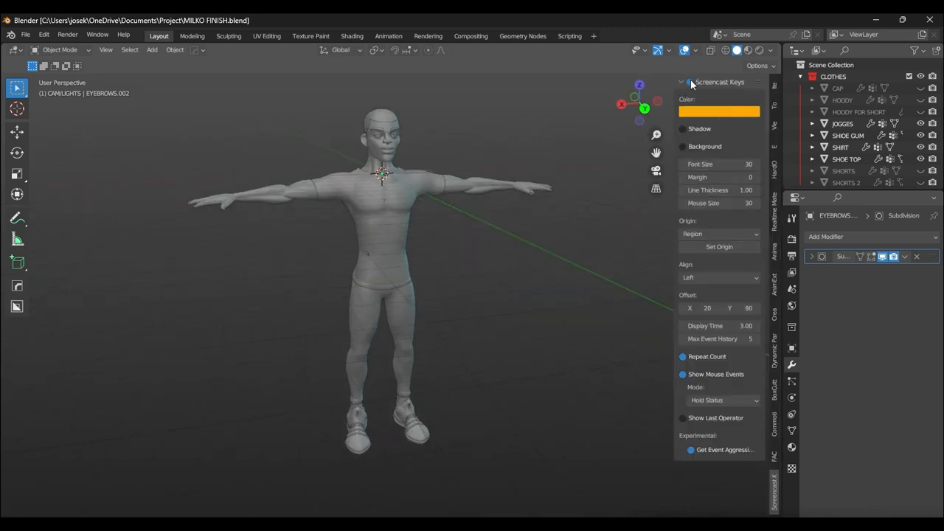
left_click(683, 147)
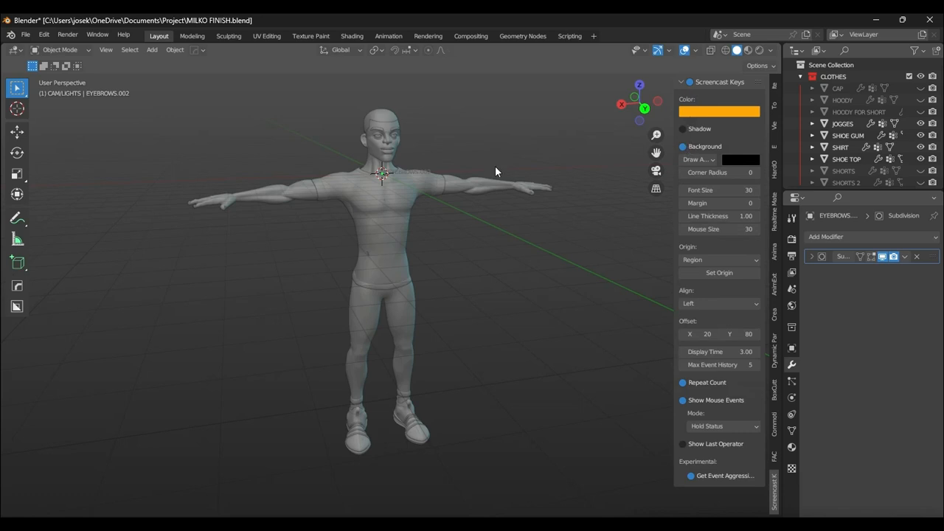
key("n")
Examine how the shirt and waistband sit on the character, up close from the side and at full figure
middle_click_drag(500, 261, 480, 400)
scroll(417, 268, "up", 3)
scroll(493, 266, "down", 3)
scroll(425, 282, "up", 3)
scroll(405, 282, "down", 3)
scroll(489, 261, "up", 2)
scroll(461, 327, "up", 4)
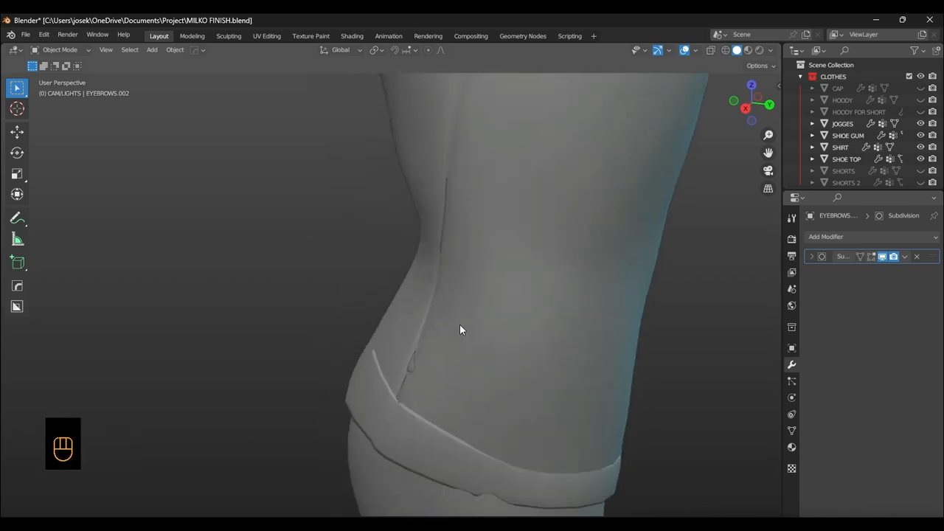
left_click(683, 50)
scroll(582, 192, "down", 5)
scroll(575, 199, "down", 2)
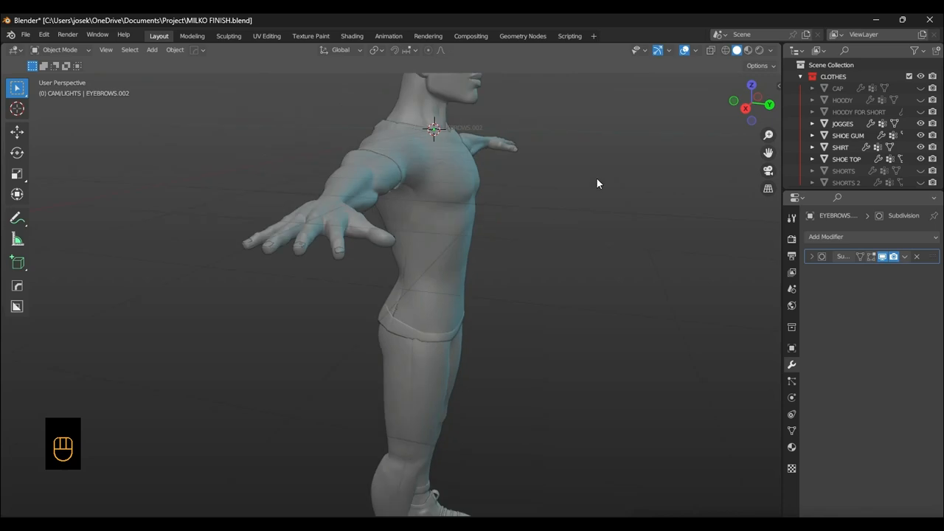
scroll(652, 166, "down", 4)
middle_click_drag(652, 166, 698, 177)
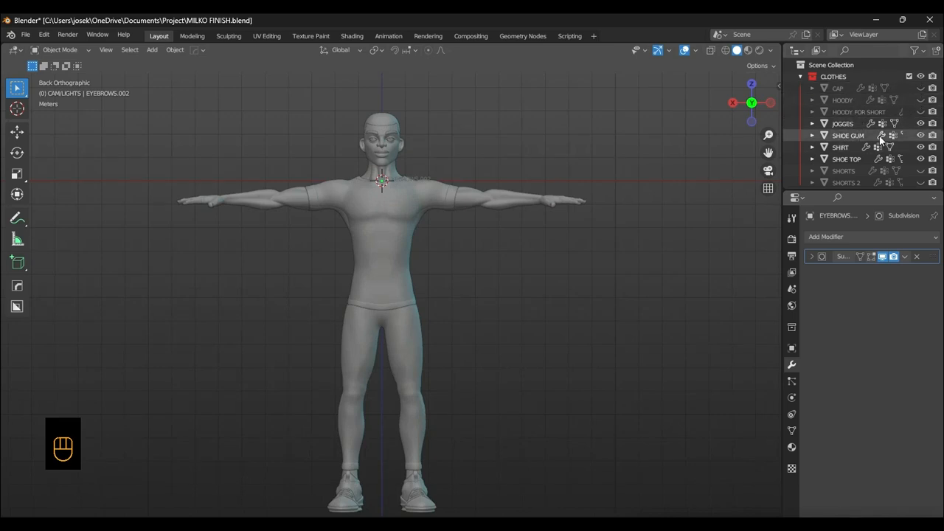
Hide the SHIRT and JOGGES and show the SHORTS on the character
left_click(921, 147)
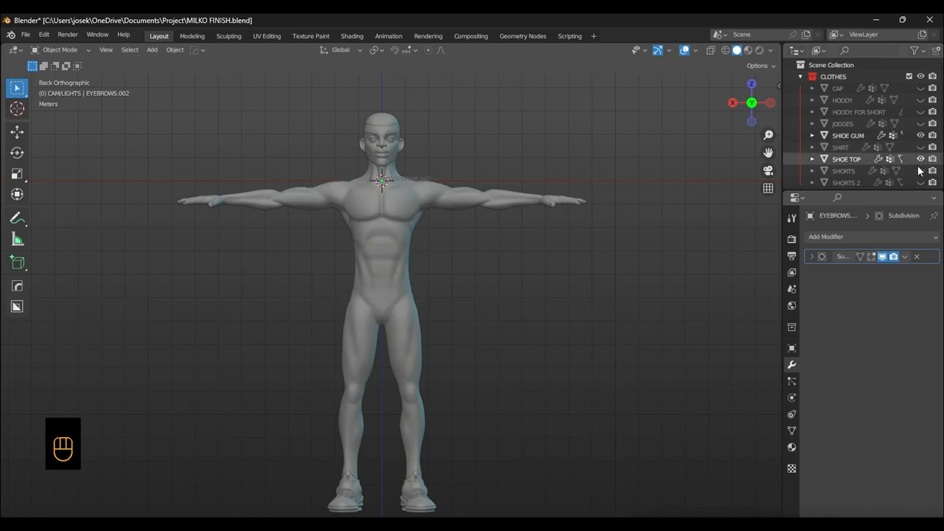
left_click(921, 171)
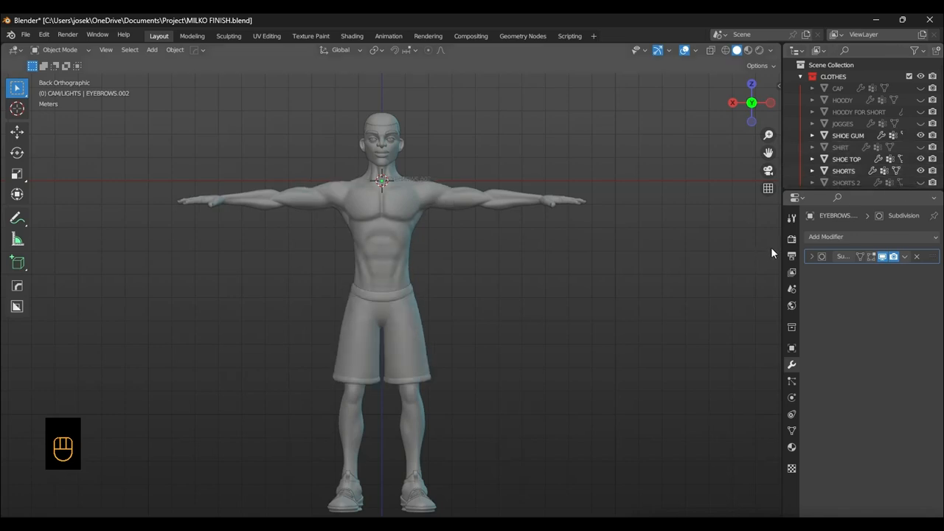
middle_click_drag(607, 251, 550, 288)
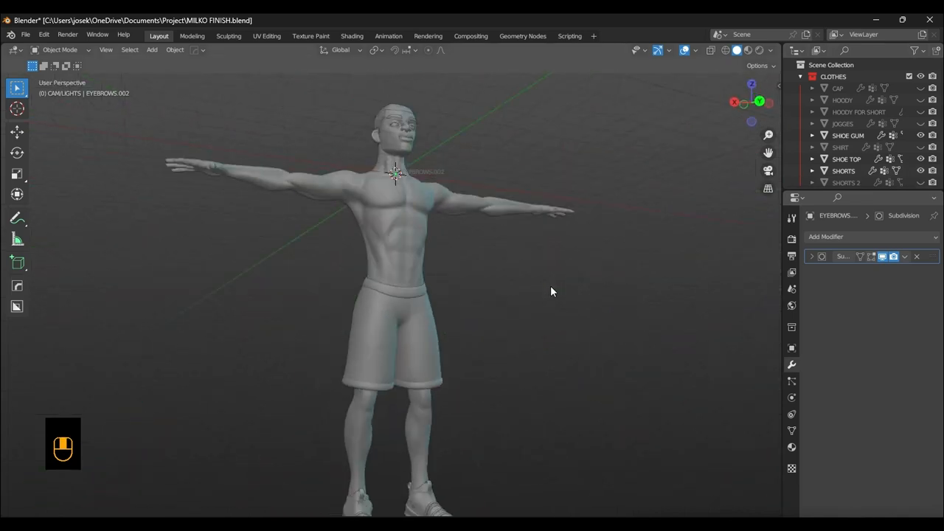
scroll(586, 302, "up", 3)
middle_click_drag(622, 316, 612, 221, "alt")
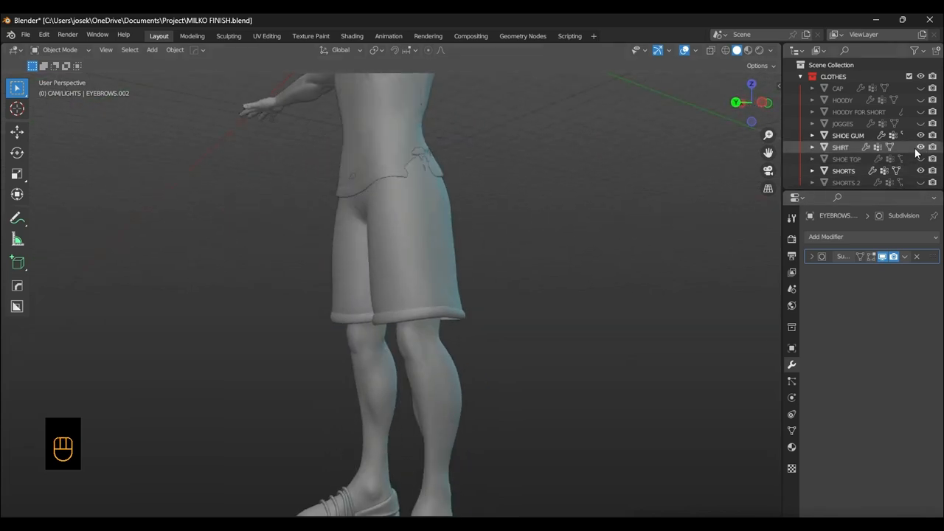
Hide the SHIRT and SHORTS again and show SHORTS 2 in their place
scroll(443, 225, "down", 3)
middle_click_drag(428, 211, 657, 315, "shift")
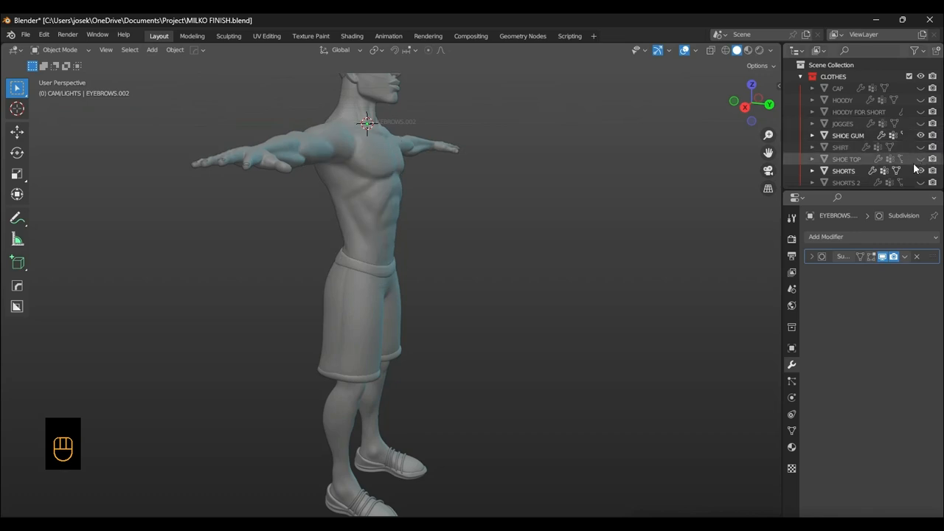
scroll(914, 175, "down", 2)
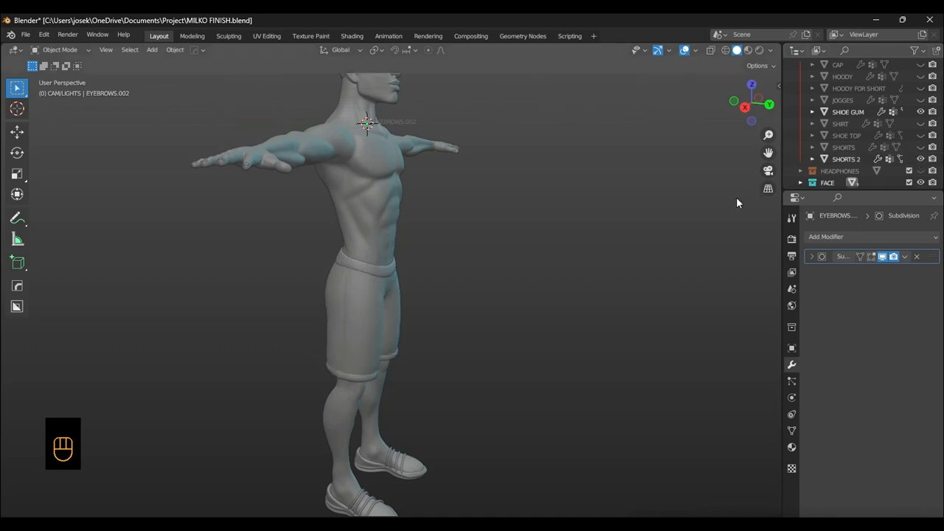
middle_click_drag(736, 202, 558, 242)
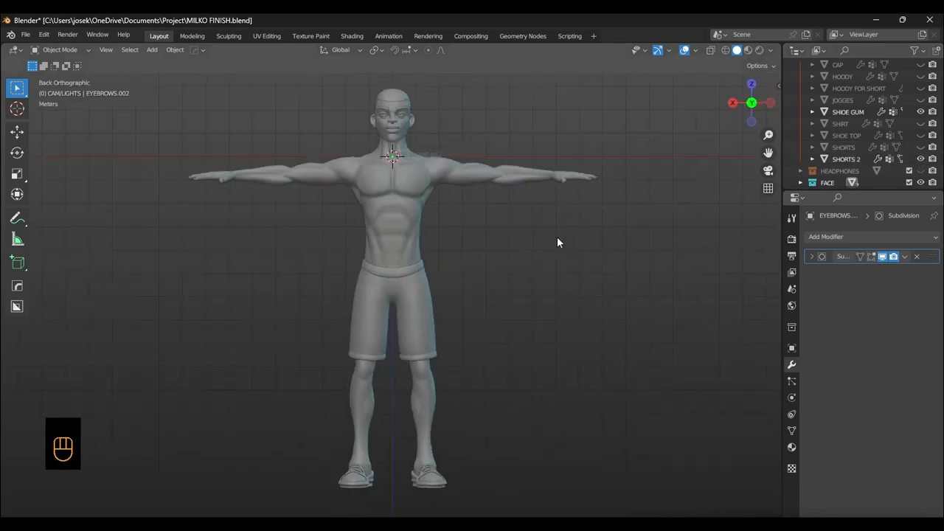
Hide SHORTS 2 and show the HOODY together with the JOGGES pants
left_click(921, 147)
left_click(921, 148)
scroll(903, 137, "up", 2)
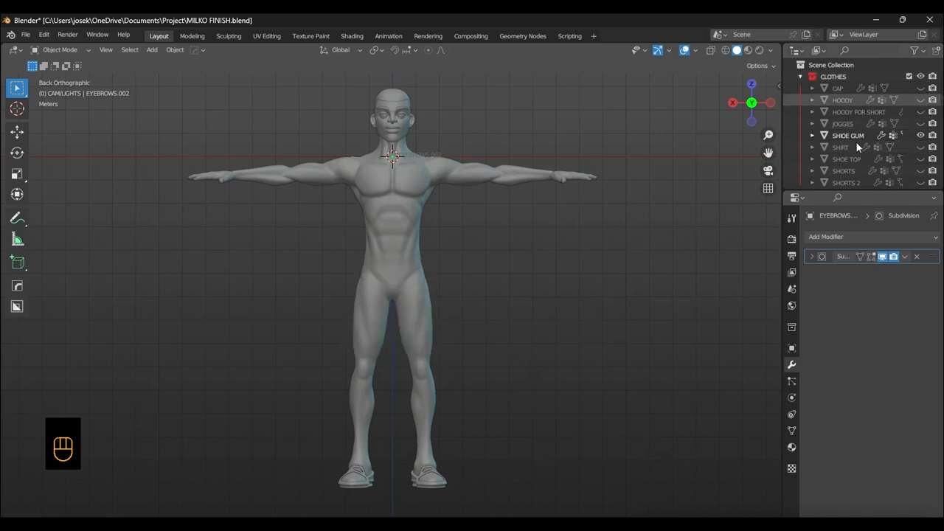
left_click(920, 99)
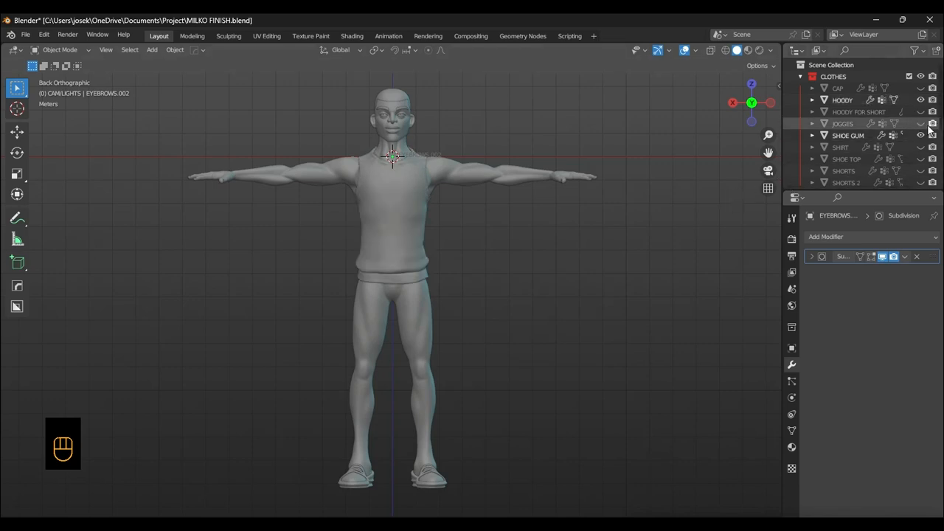
middle_click_drag(641, 234, 568, 260, "alt")
scroll(568, 280, "up", 3)
middle_click_drag(569, 295, 538, 380, "shift")
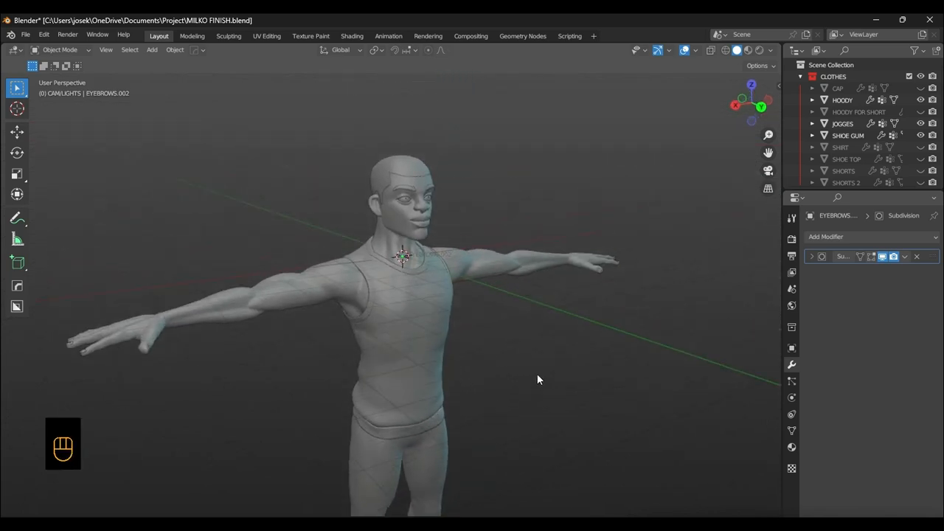
Show the CAP and the HEADPHONES collection, collapse the CLOTHES collection and view the outfit from the side
scroll(528, 361, "up", 4)
middle_click_drag(519, 347, 489, 312, "alt")
scroll(506, 398, "down", 5)
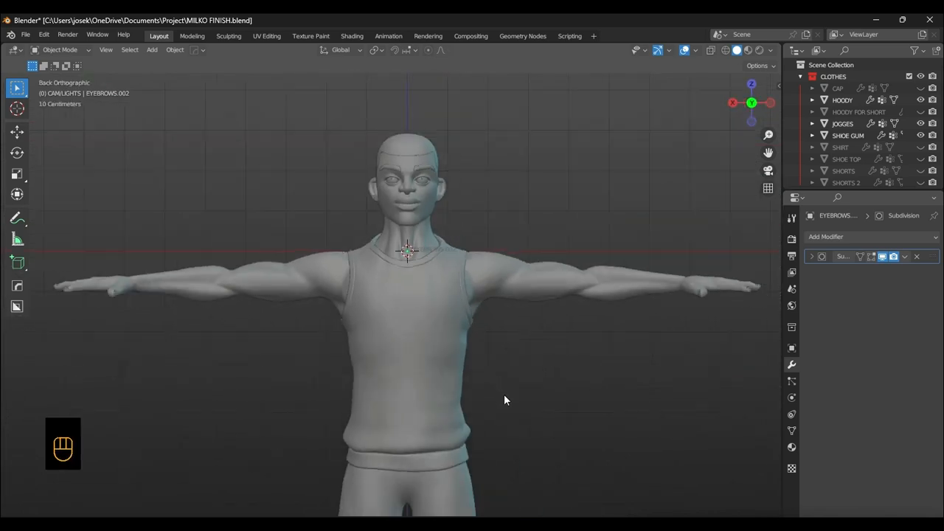
middle_click_drag(494, 348, 489, 347, "shift")
scroll(499, 327, "up", 5)
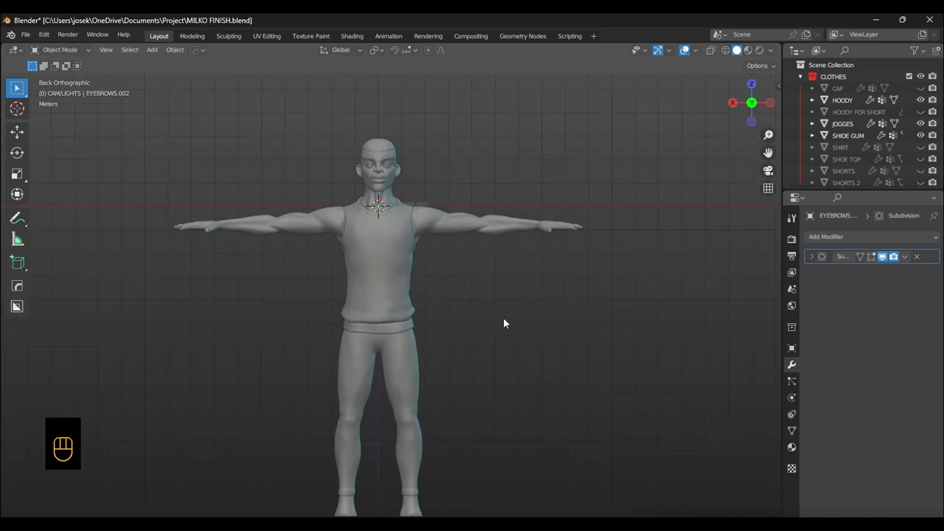
middle_click_drag(530, 297, 552, 276, "shift")
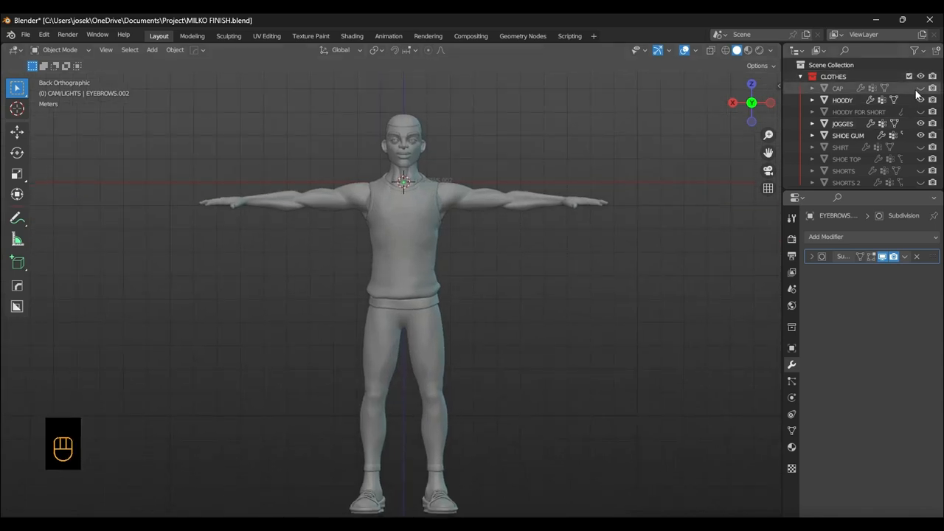
middle_click_drag(657, 184, 554, 234, "alt")
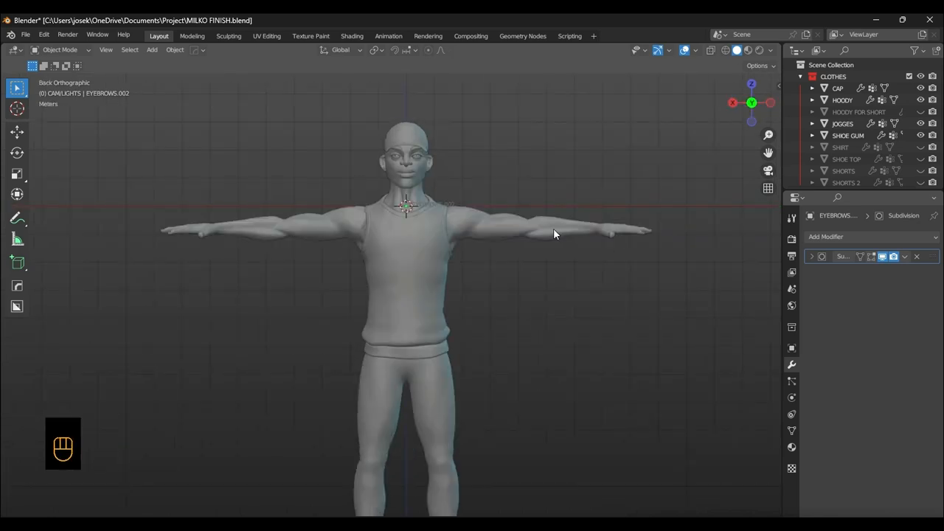
left_click(802, 77)
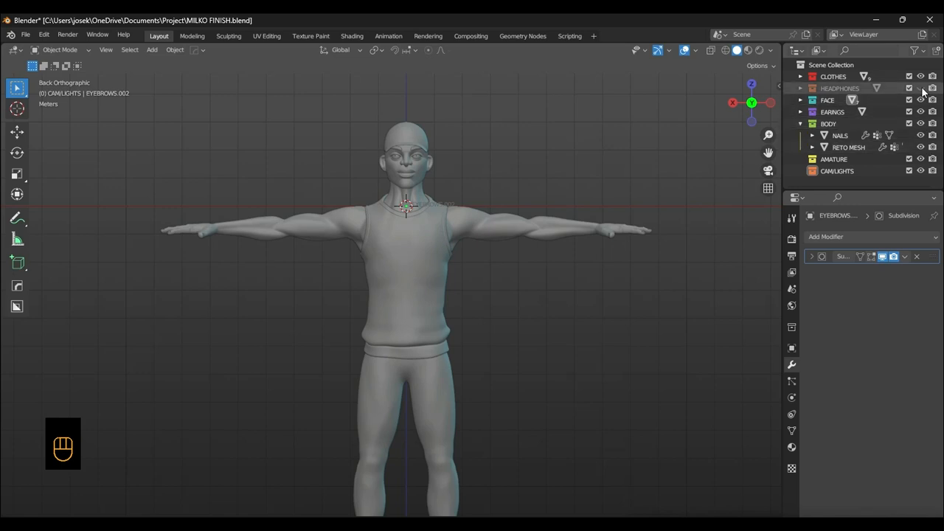
middle_click_drag(639, 216, 384, 250, "alt")
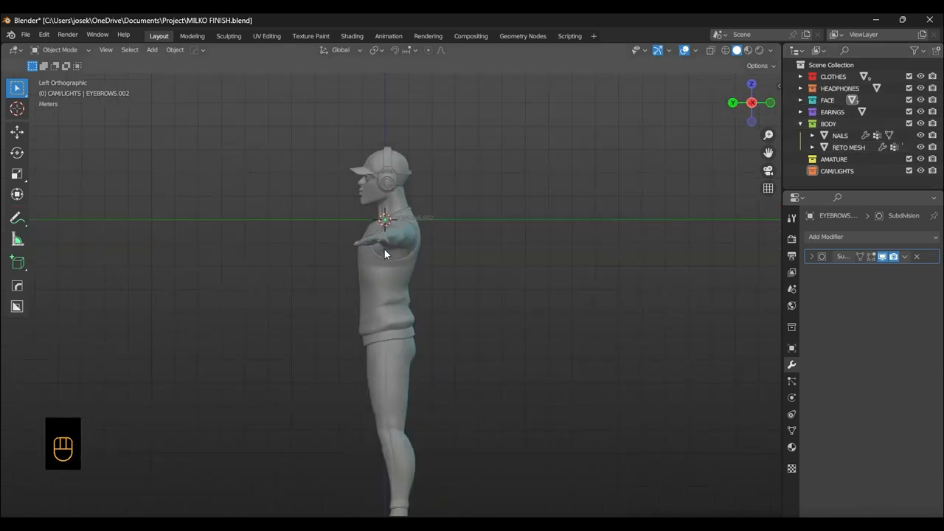